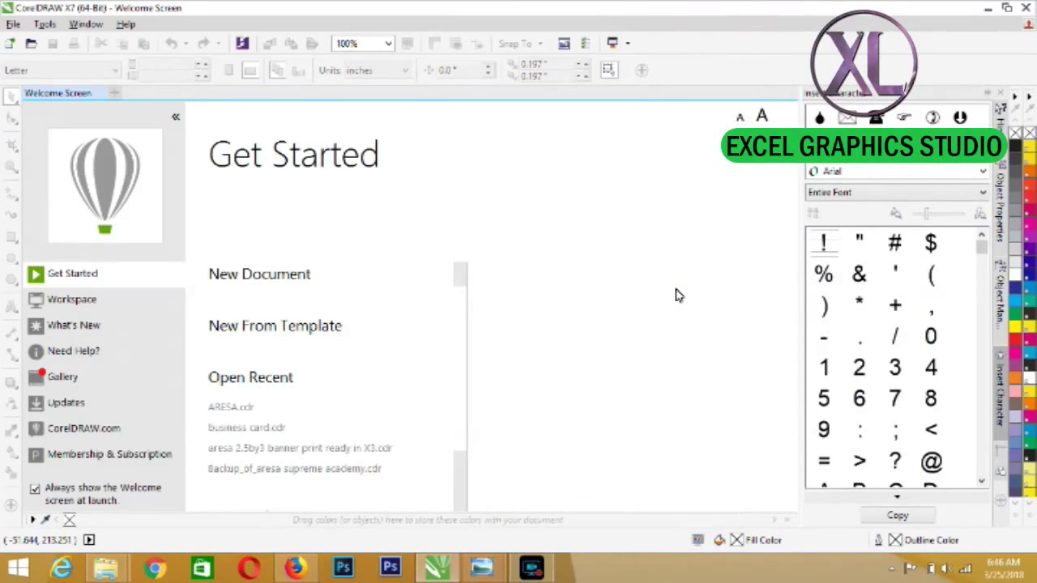
# - Create a new one-page A4 CMYK document named 'CALENDAR DESIGN'
pyautogui.click(13, 24)
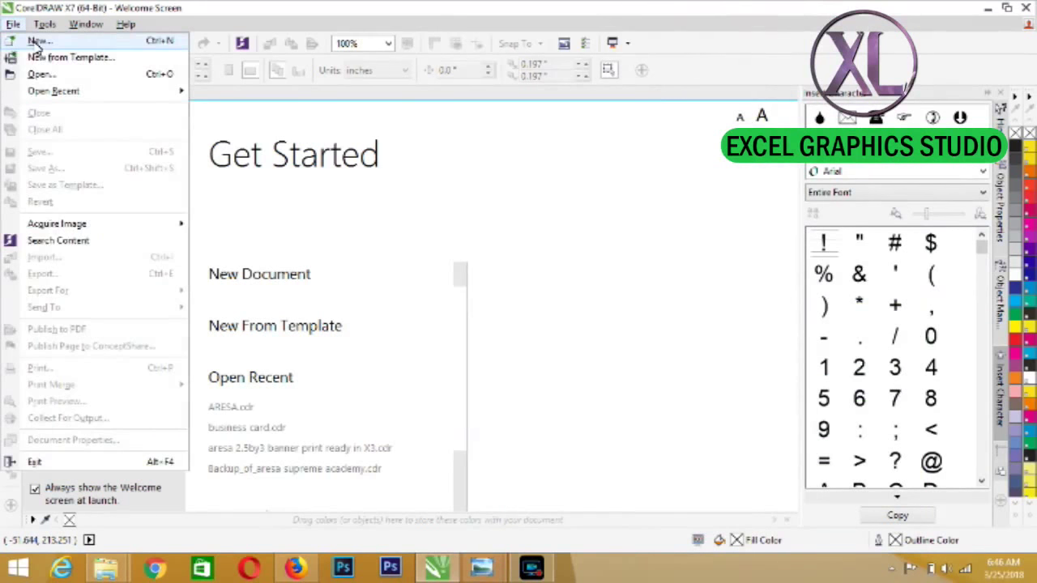
pyautogui.click(36, 41)
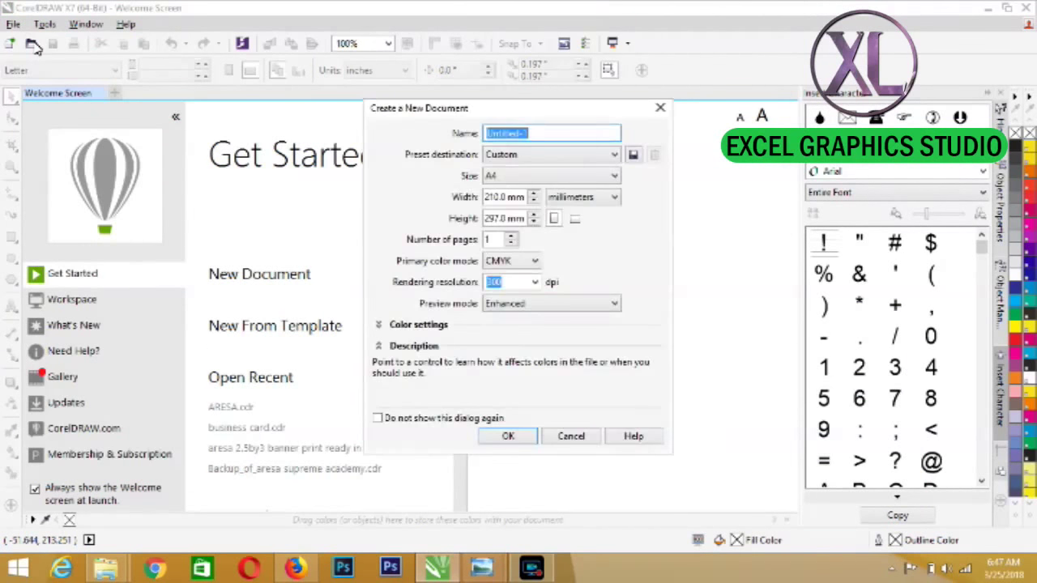
pyautogui.write('CALENDAR DESIGN')
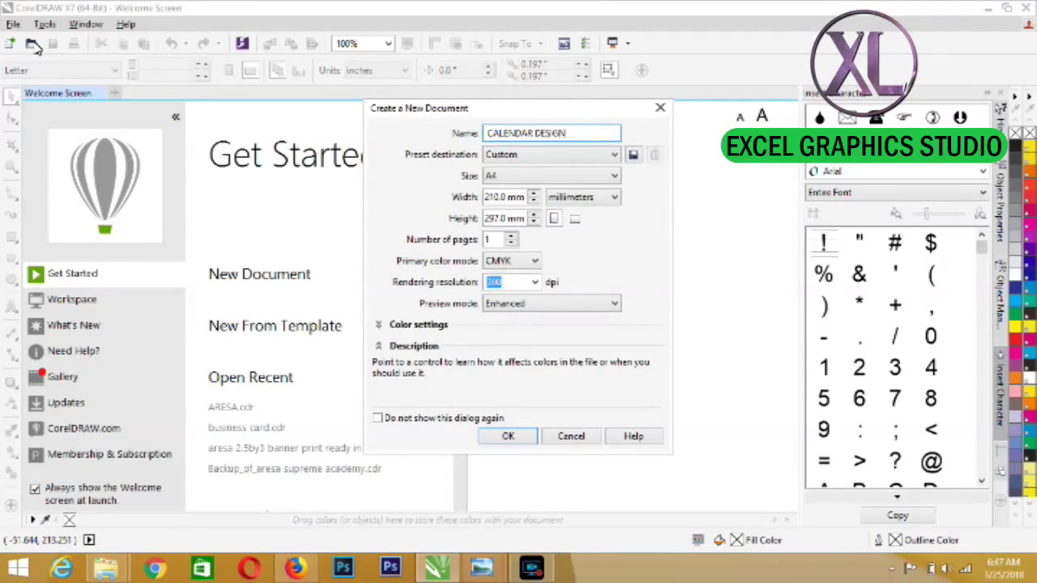
pyautogui.click(614, 175)
pyautogui.click(670, 188)
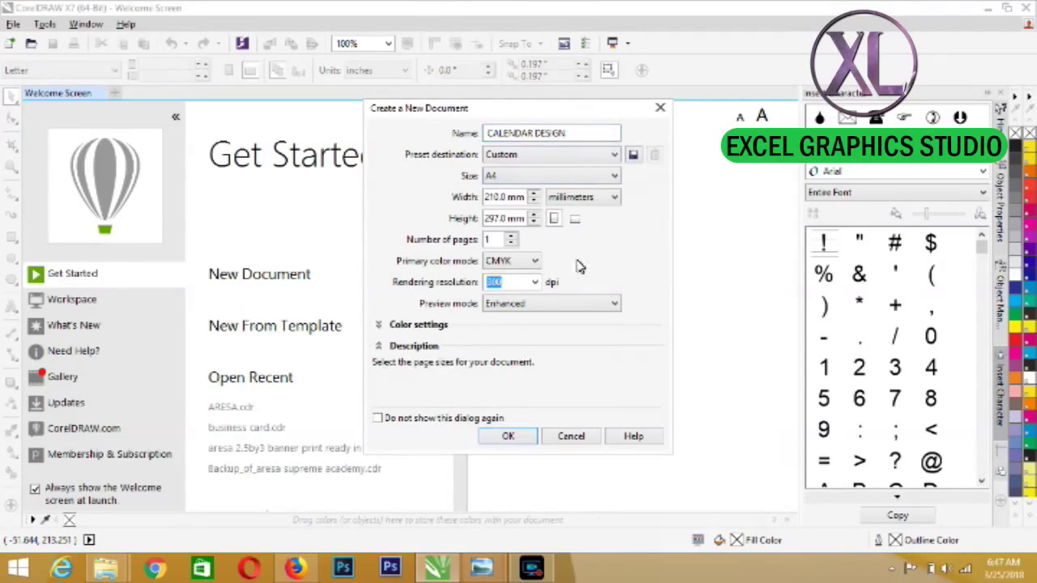
pyautogui.click(535, 263)
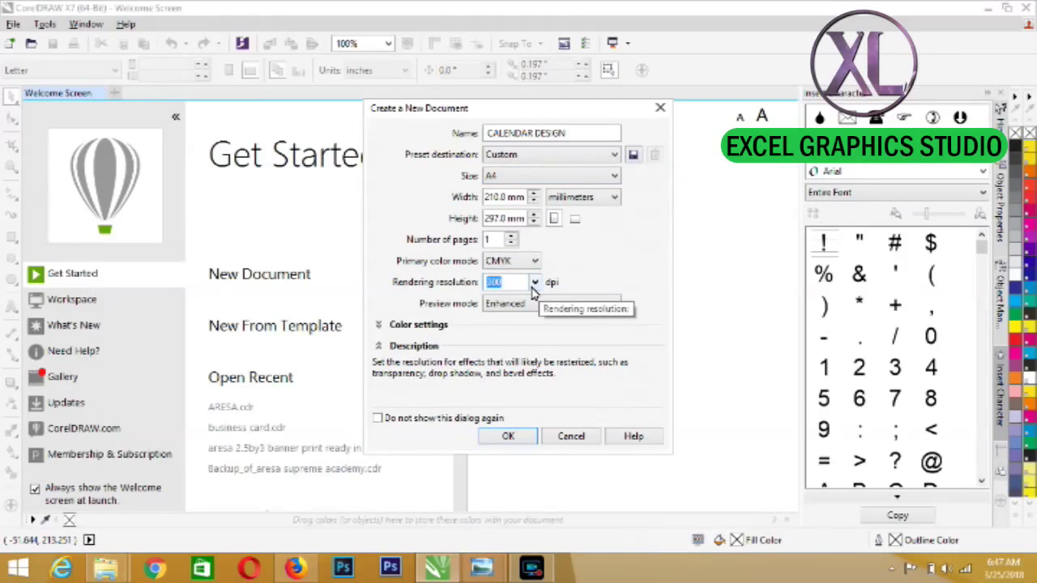
pyautogui.click(508, 435)
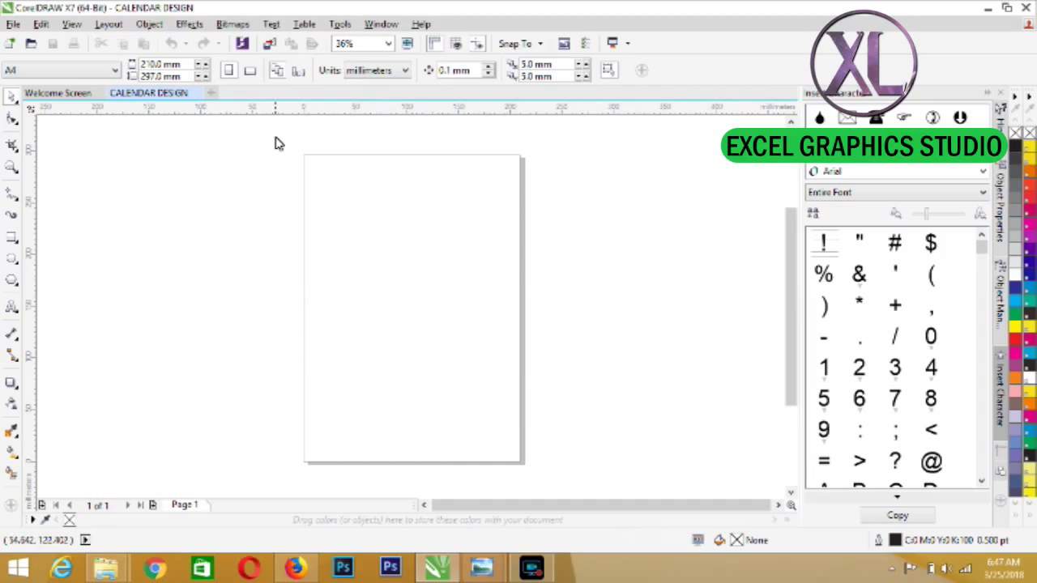
# - Switch the page to landscape orientation, 297 × 210 mm
pyautogui.click(252, 72)
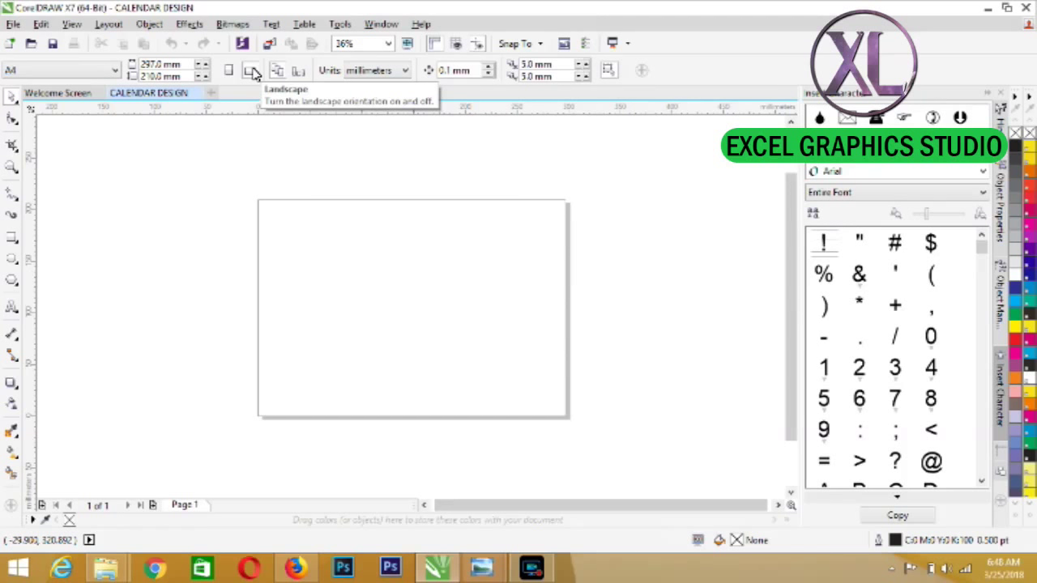
pyautogui.click(339, 25)
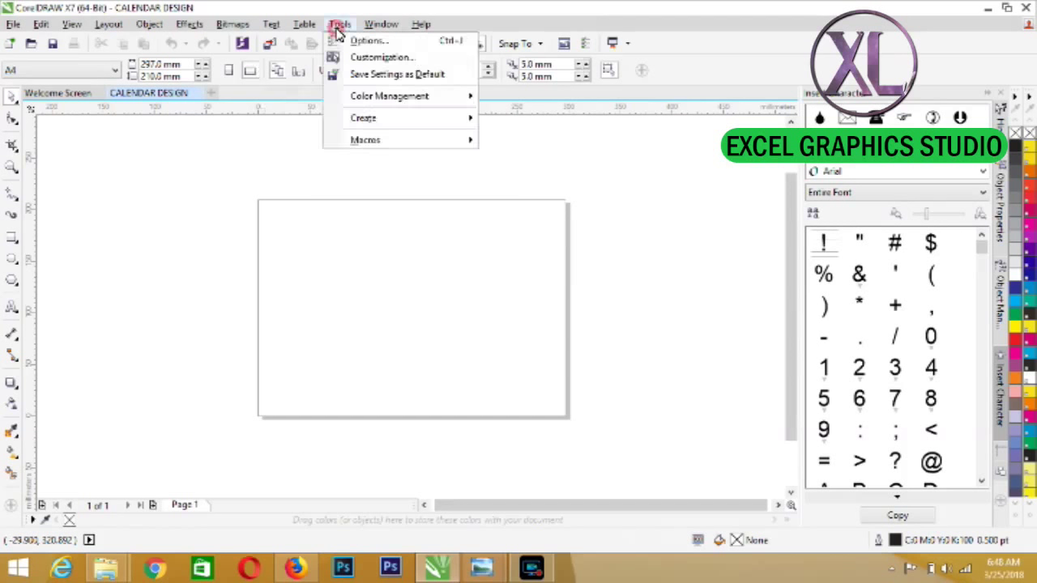
pyautogui.moveTo(367, 140)
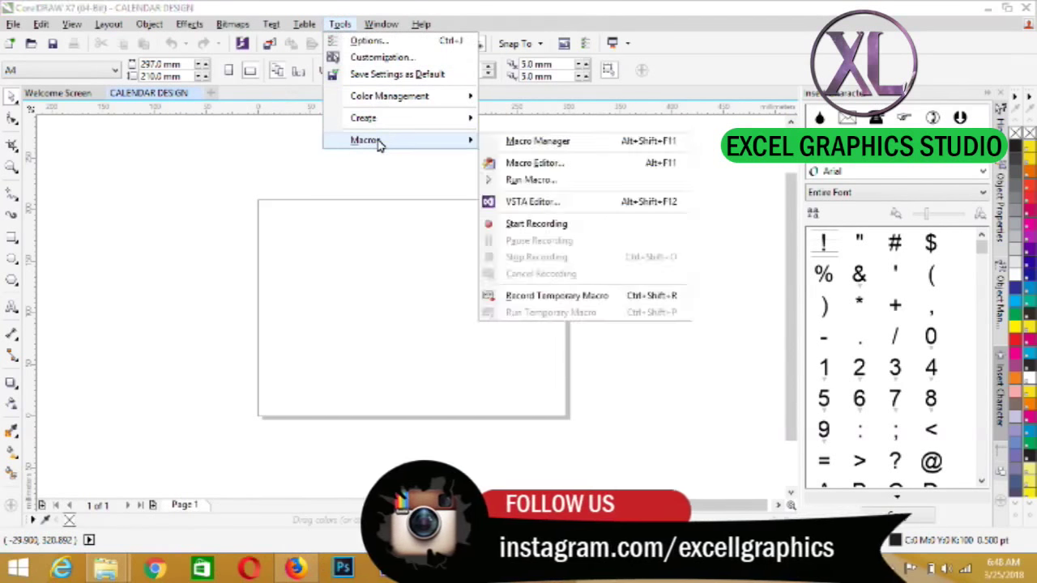
# - Run the CalendarWizard macro project to start the Oberon Calendar Wizard
pyautogui.click(553, 179)
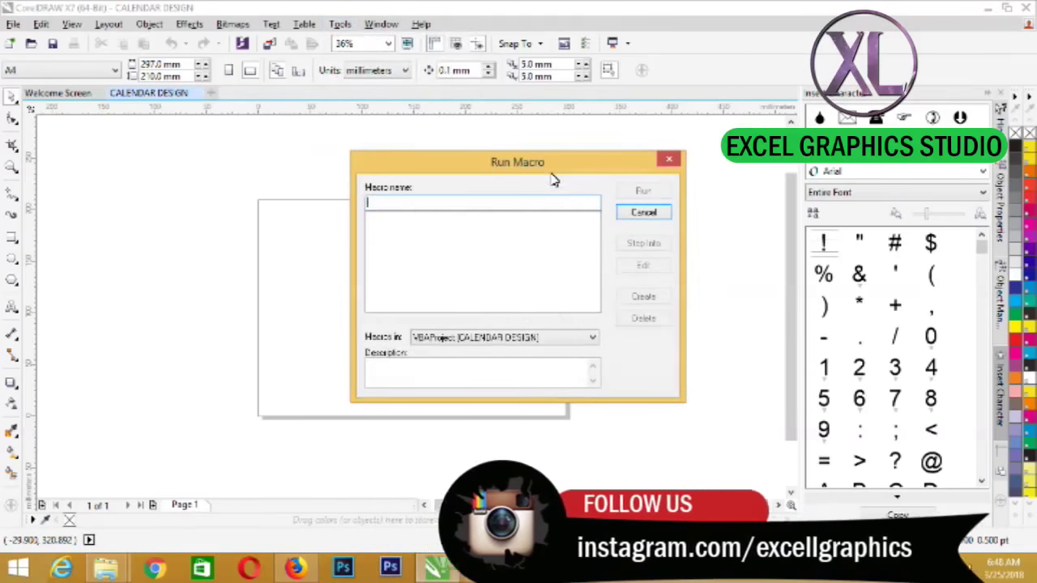
pyautogui.click(594, 337)
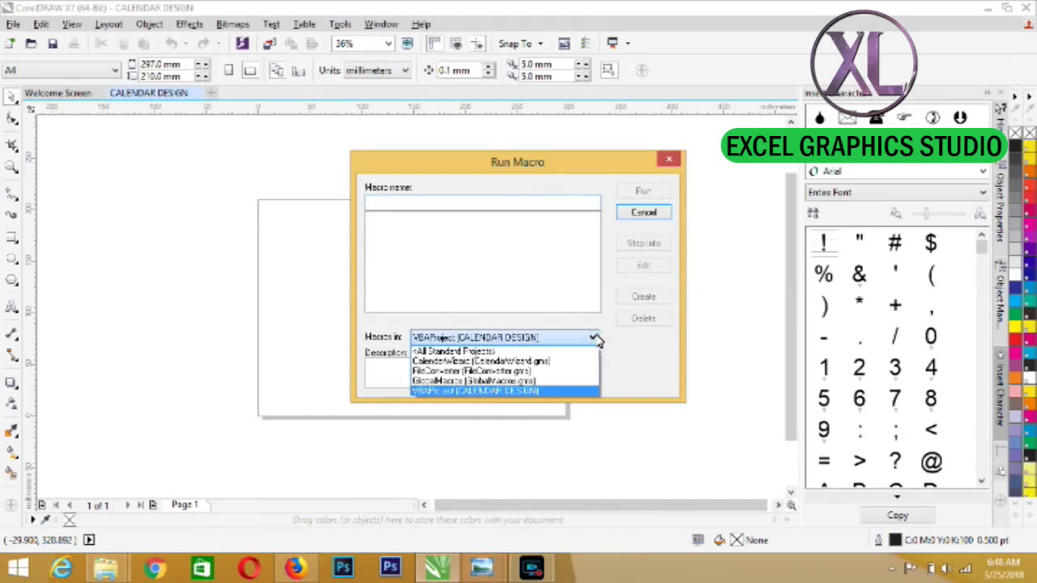
pyautogui.click(551, 361)
pyautogui.click(658, 193)
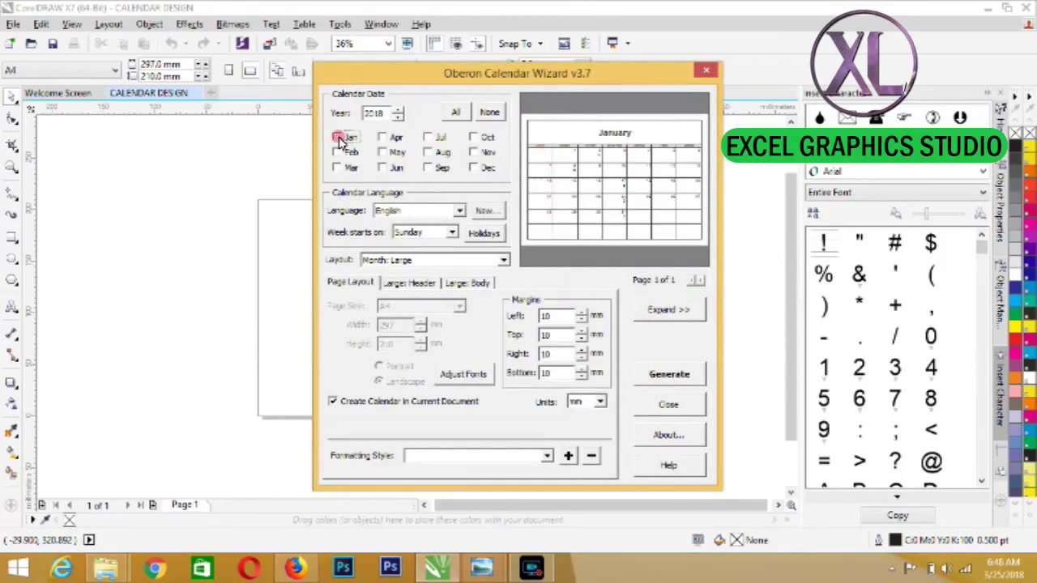
# - Set the wizard to April 2018 only, in English, with the Month: Large layout
pyautogui.click(383, 137)
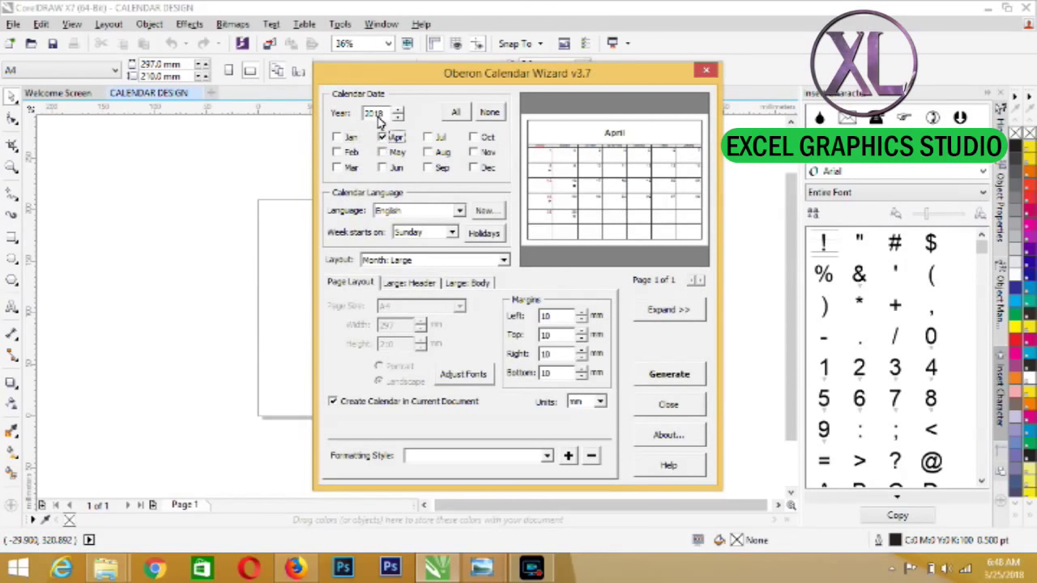
pyautogui.click(460, 211)
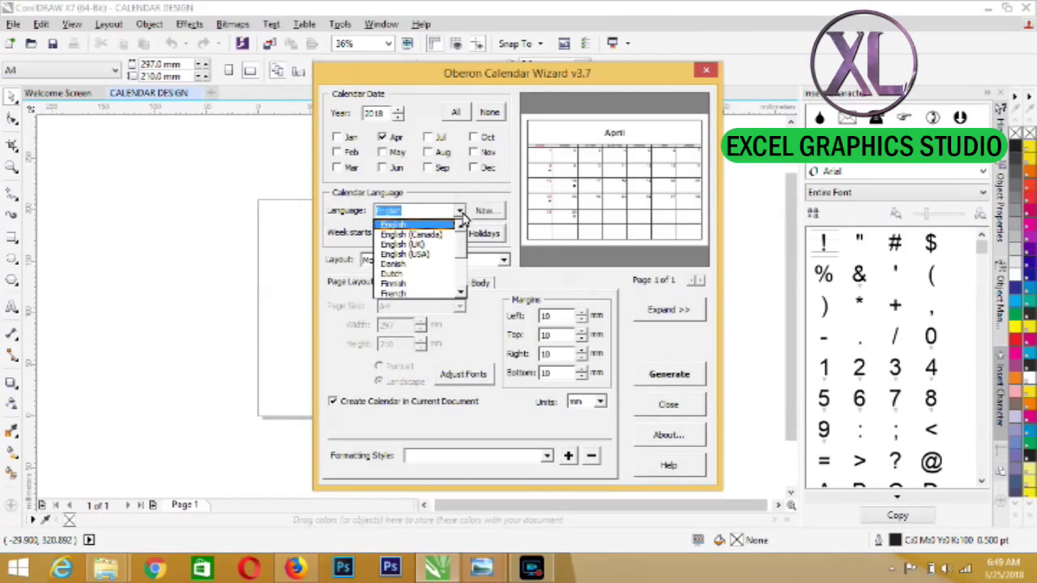
pyautogui.click(459, 292)
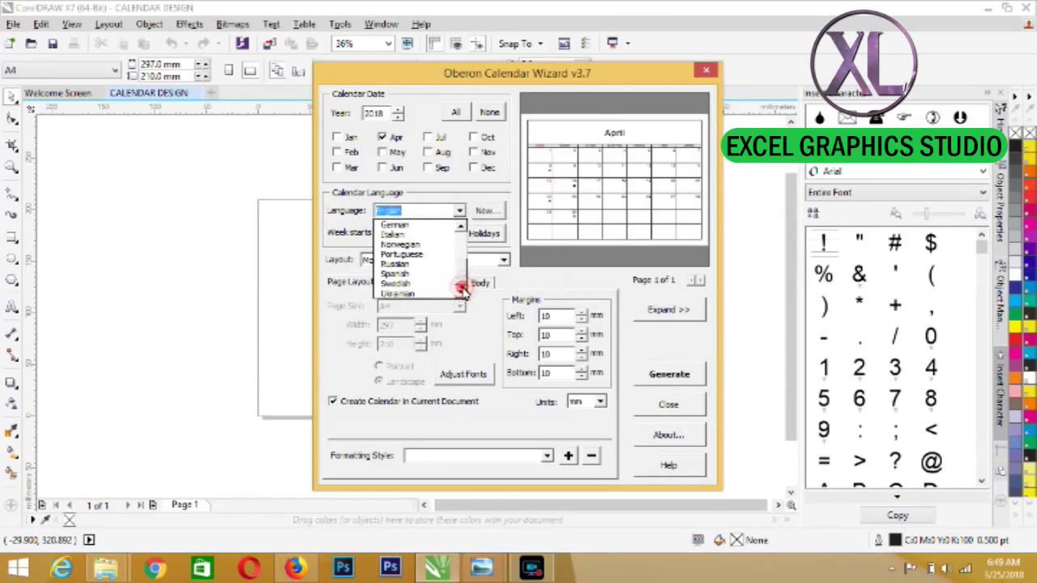
pyautogui.click(460, 211)
pyautogui.click(459, 211)
pyautogui.click(503, 261)
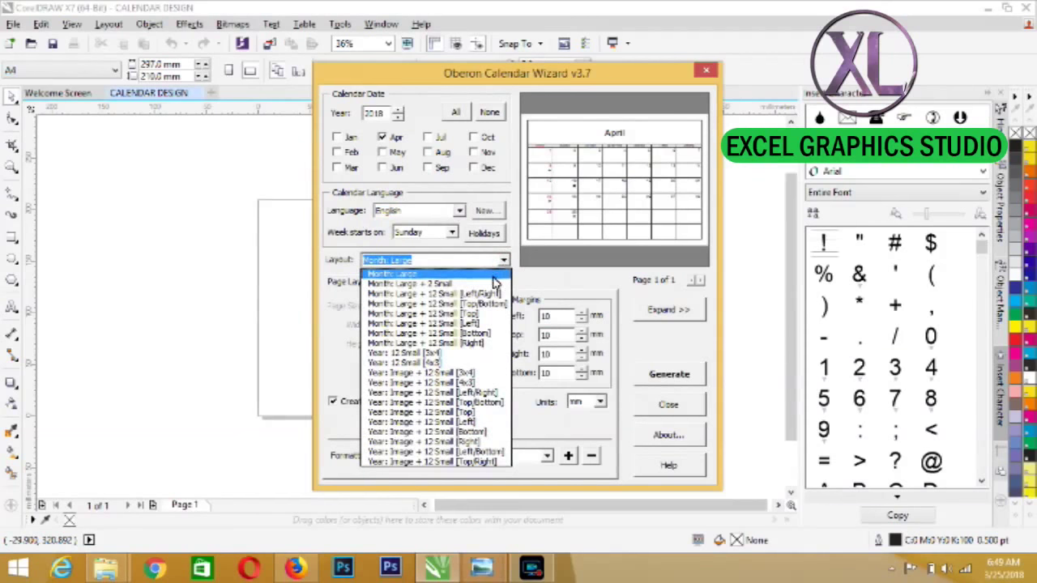
pyautogui.click(484, 276)
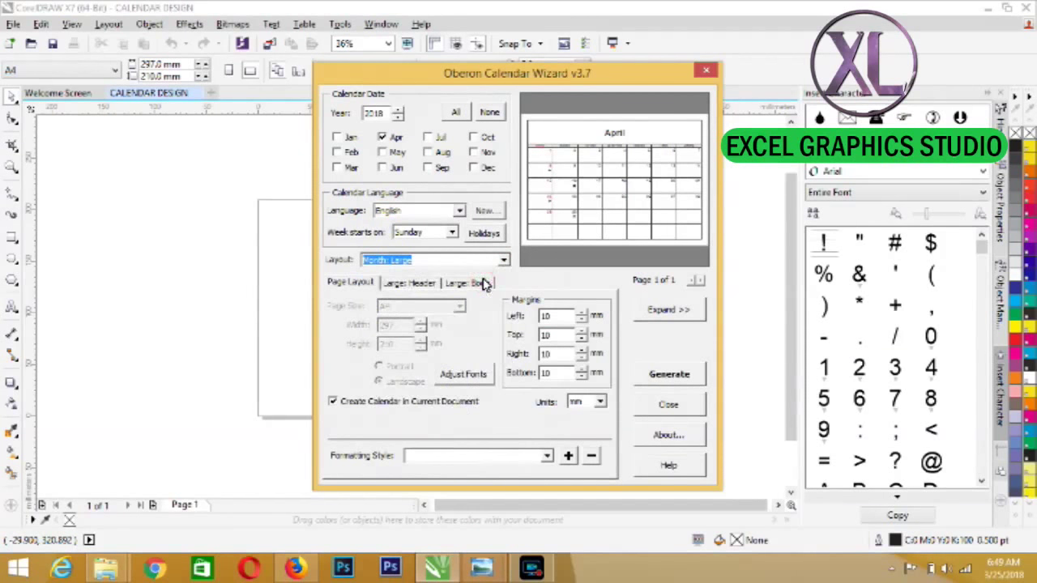
pyautogui.click(411, 283)
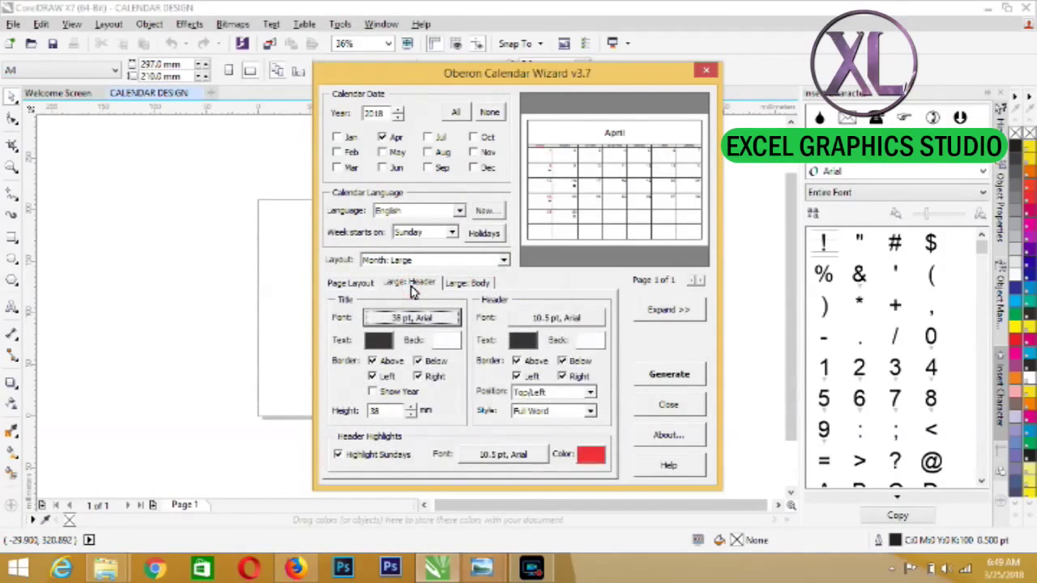
# - Turn off the title's Above, Below, Left and Right borders
pyautogui.click(372, 361)
pyautogui.click(373, 377)
pyautogui.click(418, 361)
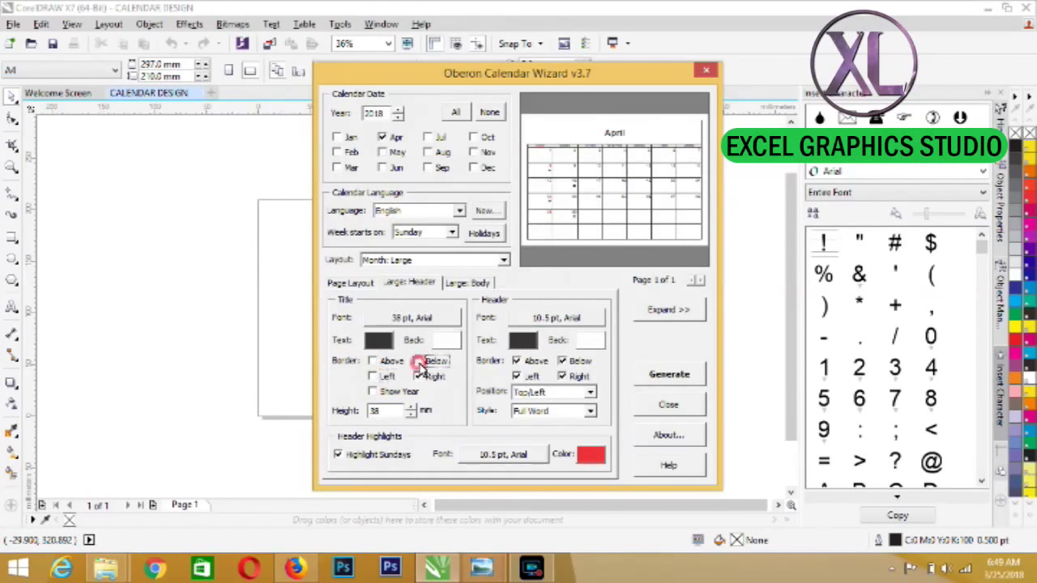
pyautogui.click(417, 376)
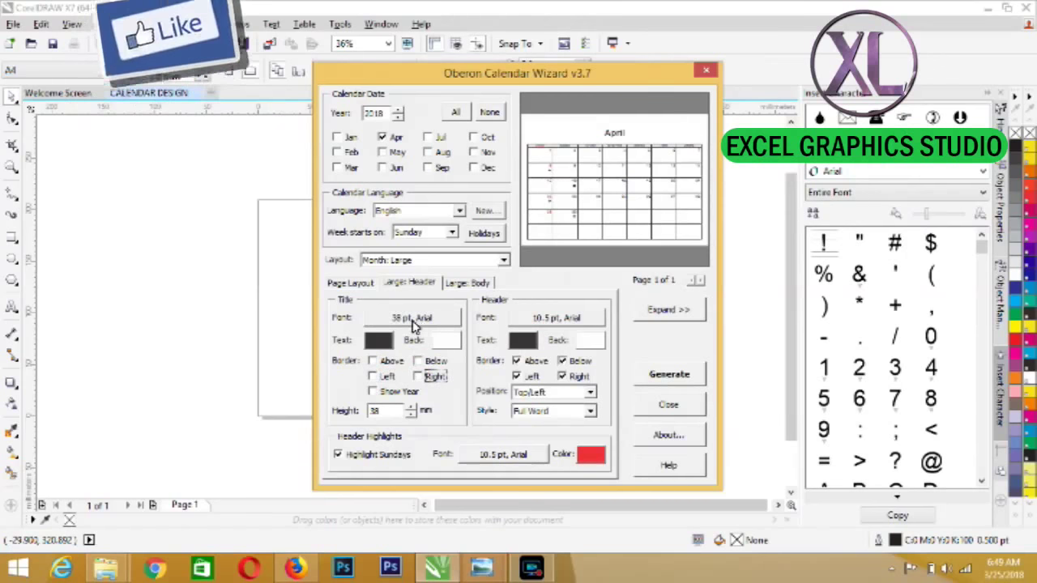
# - Set the month title font to BAD GRUNGE at 28 pt
pyautogui.click(412, 320)
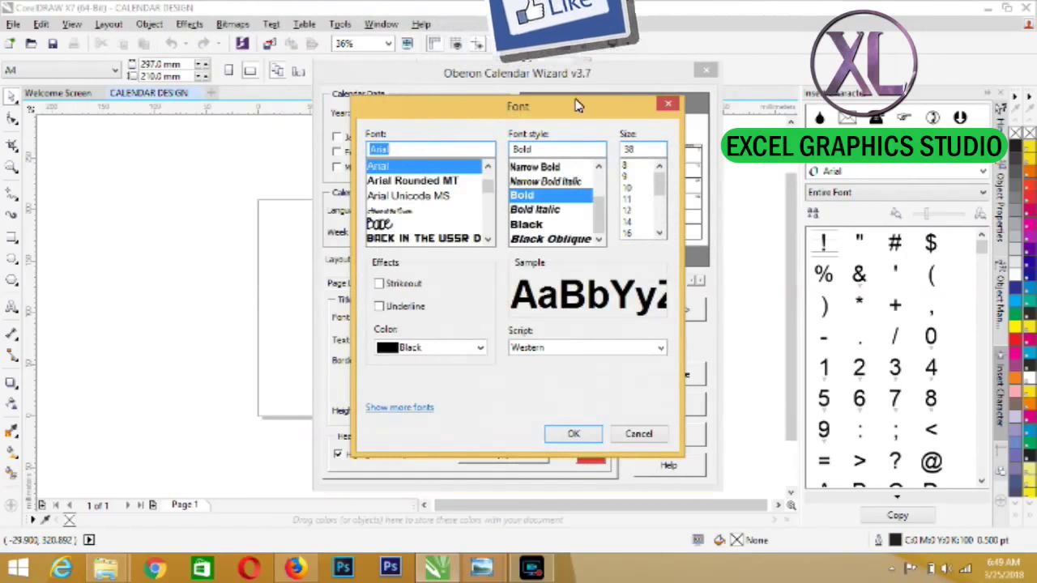
pyautogui.moveTo(579, 106); pyautogui.dragTo(360, 122)
pyautogui.click(441, 248)
pyautogui.click(441, 251)
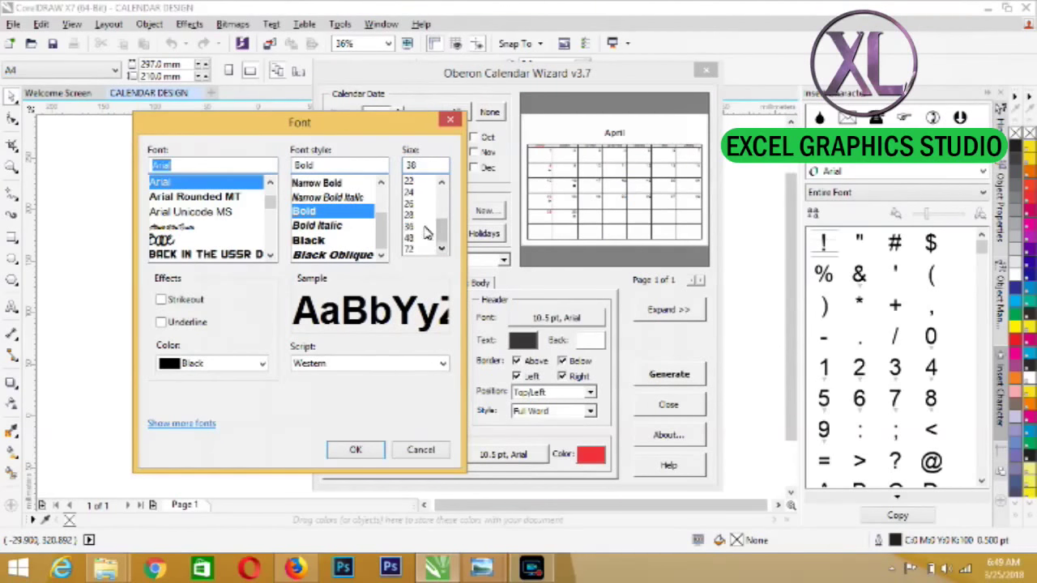
pyautogui.click(412, 216)
pyautogui.click(270, 256)
pyautogui.click(270, 256)
pyautogui.click(270, 256)
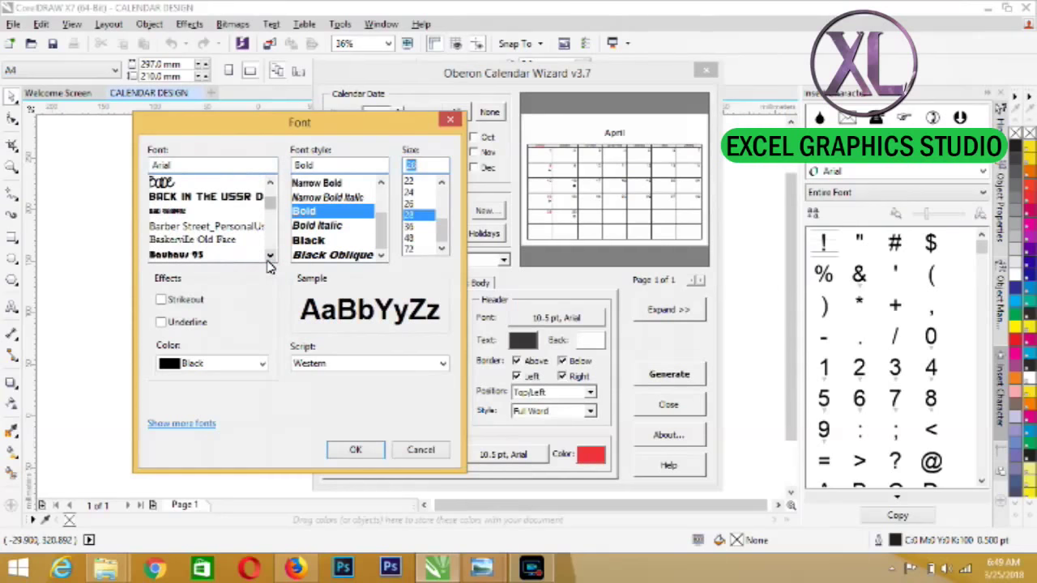
pyautogui.click(186, 212)
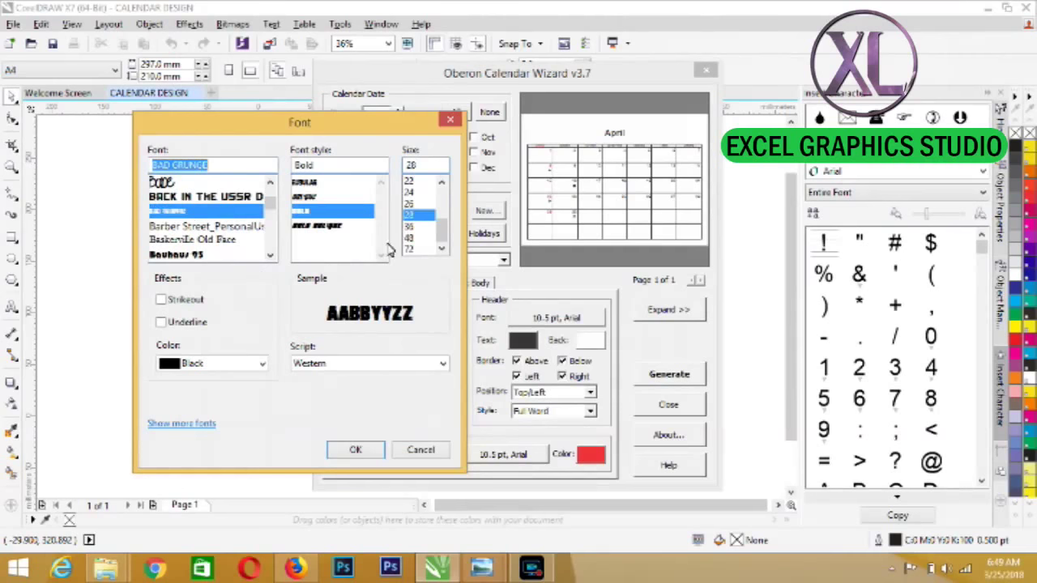
pyautogui.click(354, 450)
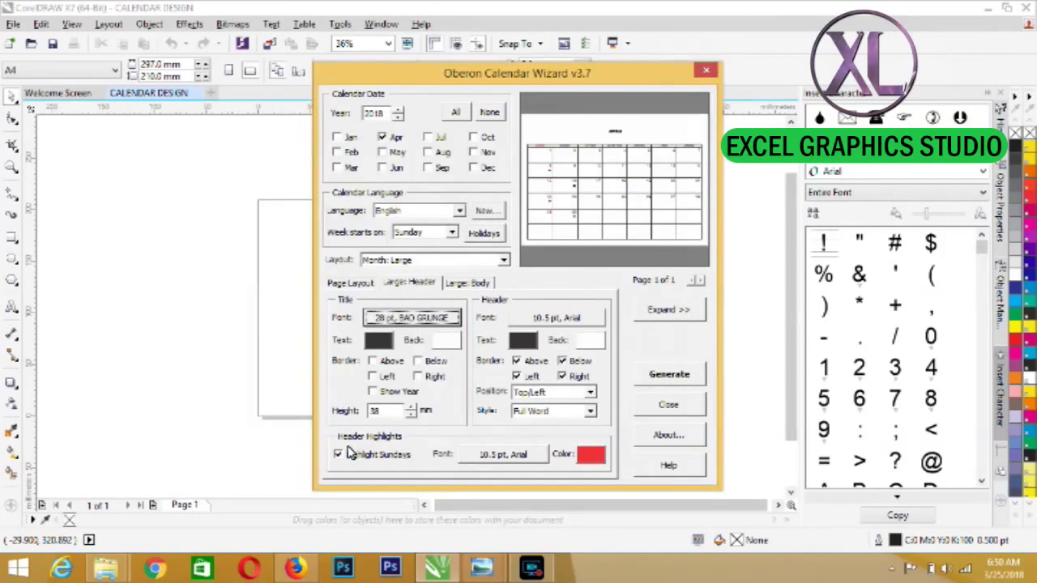
# - Enlarge the month title to 72 pt and colour it navy
pyautogui.click(389, 317)
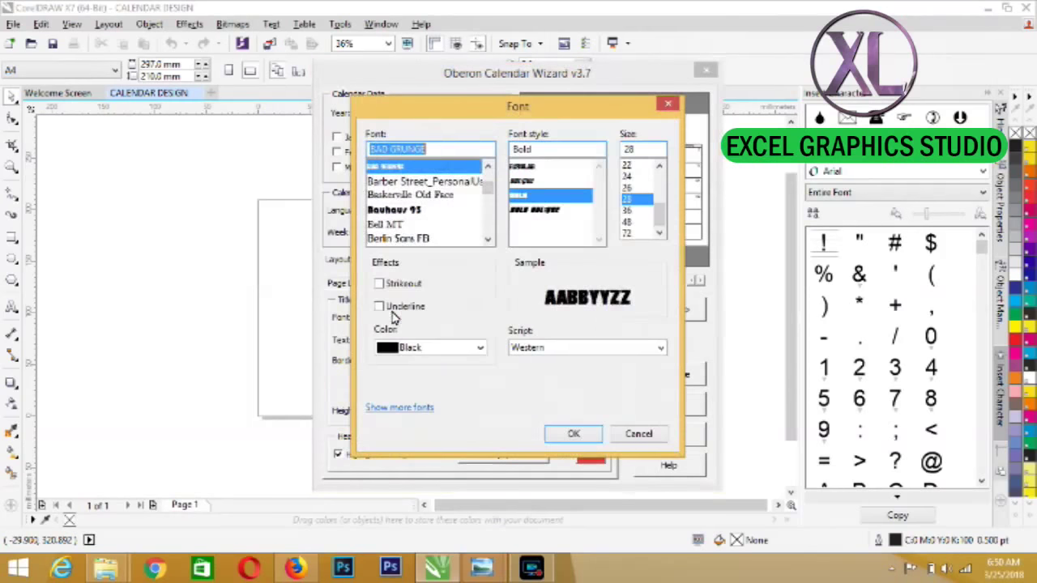
pyautogui.click(628, 233)
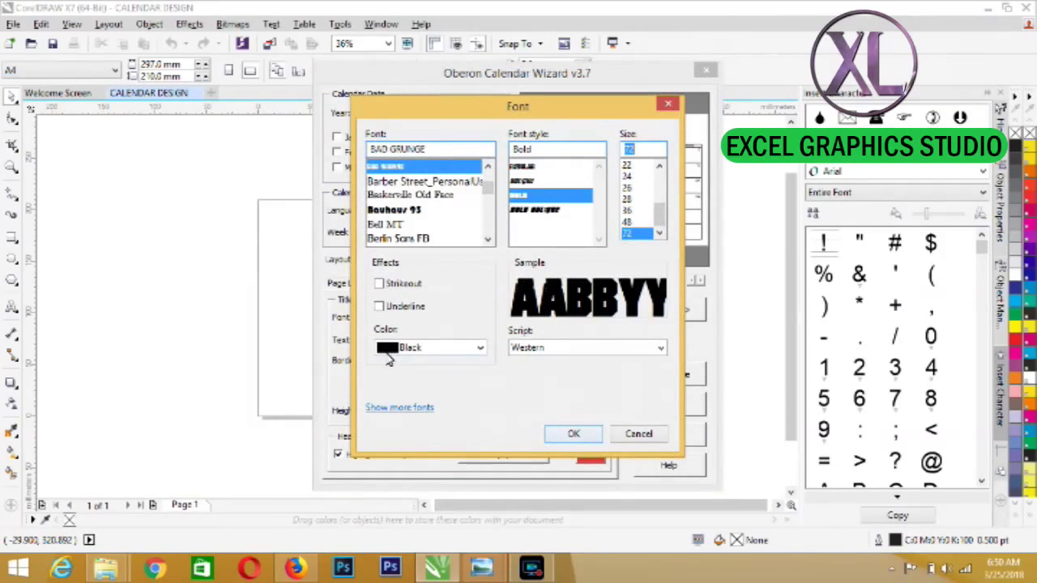
pyautogui.click(388, 354)
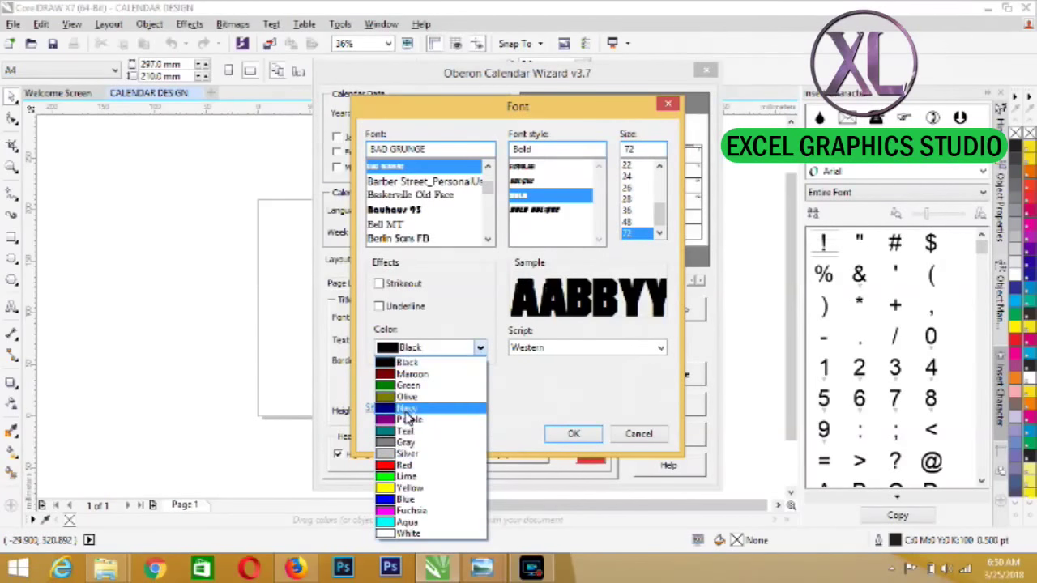
pyautogui.click(405, 408)
pyautogui.click(567, 437)
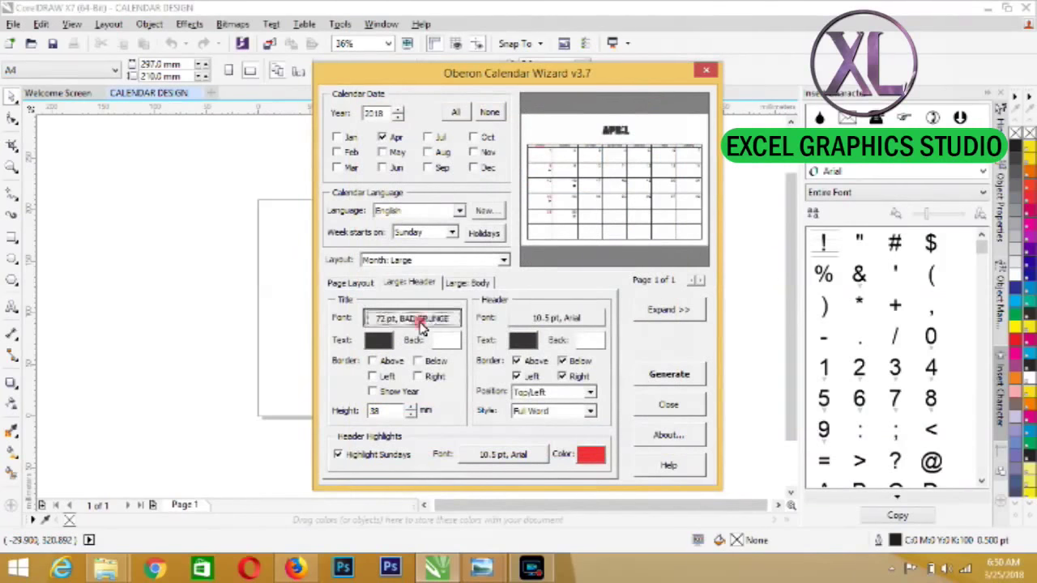
# - Browse title fonts, trying Broken Detroit for the month title
pyautogui.click(424, 316)
pyautogui.click(487, 239)
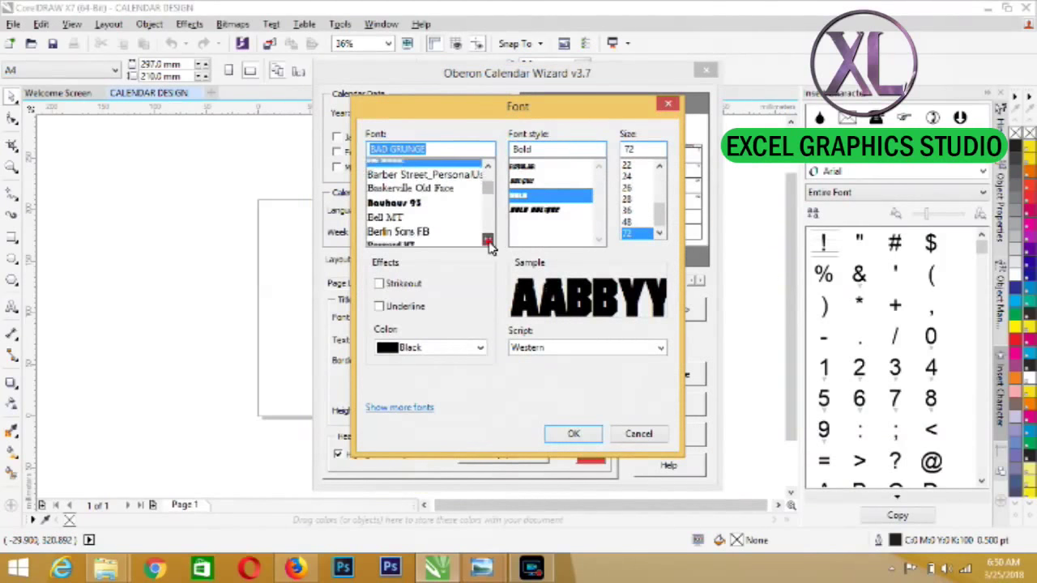
pyautogui.click(487, 239)
pyautogui.click(486, 239)
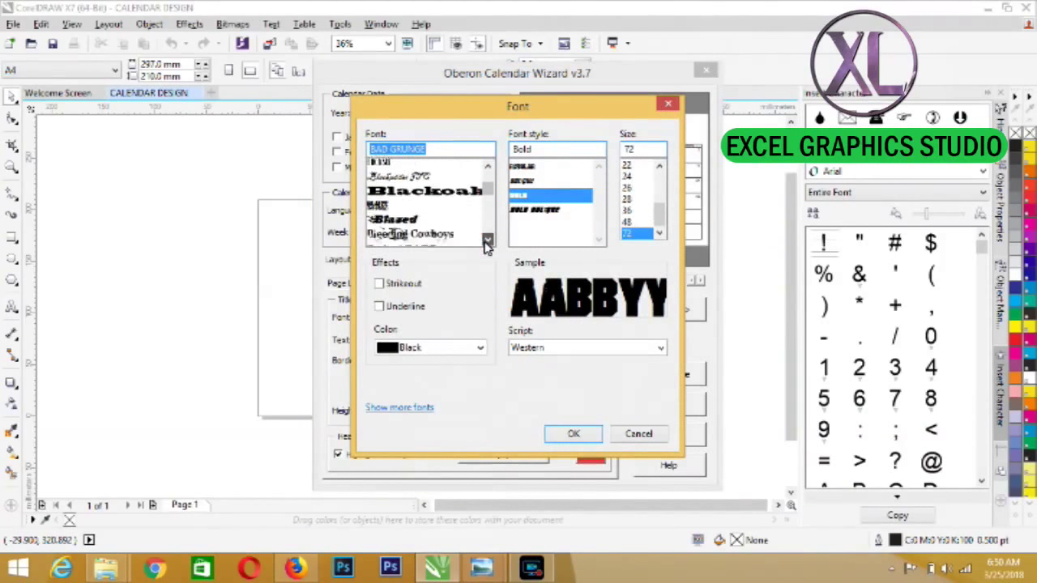
pyautogui.click(487, 240)
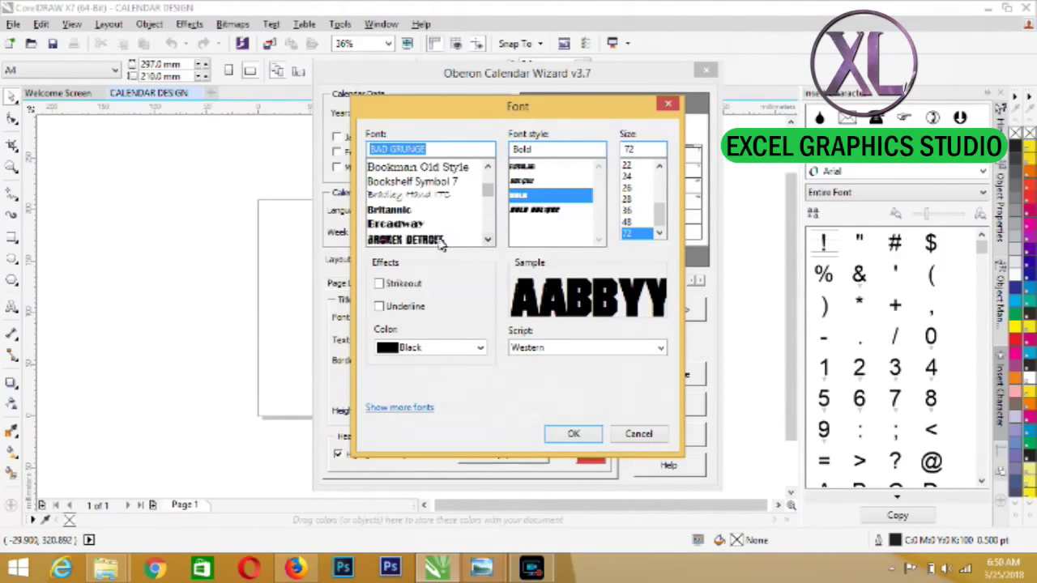
pyautogui.click(438, 240)
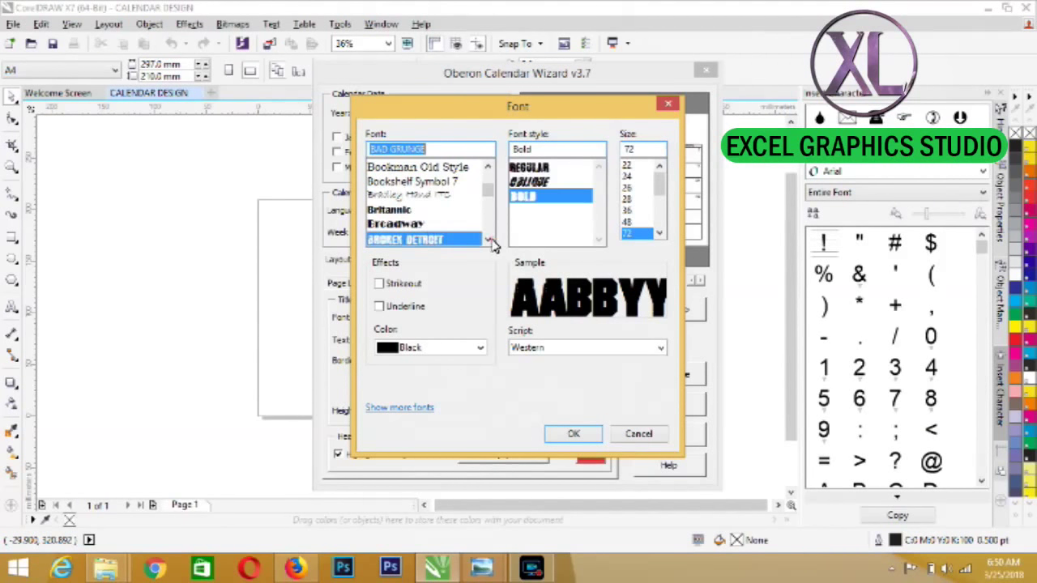
pyautogui.click(487, 239)
pyautogui.click(487, 239)
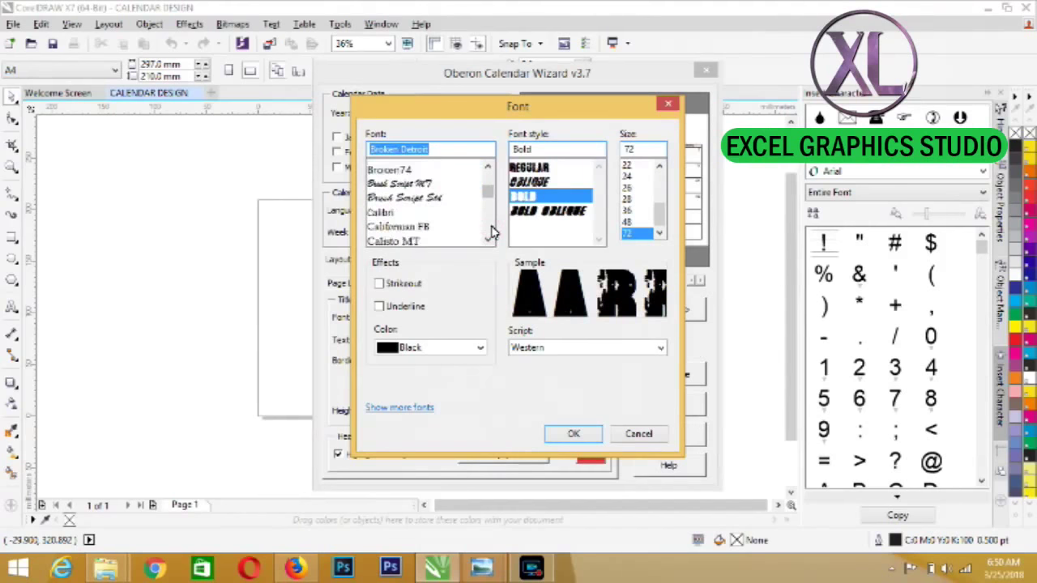
# - Set the month title font to bold Capture it at 72 pt
pyautogui.scroll(-2, 489, 172)
pyautogui.scroll(-2, 489, 170)
pyautogui.click(488, 166)
pyautogui.click(488, 166)
pyautogui.click(488, 166)
pyautogui.click(488, 166)
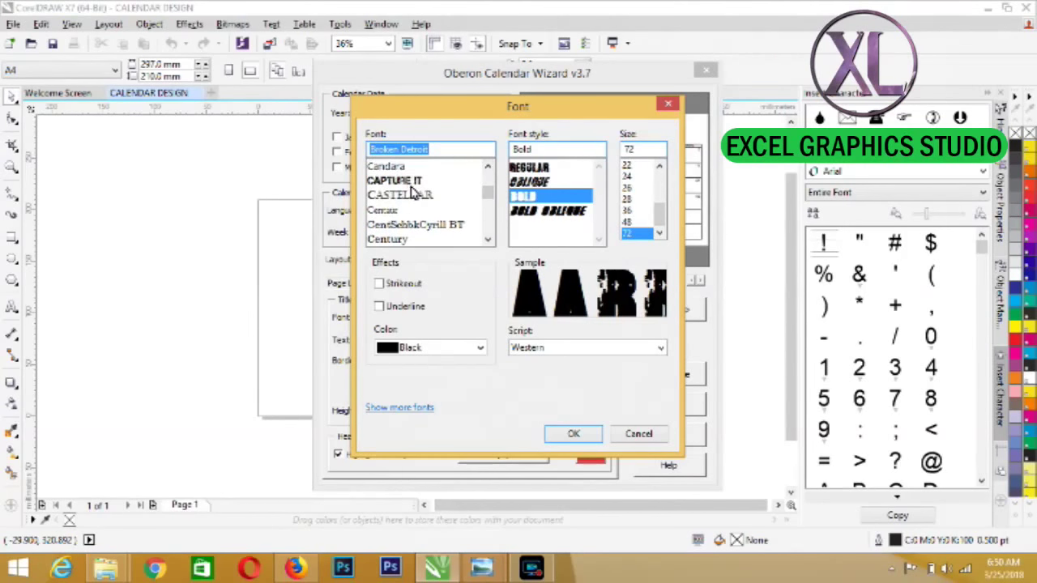
pyautogui.click(412, 182)
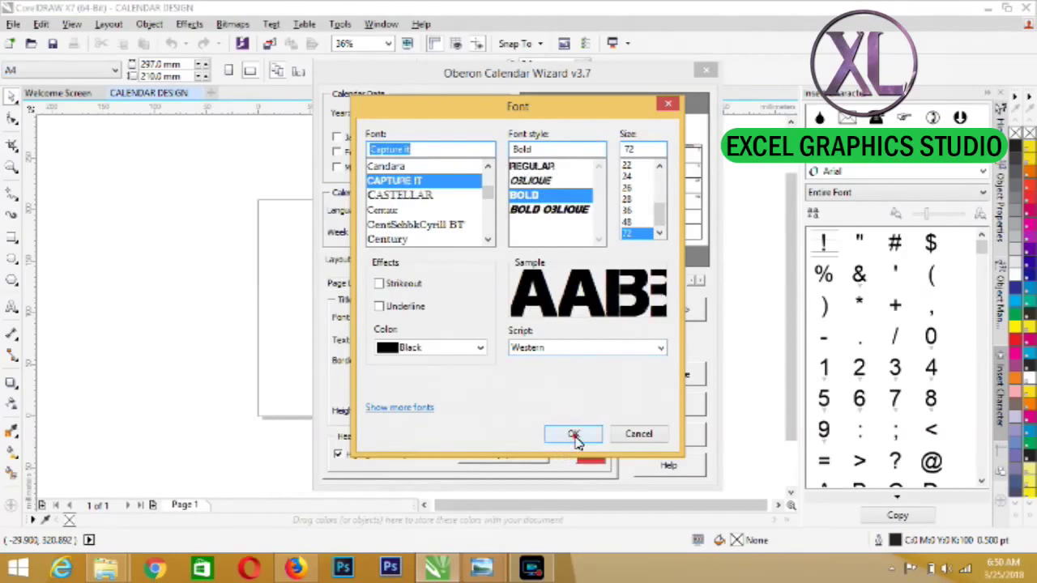
pyautogui.click(574, 435)
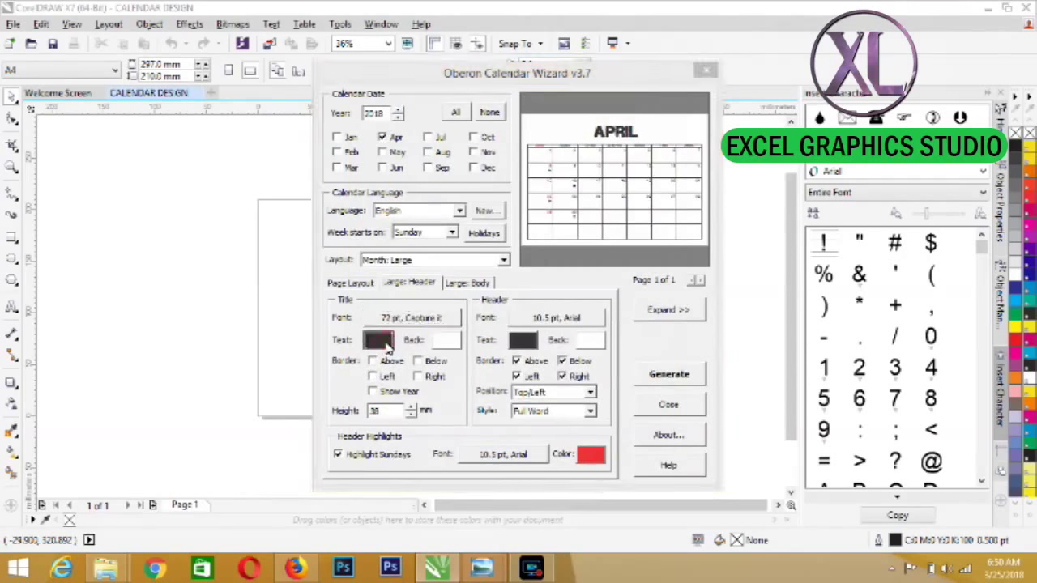
# - Colour the title text deep blue and give the title a grey background
pyautogui.click(381, 341)
pyautogui.moveTo(310, 279); pyautogui.dragTo(308, 262)
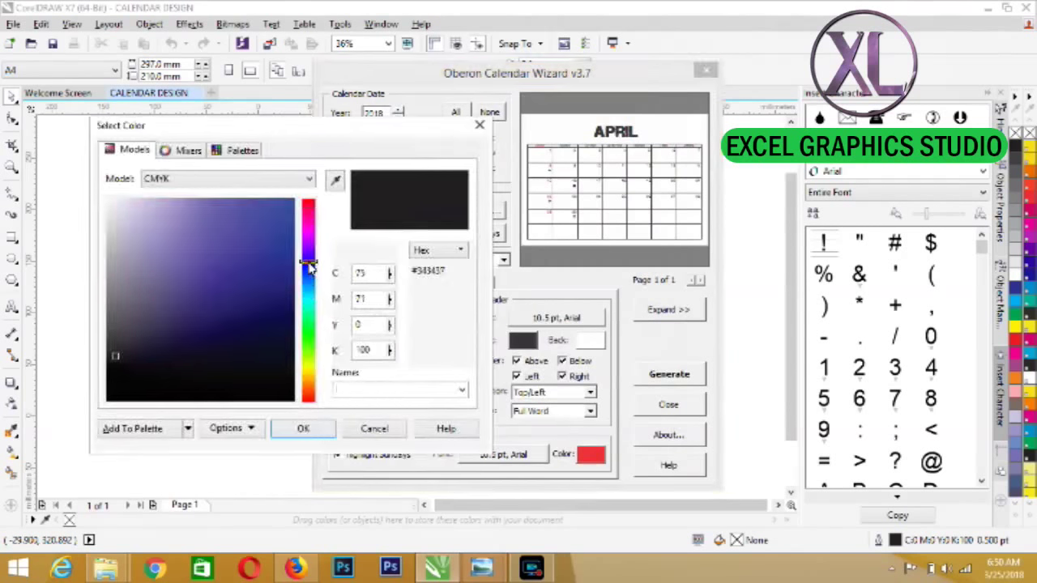
pyautogui.click(226, 298)
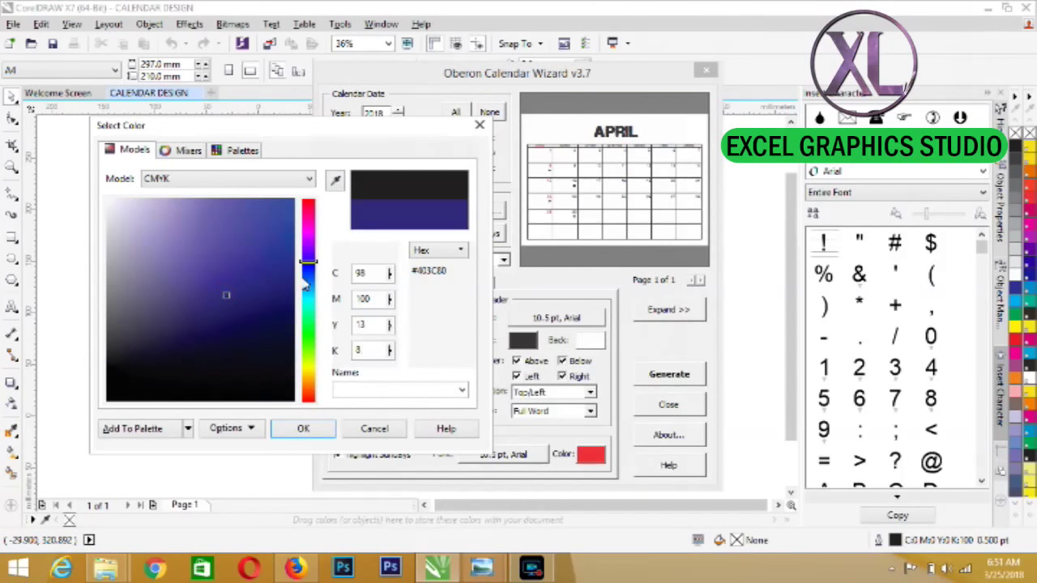
pyautogui.click(306, 431)
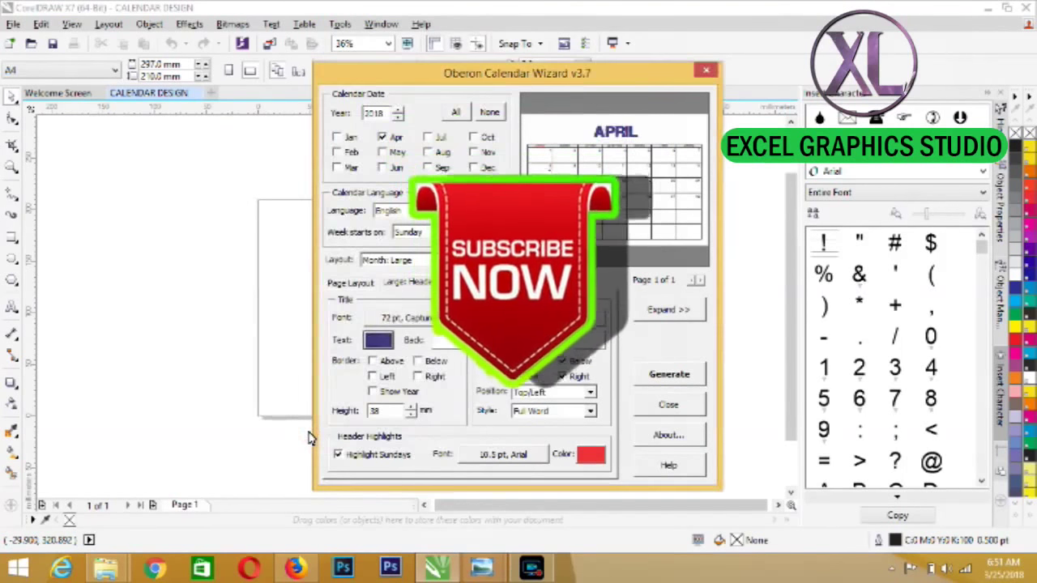
pyautogui.click(442, 347)
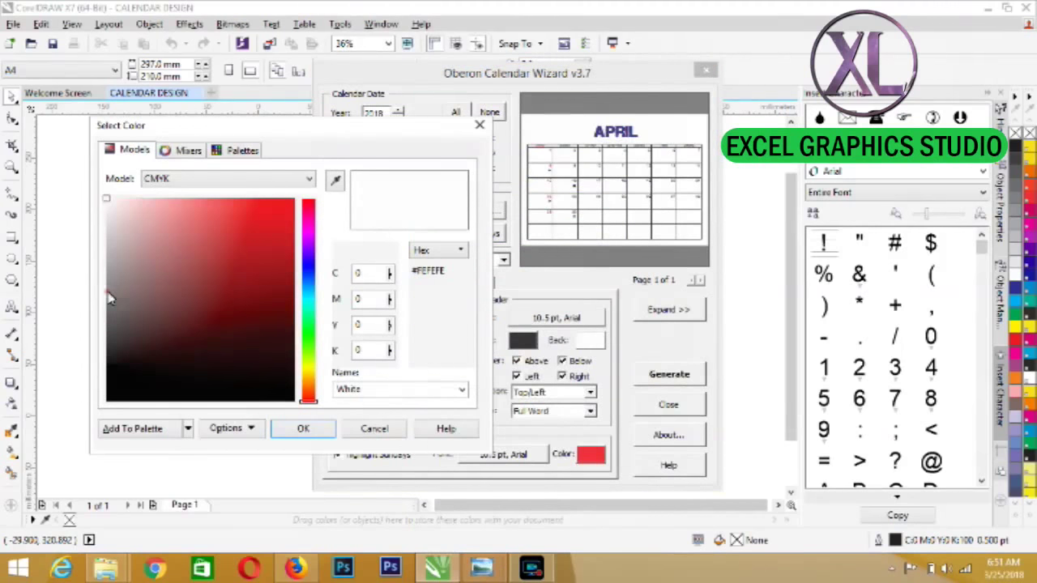
pyautogui.click(108, 297)
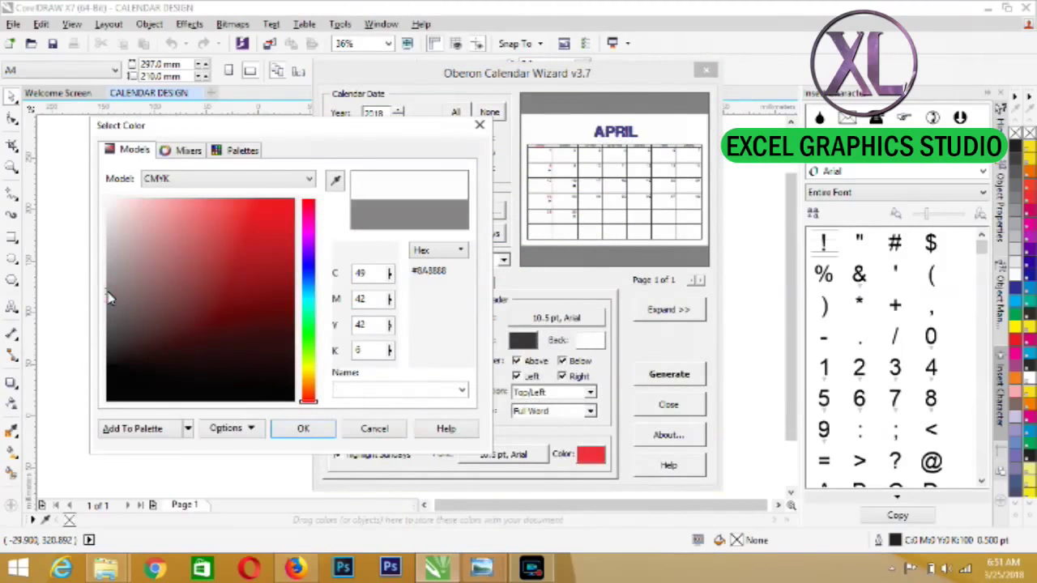
pyautogui.click(292, 429)
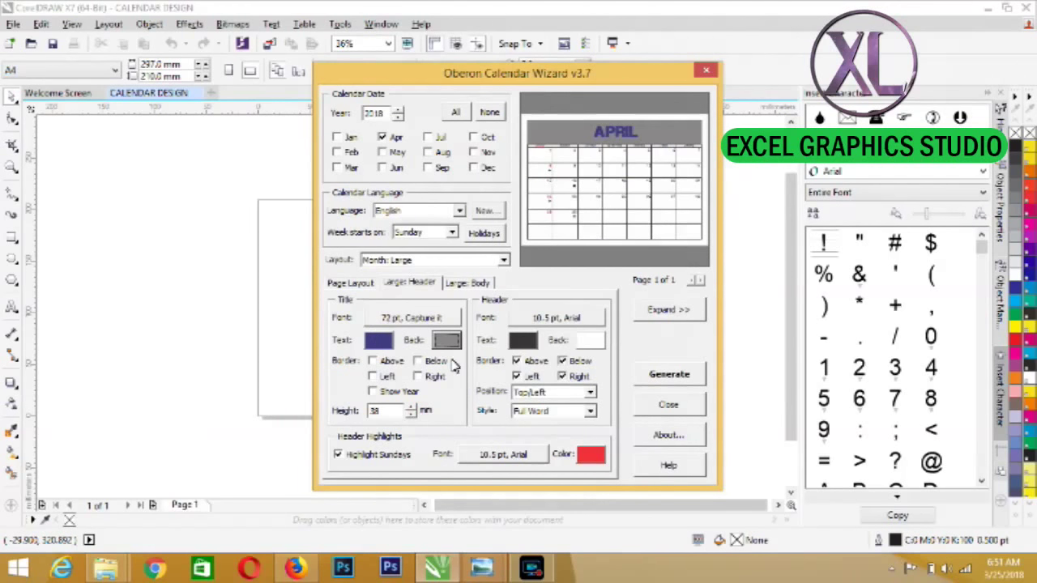
# - Change the title text to white and keep the year hidden
pyautogui.click(378, 340)
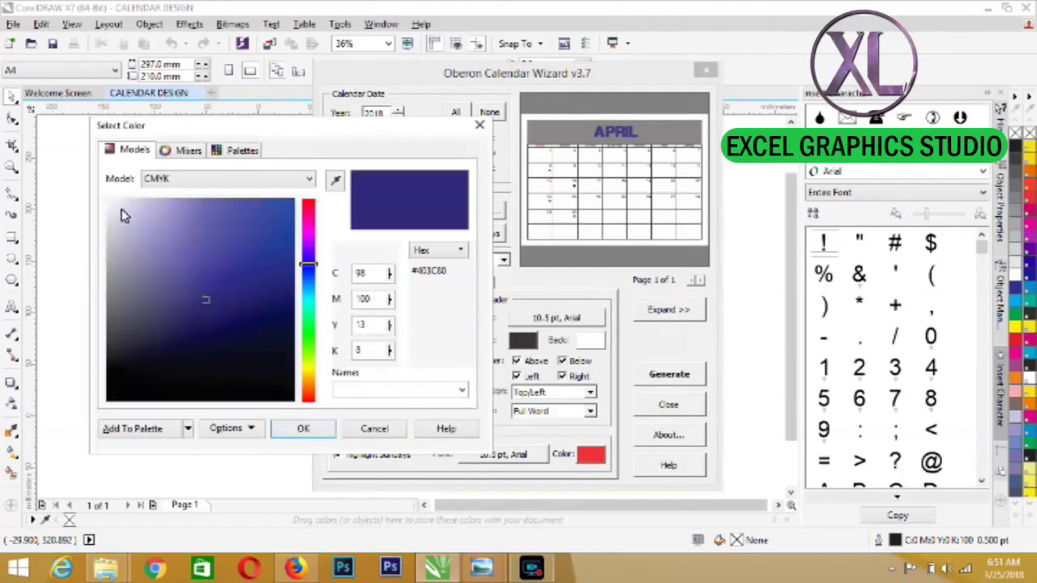
pyautogui.click(110, 200)
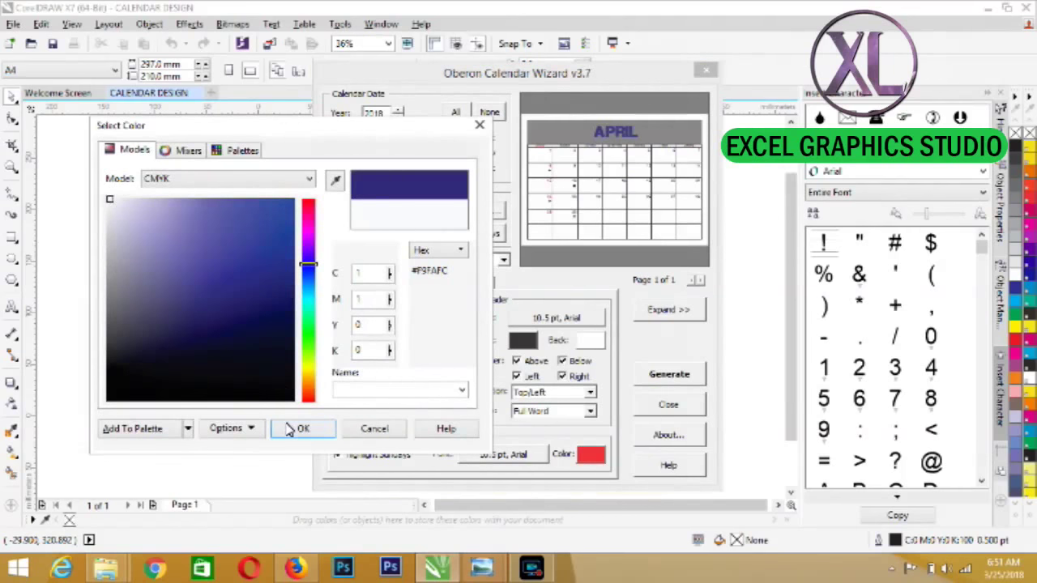
pyautogui.click(297, 428)
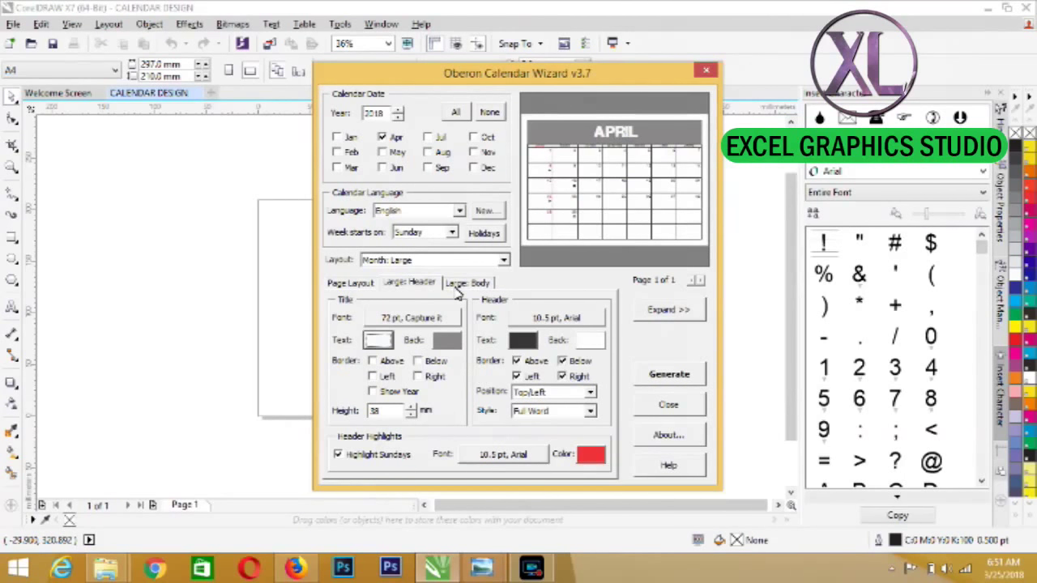
pyautogui.click(371, 392)
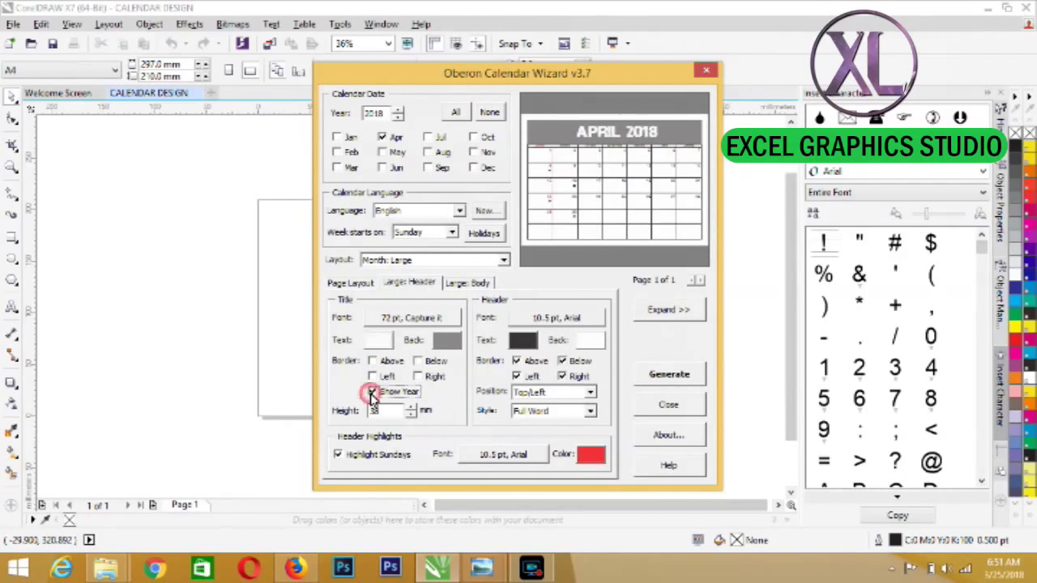
pyautogui.click(372, 392)
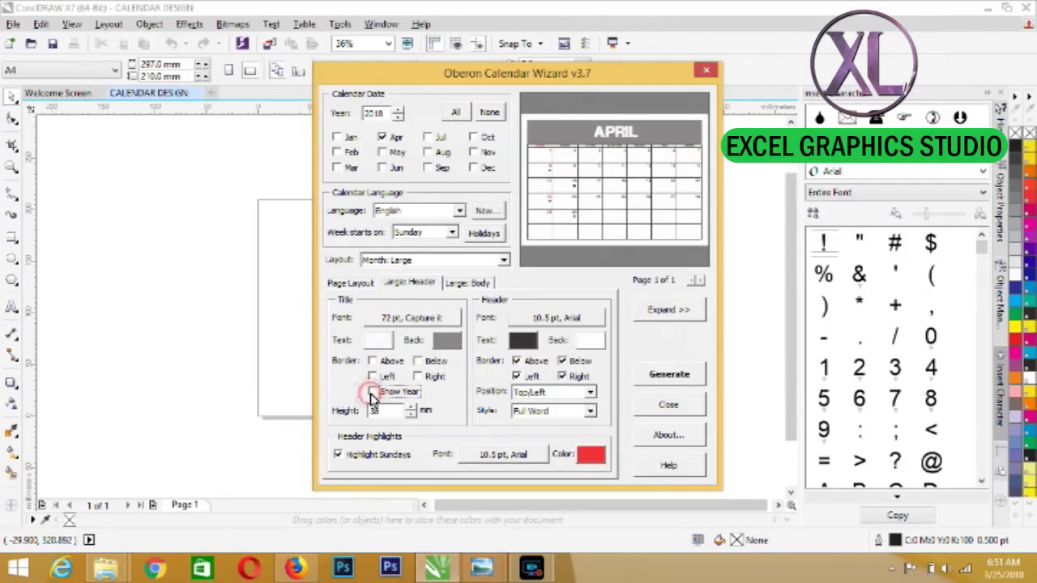
pyautogui.click(479, 284)
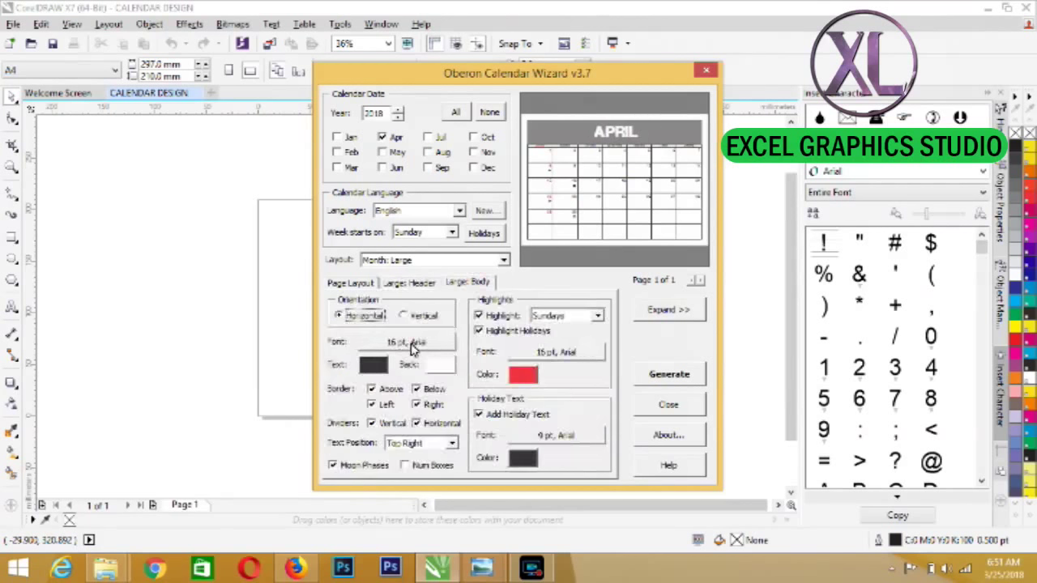
# - Set the body date font to DFPOP1-W9 at 24 pt
pyautogui.click(413, 344)
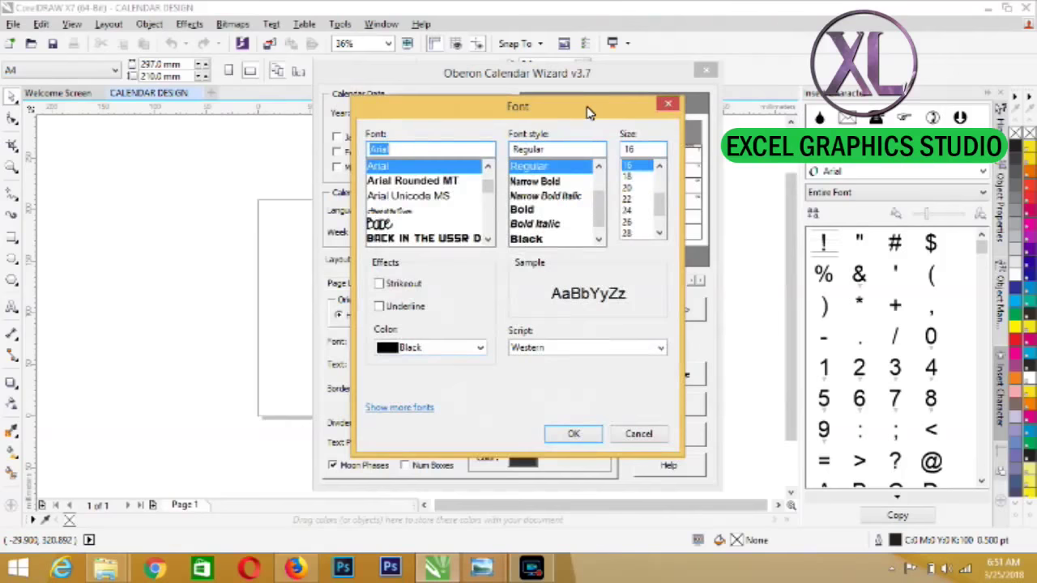
pyautogui.moveTo(589, 112); pyautogui.dragTo(380, 147)
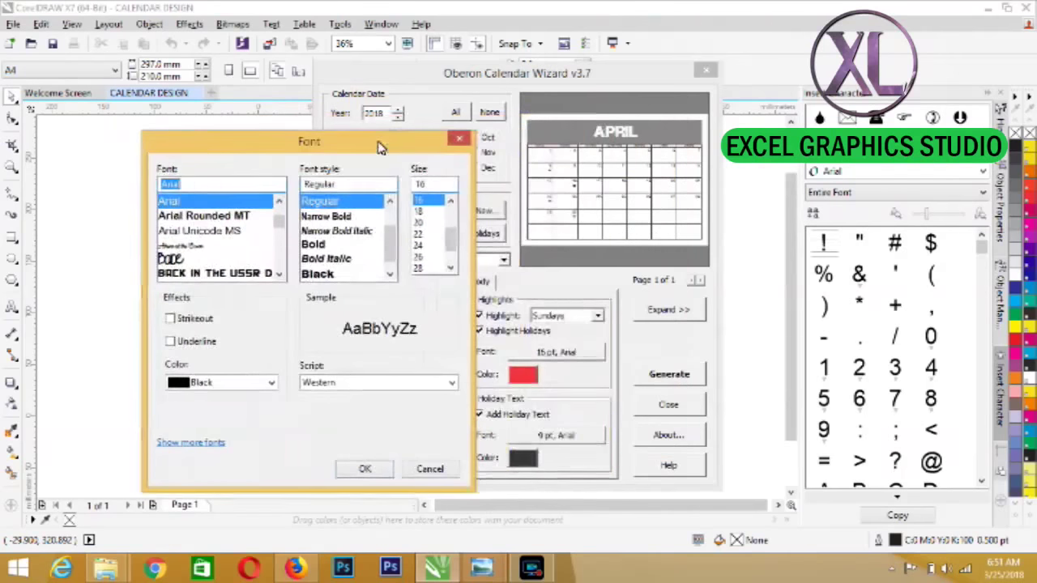
pyautogui.click(419, 245)
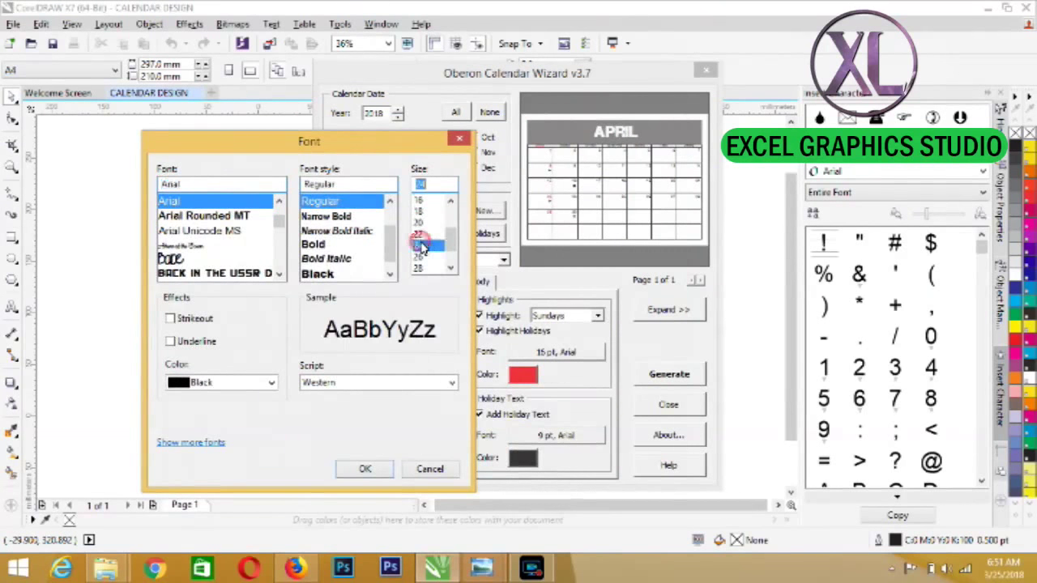
pyautogui.click(278, 273)
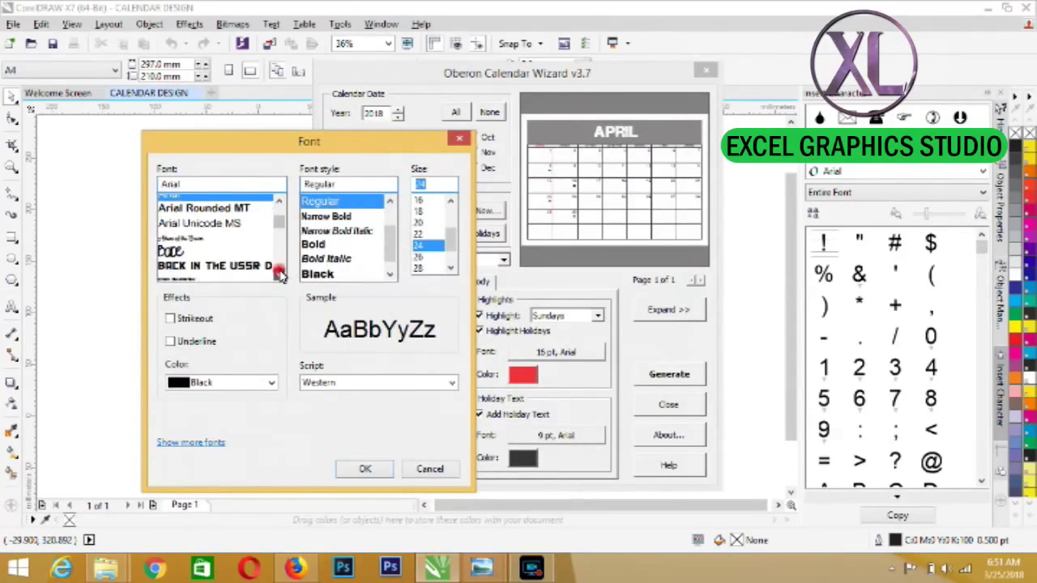
pyautogui.click(279, 274)
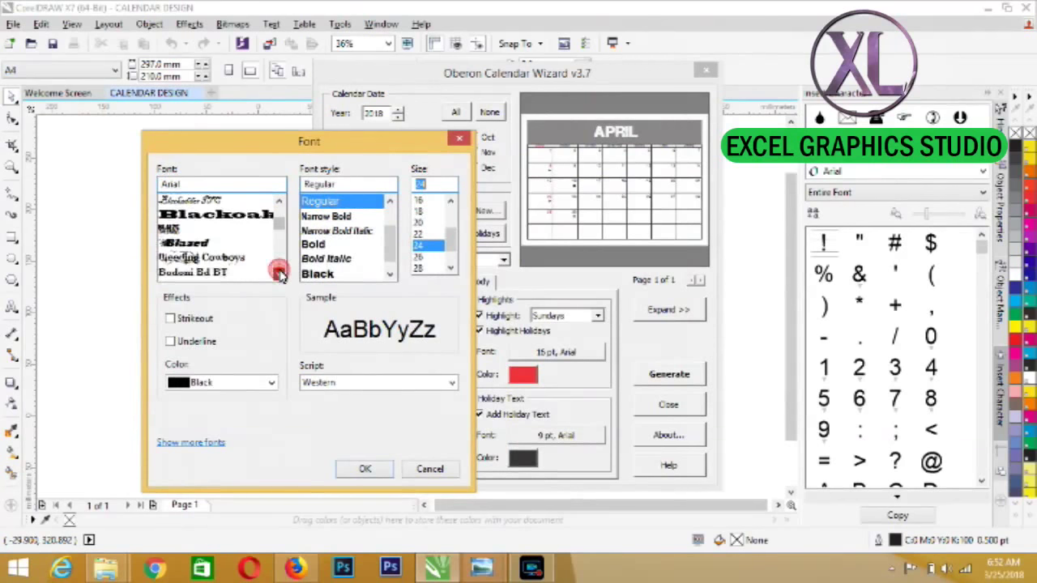
pyautogui.click(278, 274)
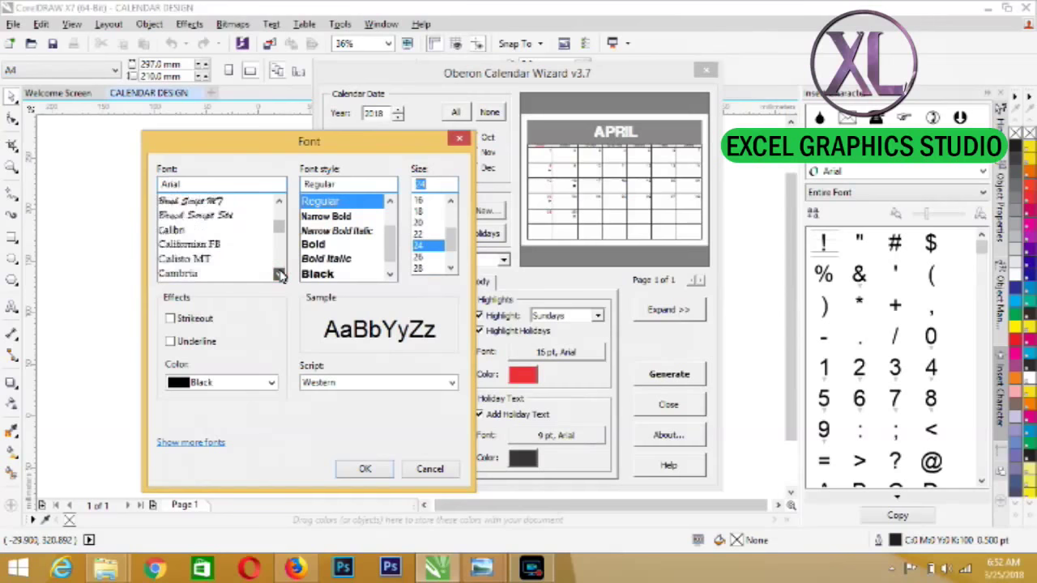
pyautogui.click(278, 274)
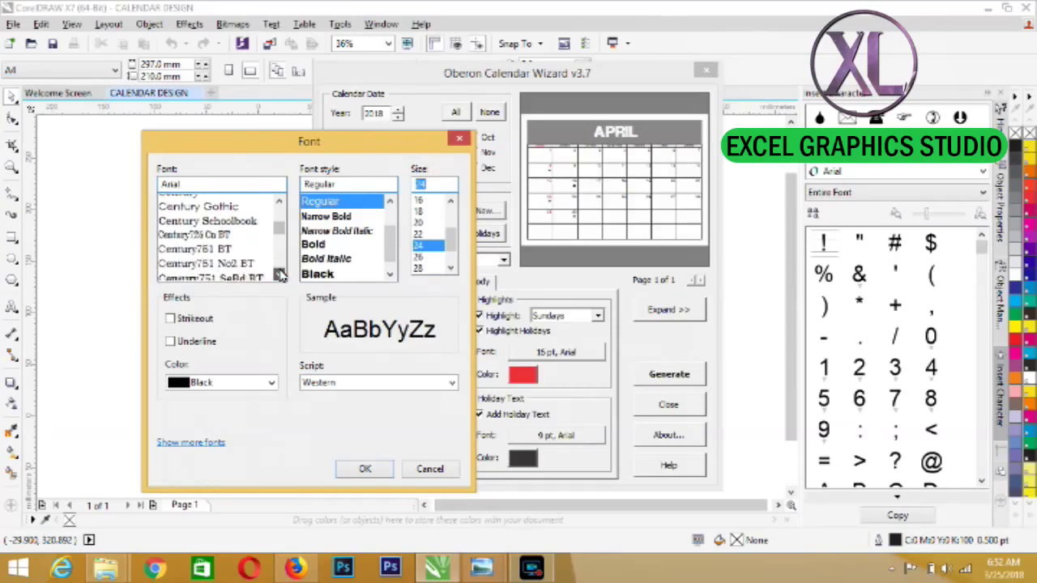
pyautogui.click(279, 274)
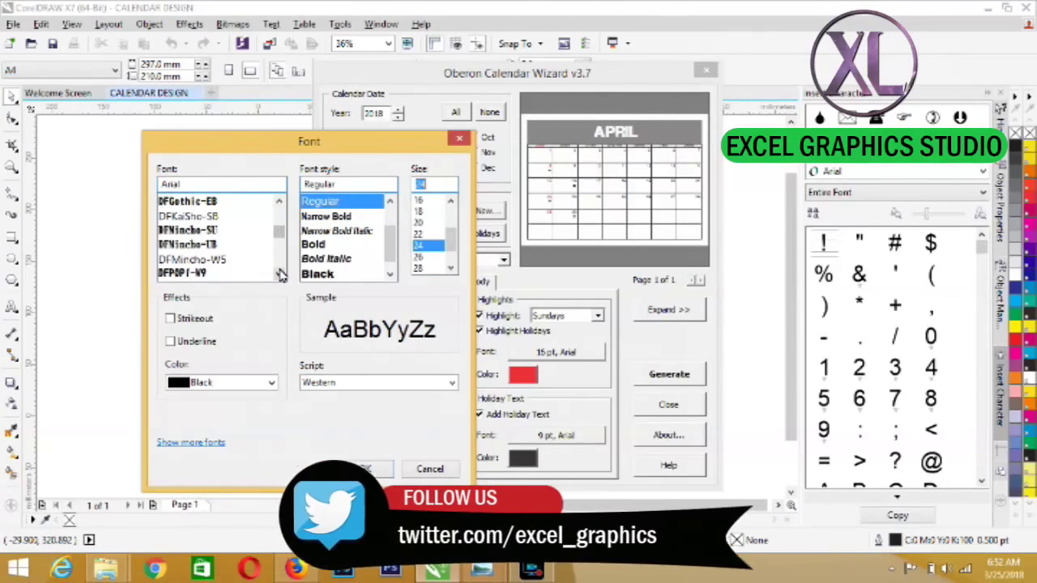
pyautogui.click(279, 274)
pyautogui.click(209, 261)
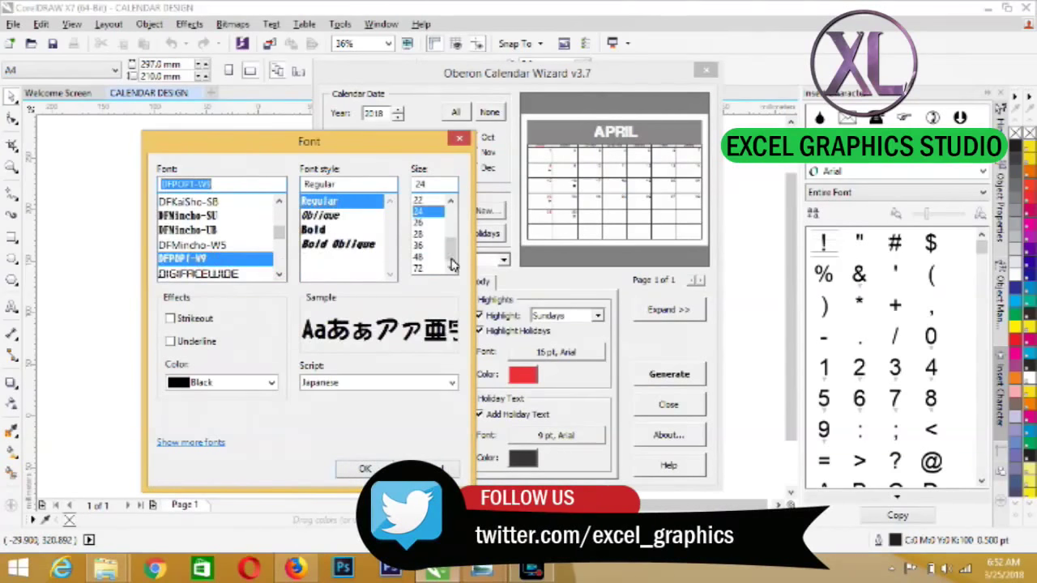
pyautogui.click(366, 469)
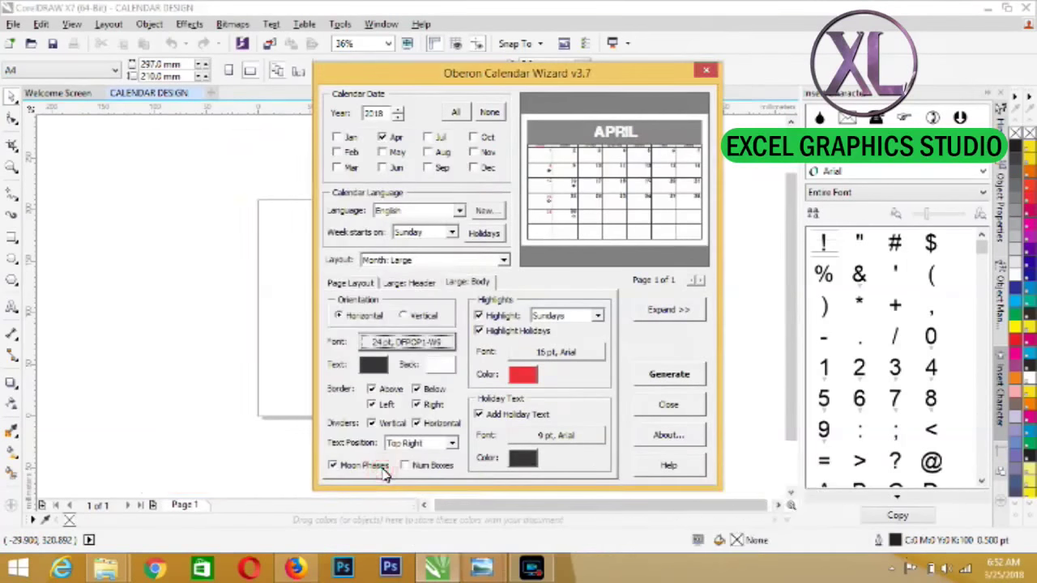
# - Enlarge the calendar date font to 48 pt
pyautogui.click(435, 344)
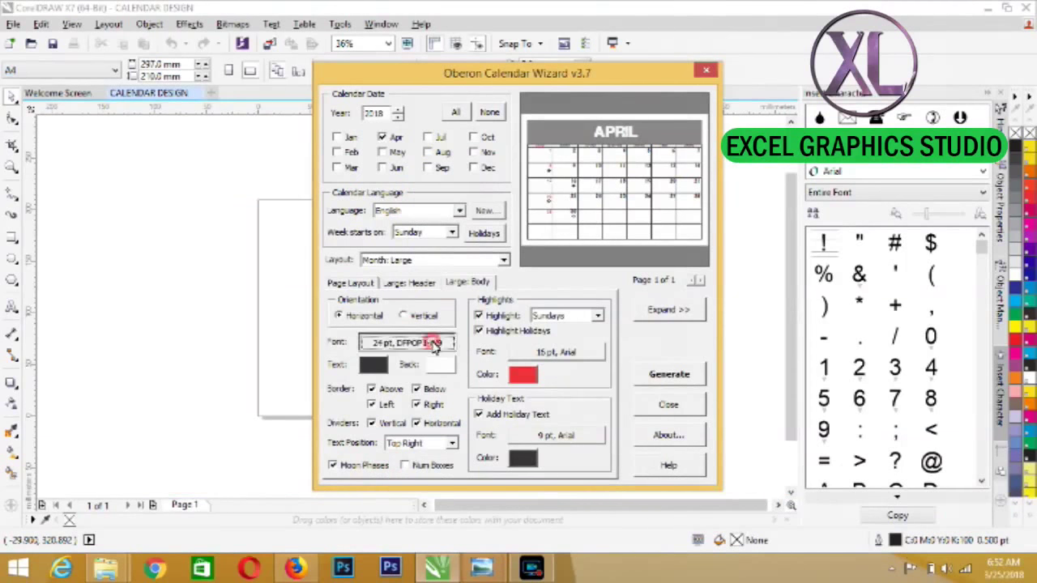
pyautogui.click(633, 212)
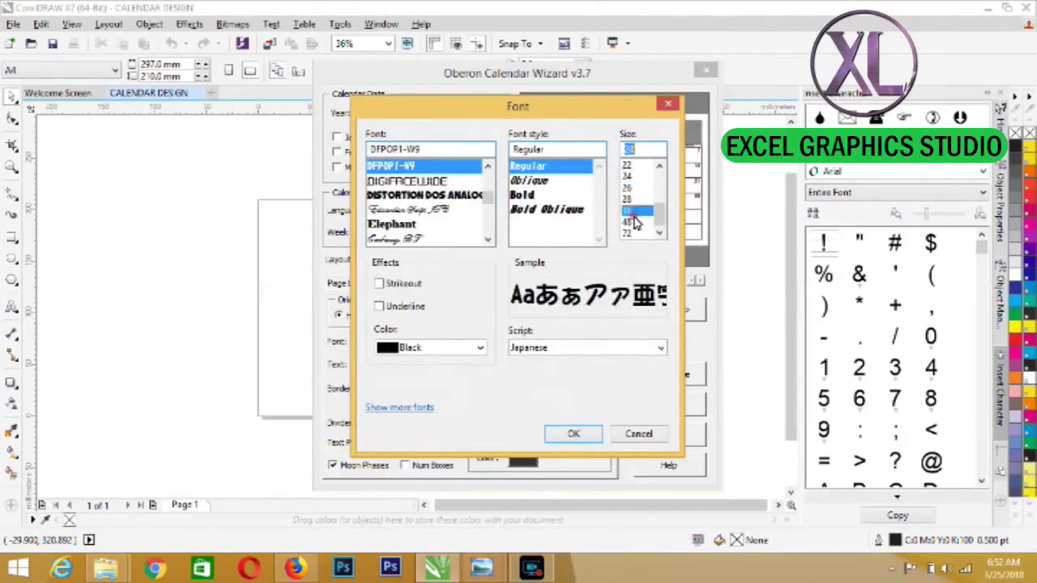
pyautogui.click(574, 438)
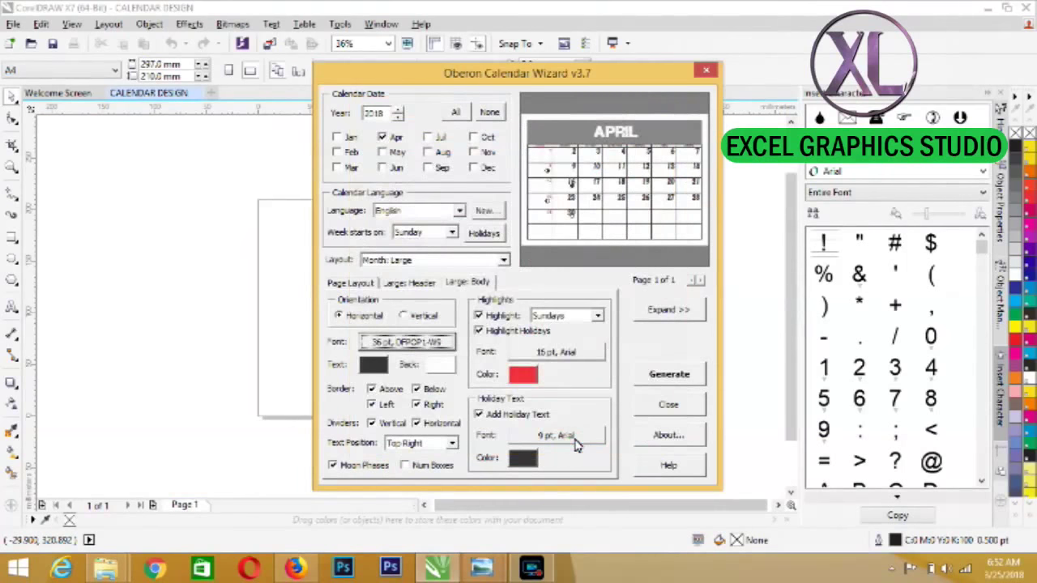
pyautogui.click(429, 343)
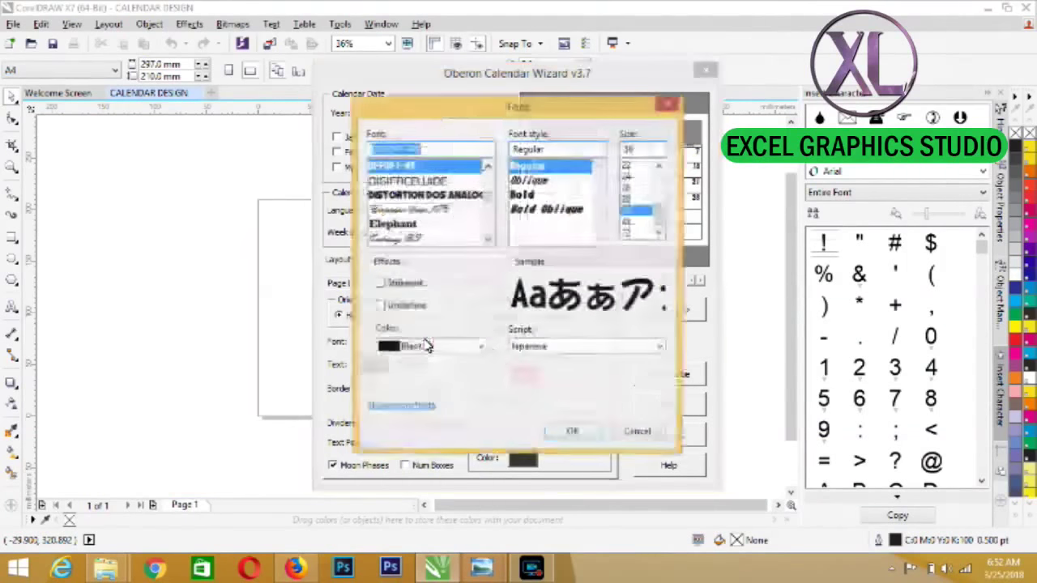
pyautogui.click(630, 222)
pyautogui.click(575, 434)
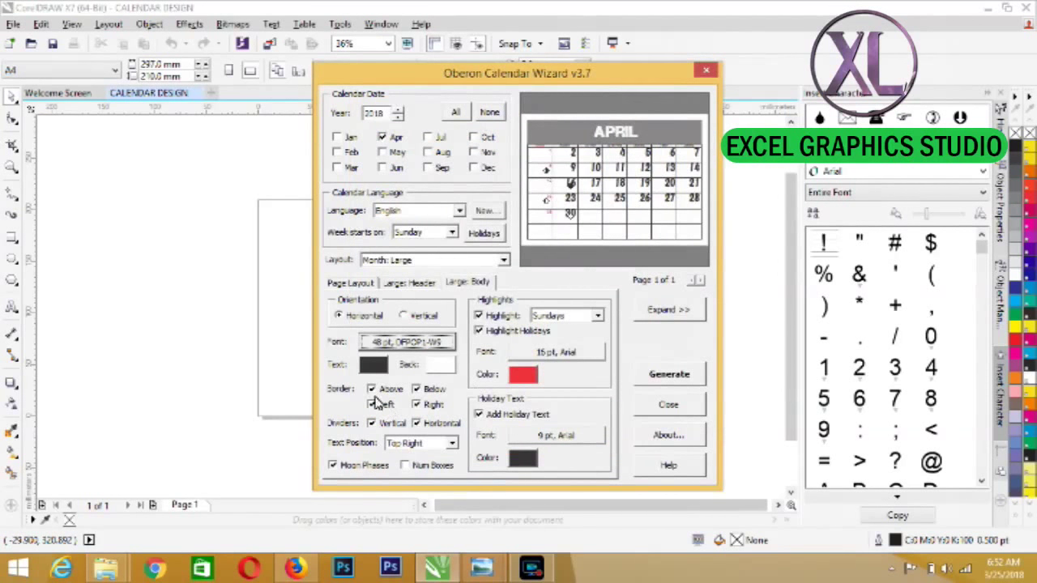
# - Remove all date cell borders and dividers, and hide moon phases
pyautogui.click(371, 389)
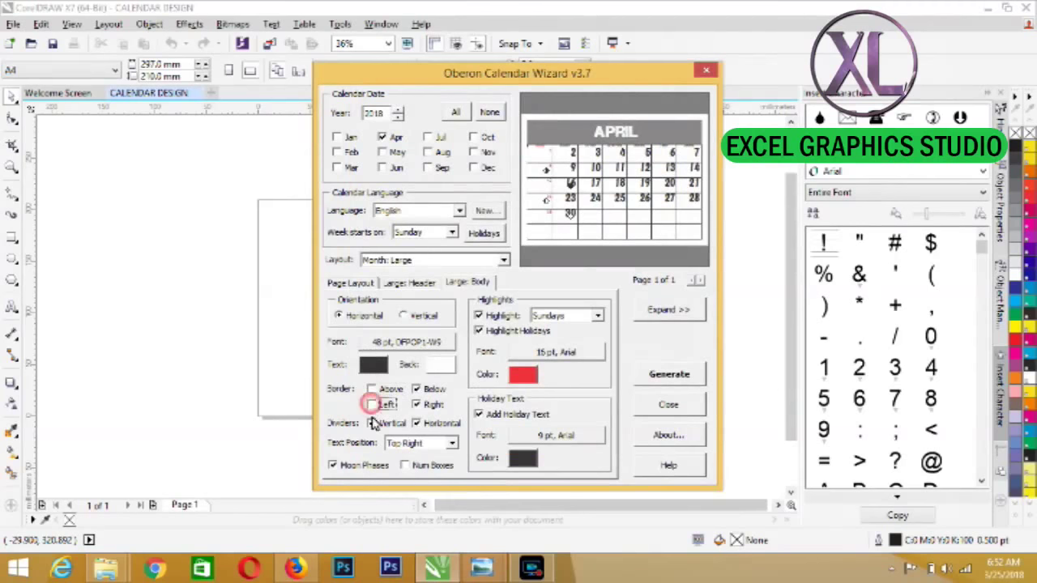
pyautogui.click(372, 423)
pyautogui.click(416, 388)
pyautogui.click(416, 423)
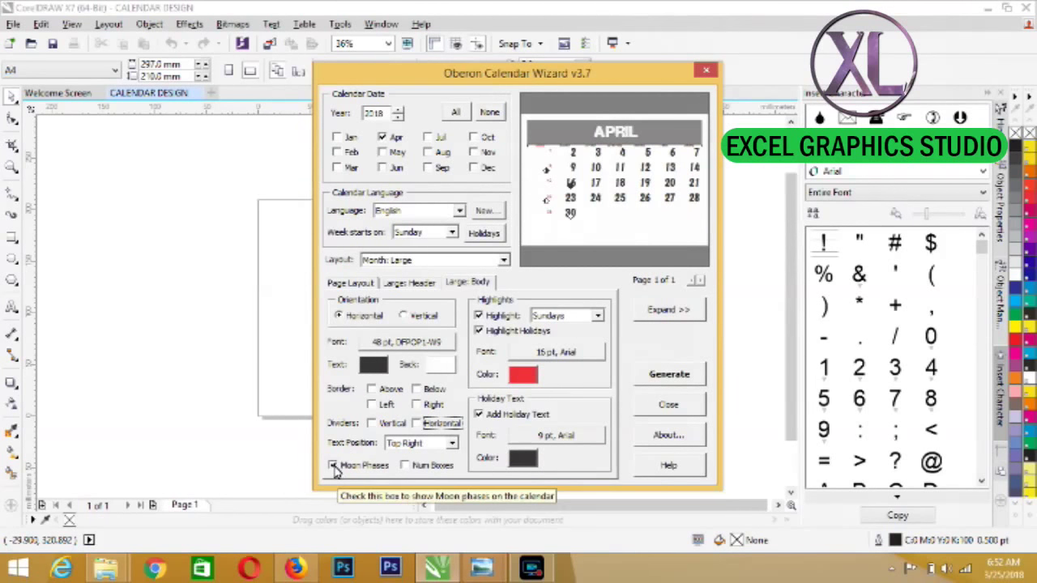
pyautogui.click(333, 465)
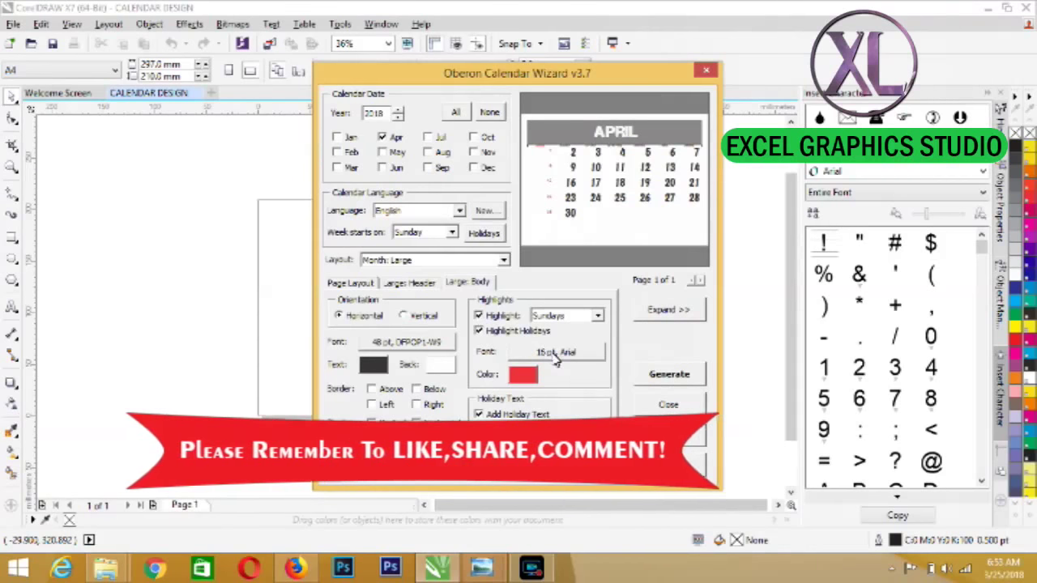
# - Give the highlighted Sunday dates 48 pt Bernard MT Condensed
pyautogui.click(554, 353)
pyautogui.moveTo(581, 118); pyautogui.dragTo(335, 149)
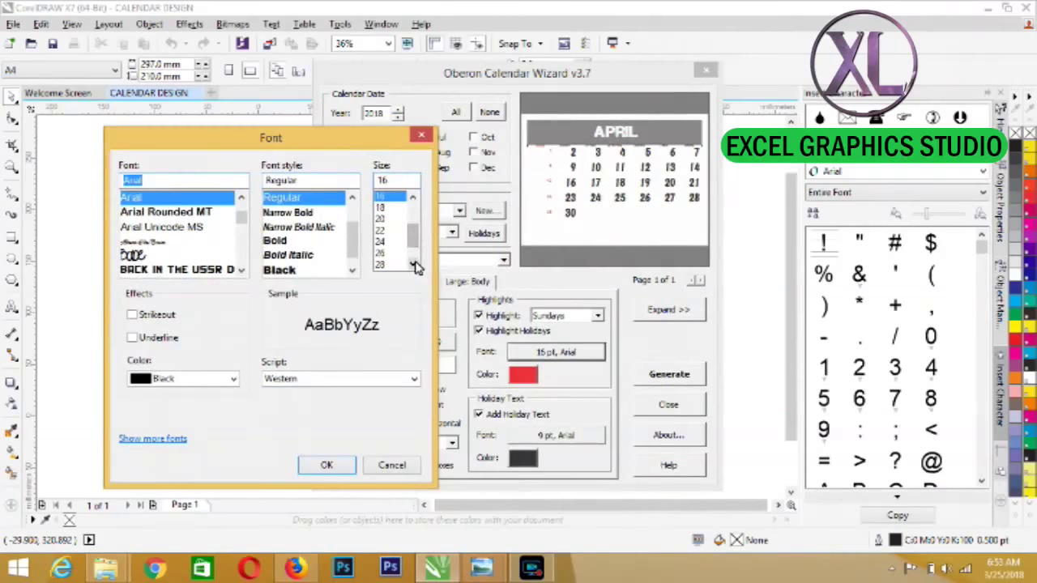
pyautogui.click(415, 266)
pyautogui.click(379, 256)
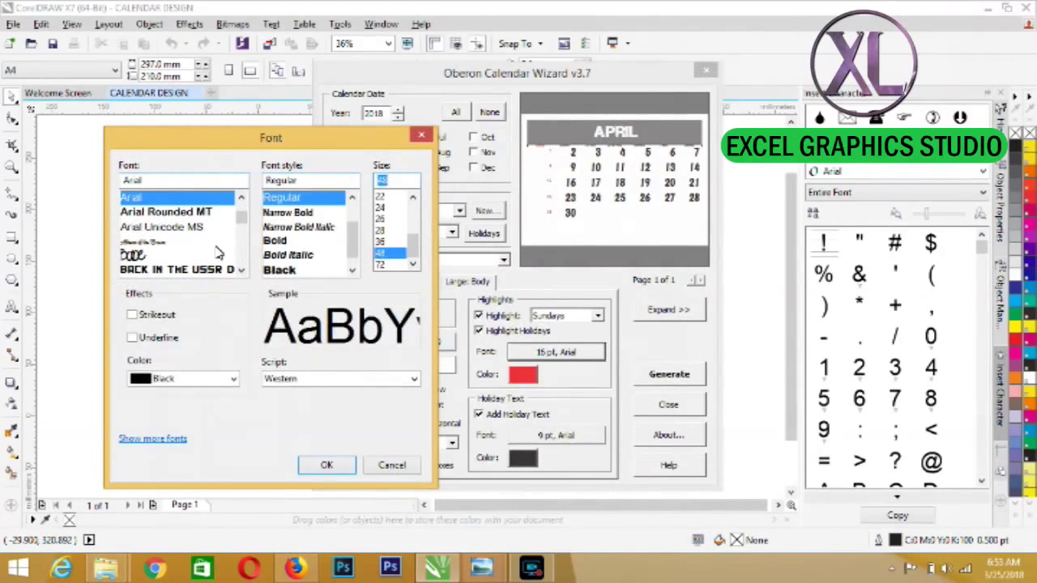
pyautogui.click(241, 271)
pyautogui.click(240, 270)
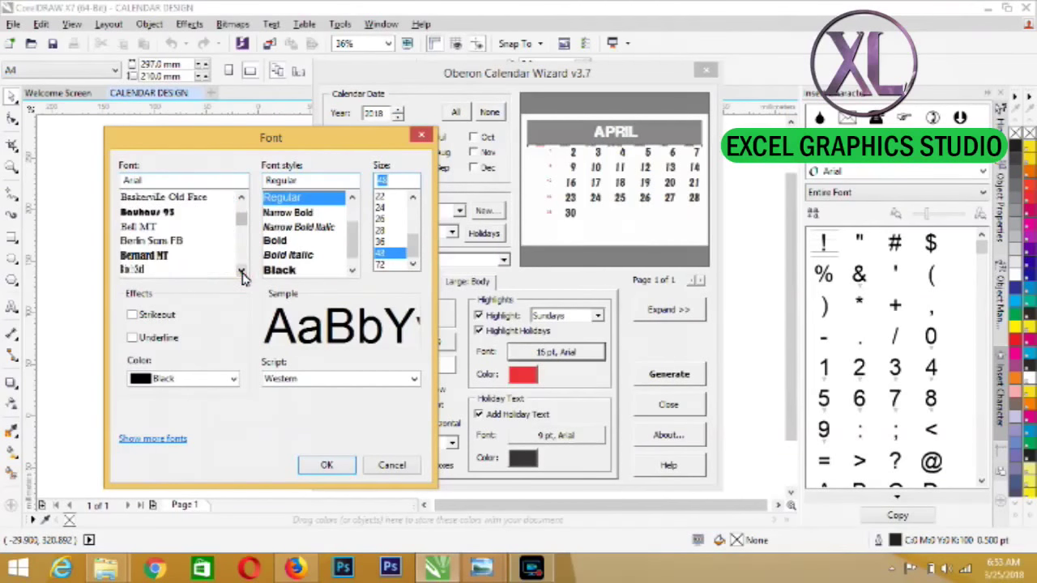
pyautogui.click(162, 242)
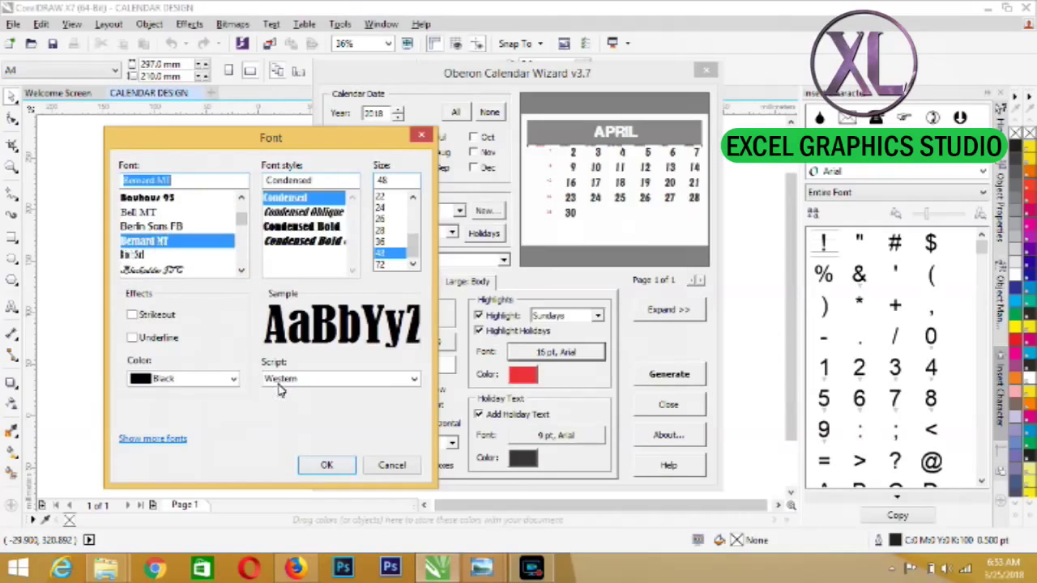
pyautogui.click(328, 465)
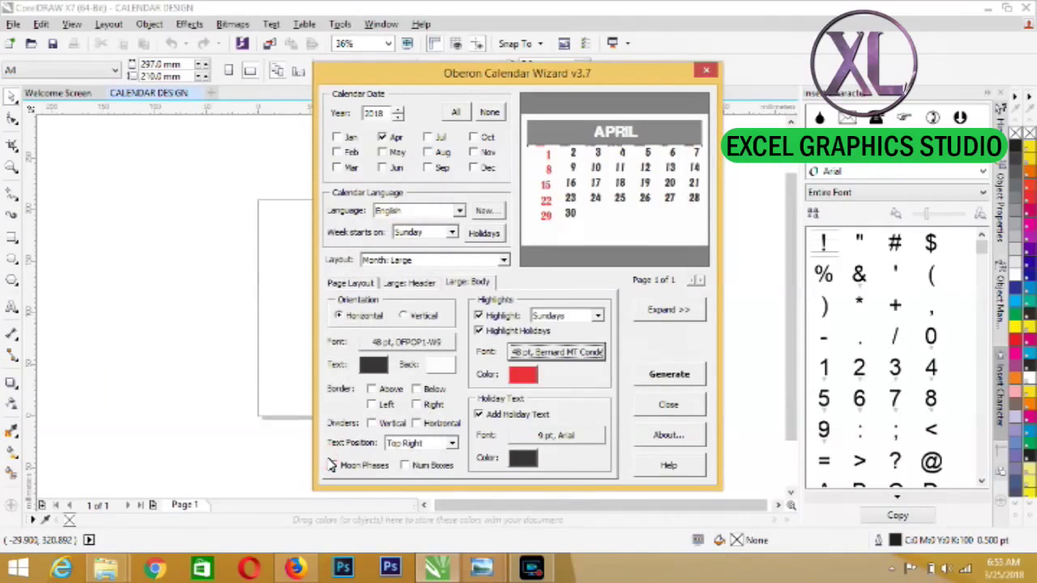
# - Switch the Sunday highlight font to Capture it
pyautogui.click(547, 357)
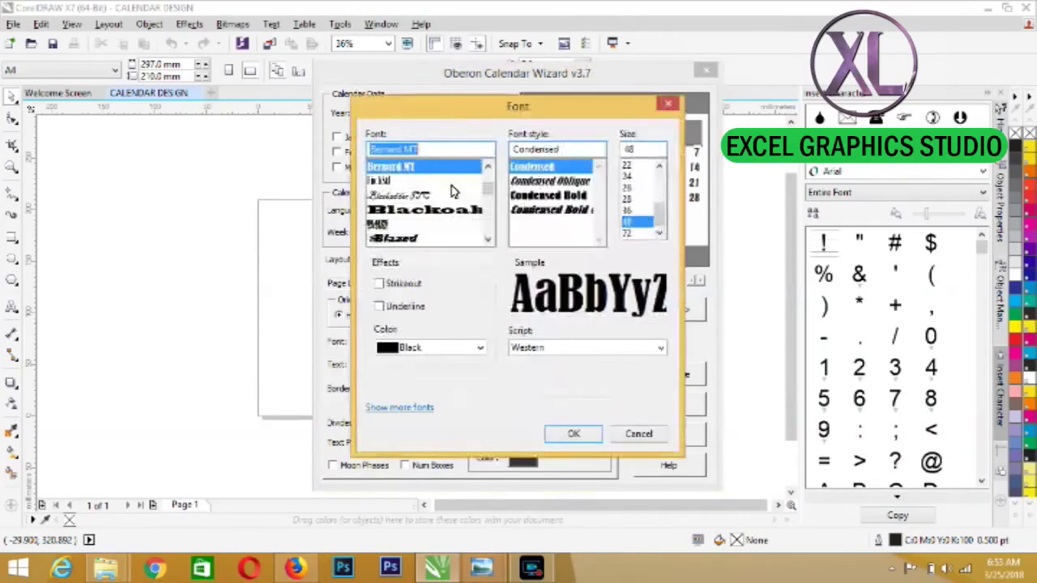
pyautogui.write('CA')
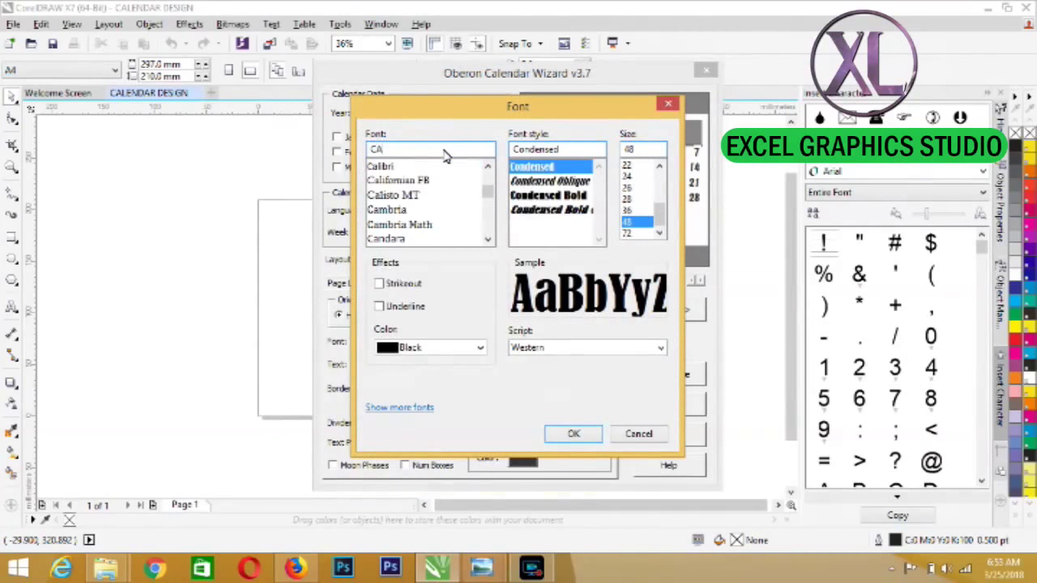
pyautogui.write('PT')
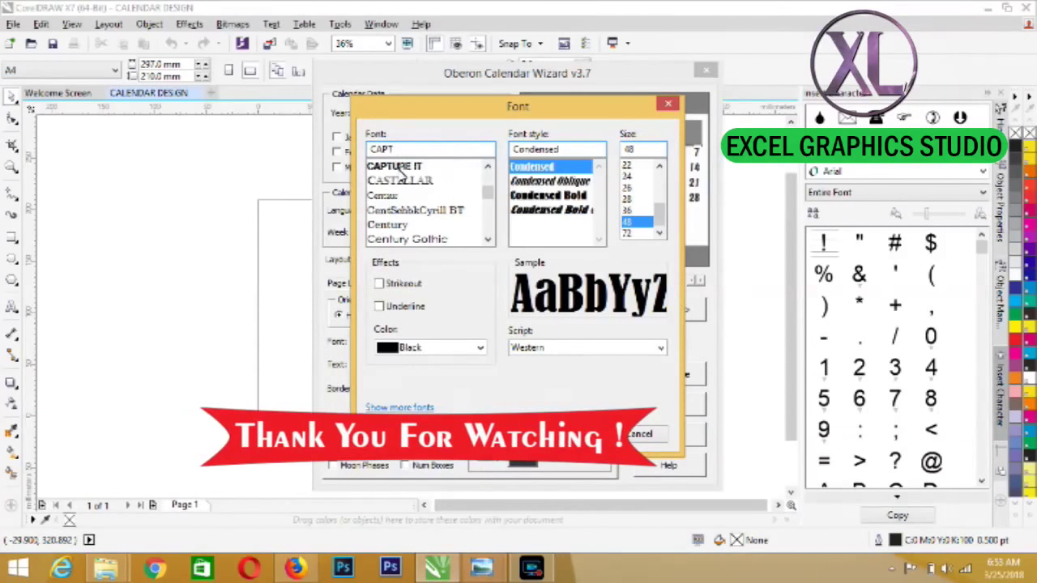
pyautogui.click(397, 166)
pyautogui.press('Return')
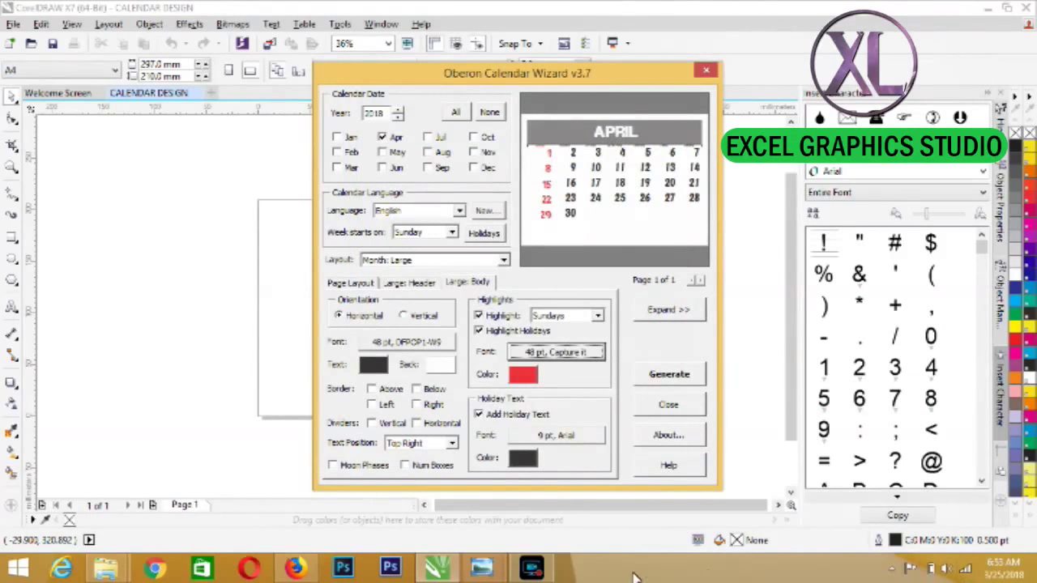
pyautogui.click(532, 567)
# - Set the holiday text font to 48 pt Capture it
pyautogui.click(531, 567)
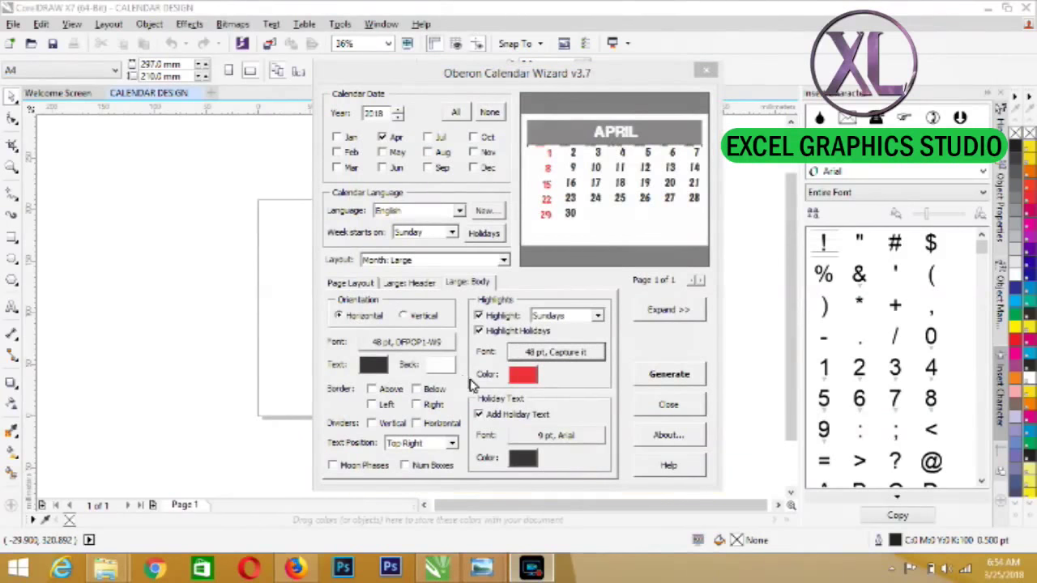
pyautogui.click(569, 438)
pyautogui.click(658, 234)
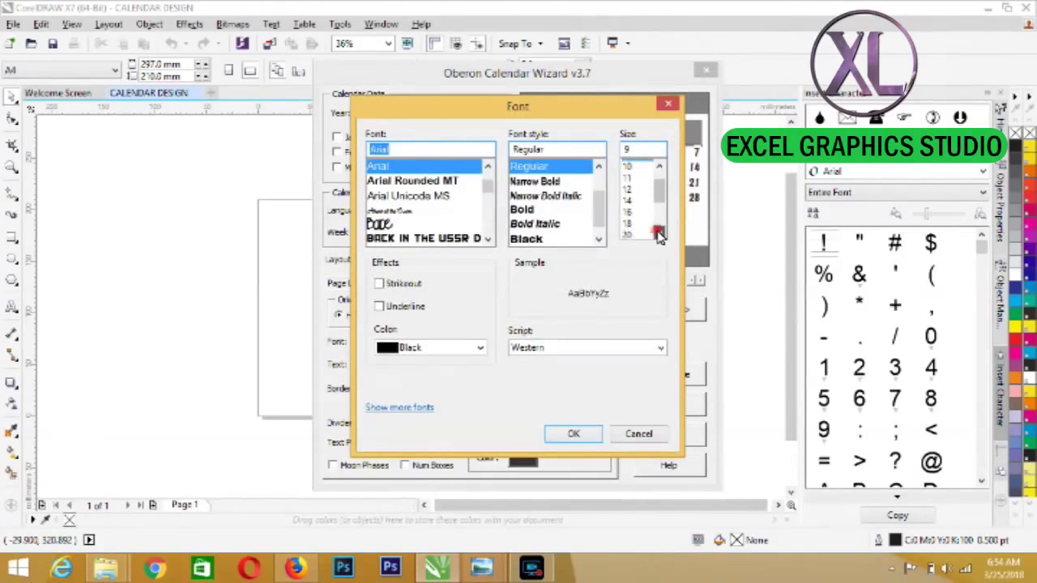
pyautogui.click(628, 221)
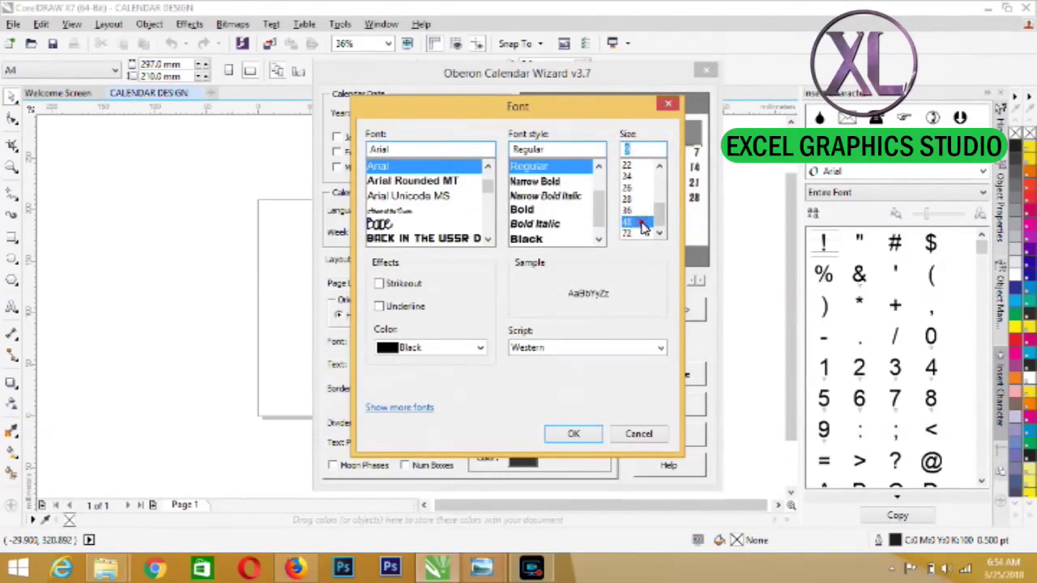
pyautogui.click(485, 170)
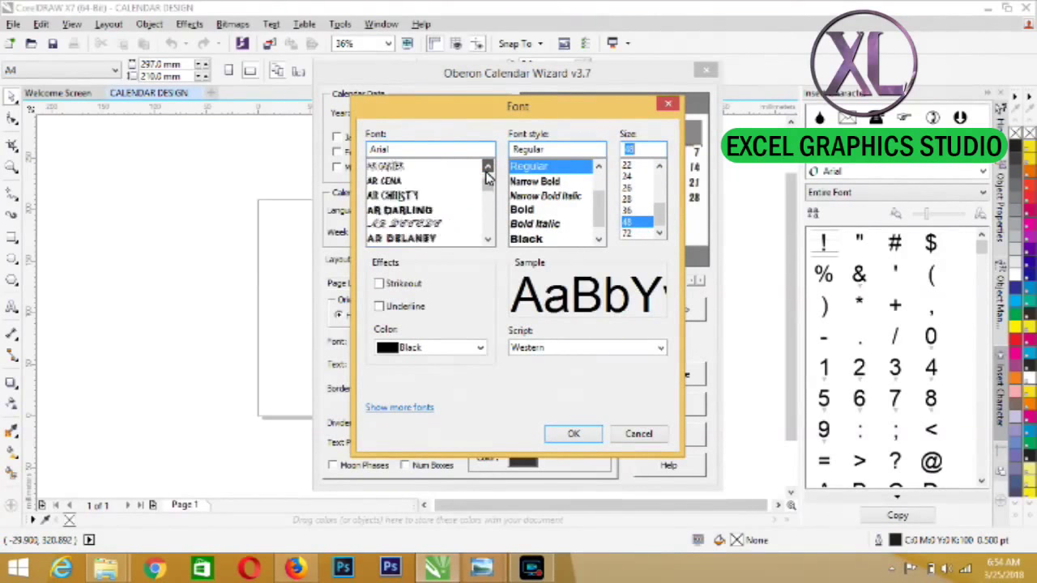
pyautogui.click(487, 170)
pyautogui.click(441, 152)
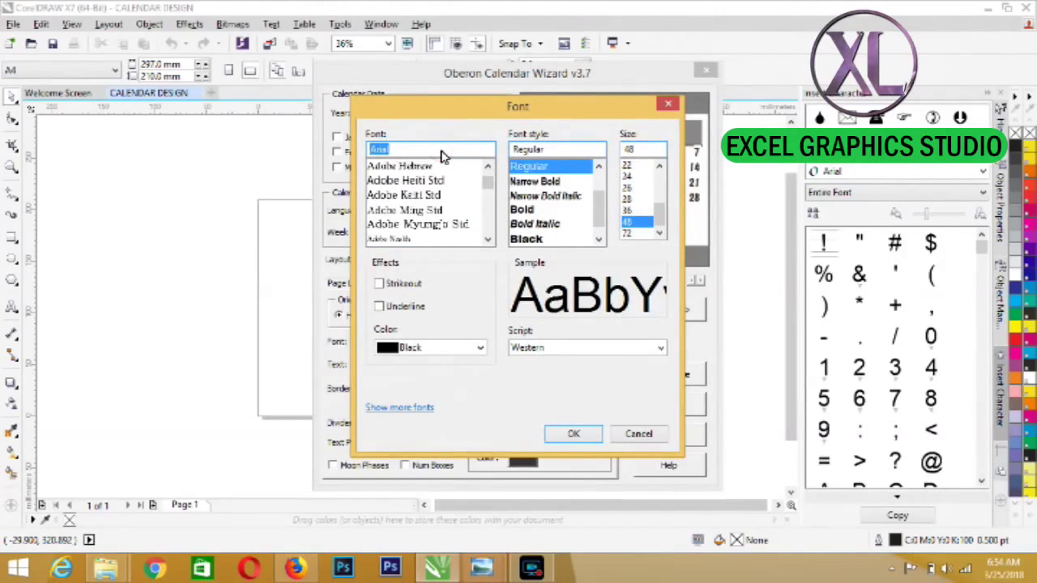
pyautogui.write('CAP')
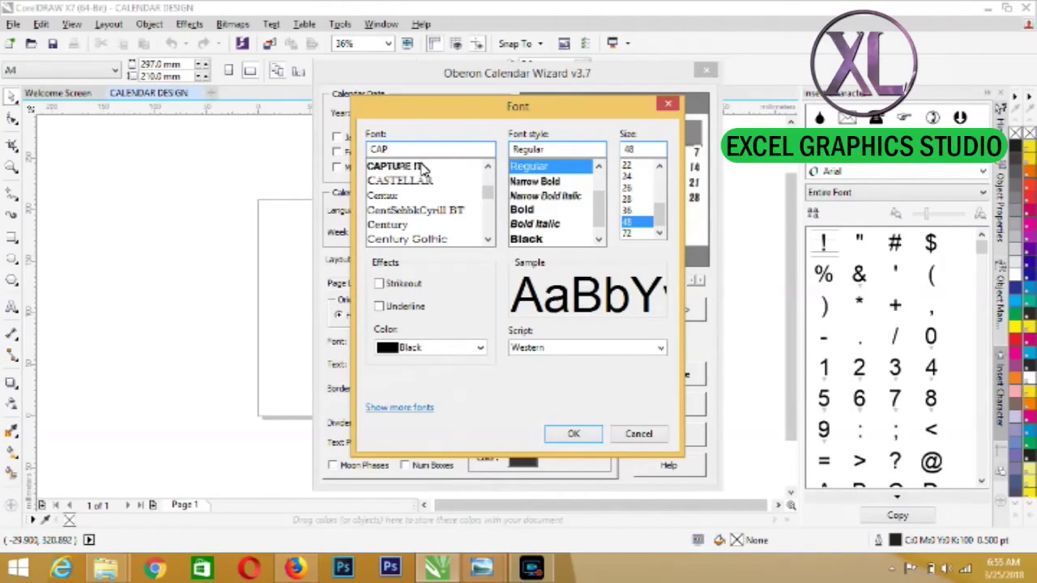
pyautogui.click(421, 166)
pyautogui.click(576, 435)
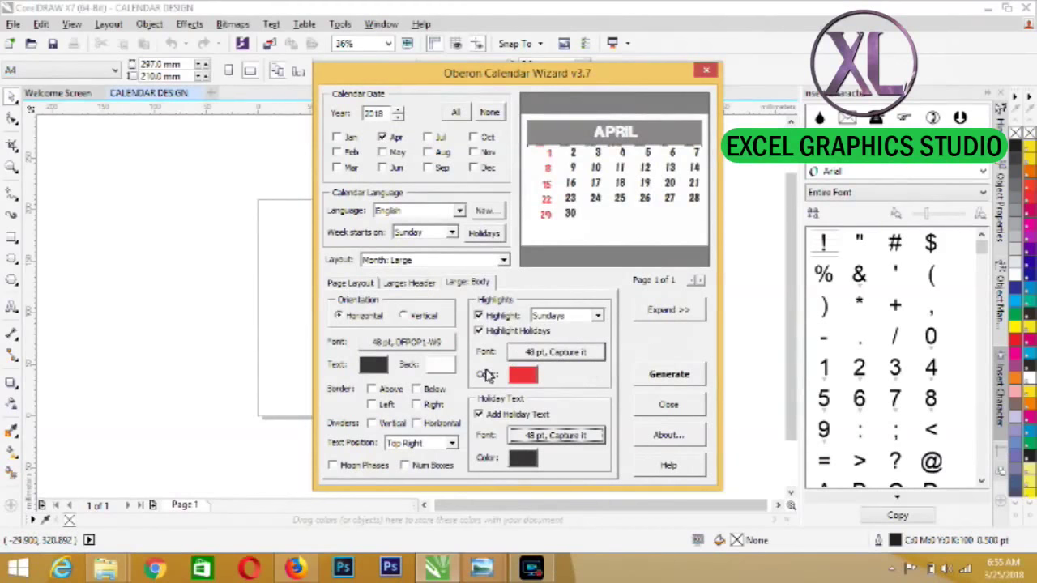
# - Centre the dates within their calendar cells
pyautogui.click(451, 443)
pyautogui.click(435, 499)
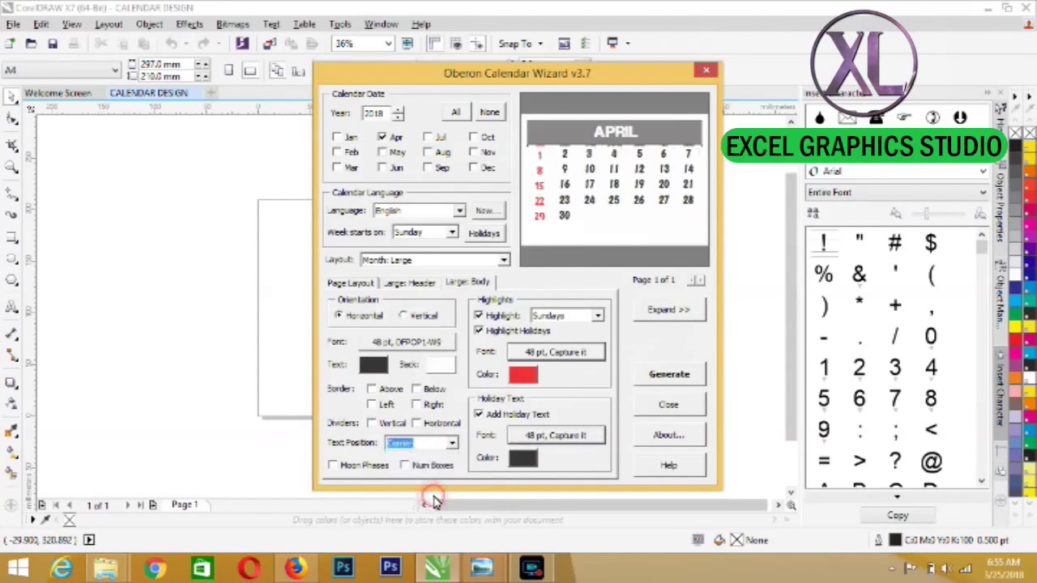
pyautogui.click(427, 287)
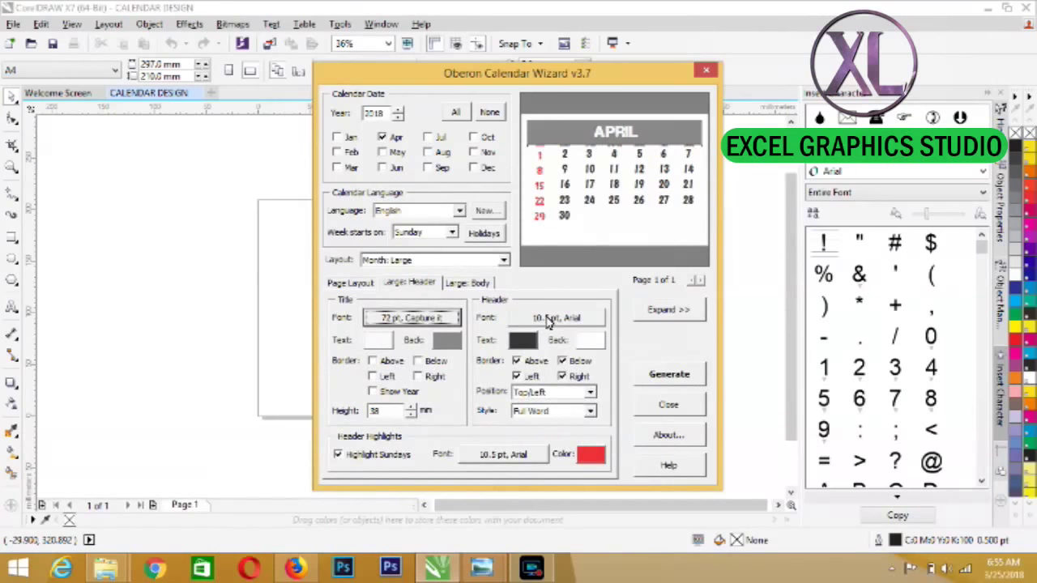
# - Set the weekday header font size to 48
pyautogui.click(548, 321)
pyautogui.moveTo(589, 118); pyautogui.dragTo(409, 146)
pyautogui.click(478, 263)
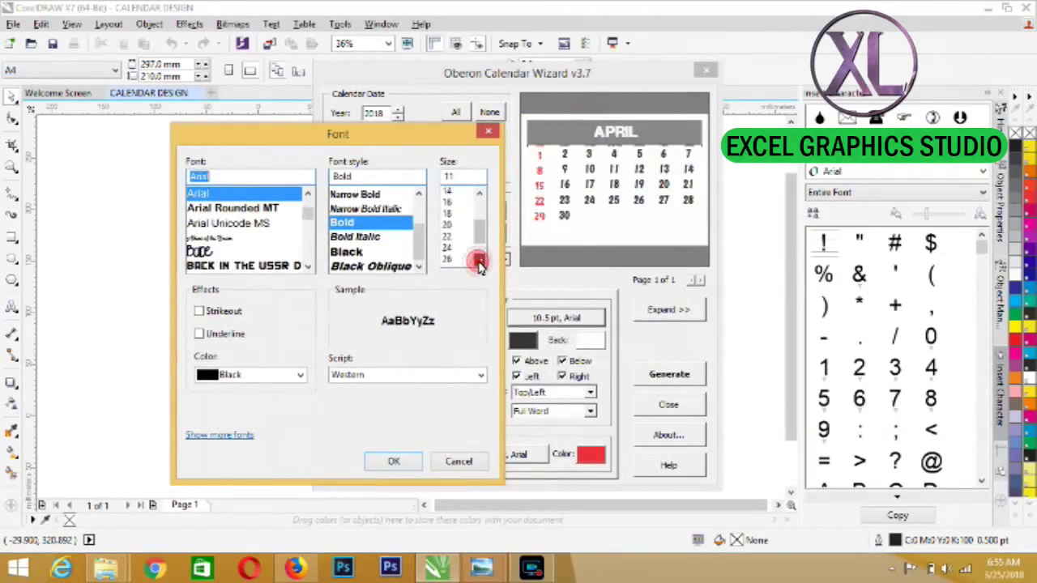
pyautogui.click(450, 251)
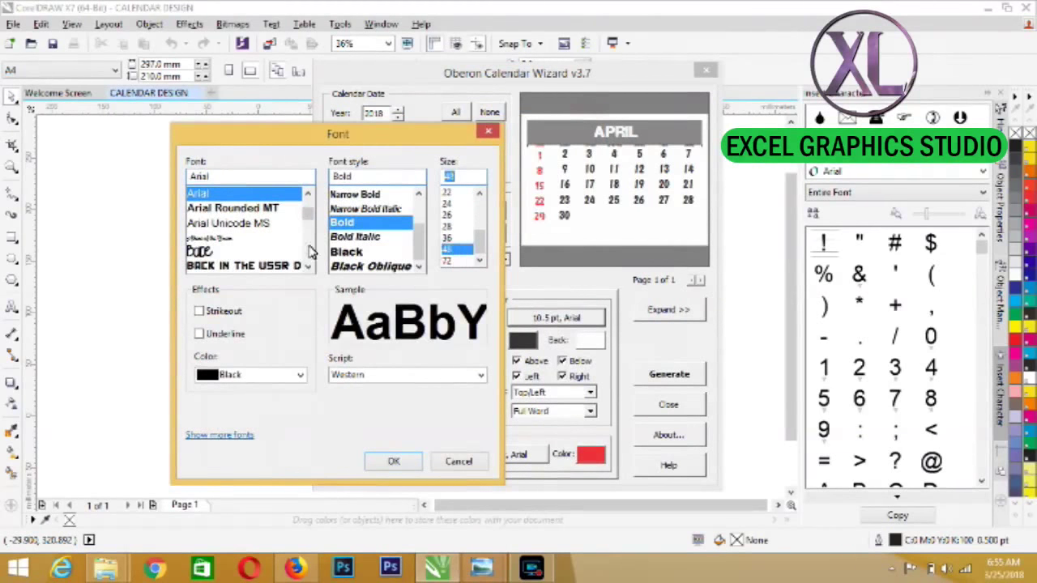
pyautogui.scroll(1, 308, 203)
pyautogui.scroll(1, 310, 201)
pyautogui.scroll(1, 308, 200)
pyautogui.scroll(1, 309, 201)
pyautogui.scroll(1, 309, 200)
pyautogui.scroll(1, 308, 201)
pyautogui.click(309, 199)
pyautogui.write('0')
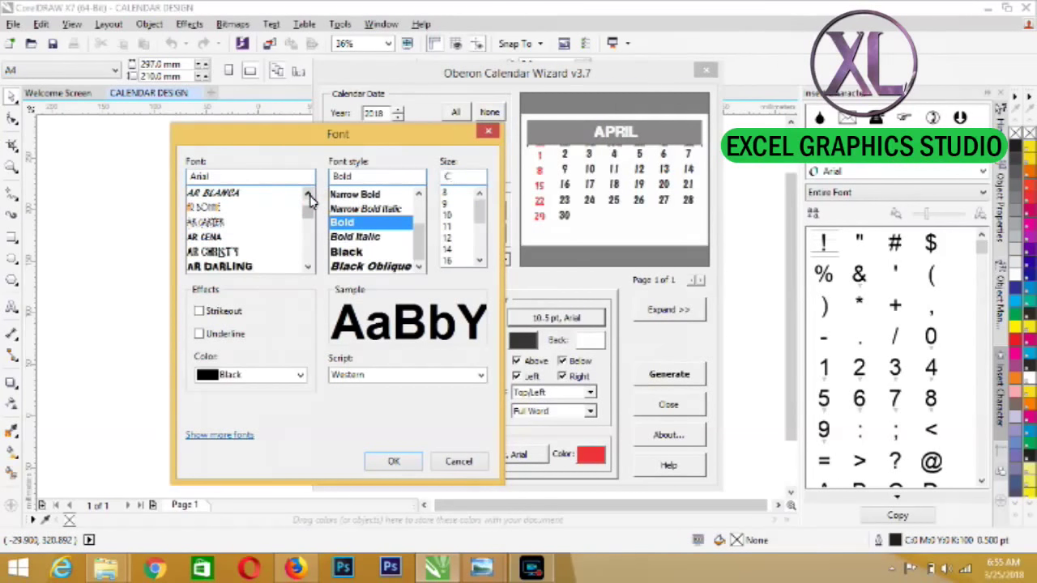
pyautogui.click(478, 263)
pyautogui.click(479, 263)
pyautogui.click(478, 263)
pyautogui.click(453, 249)
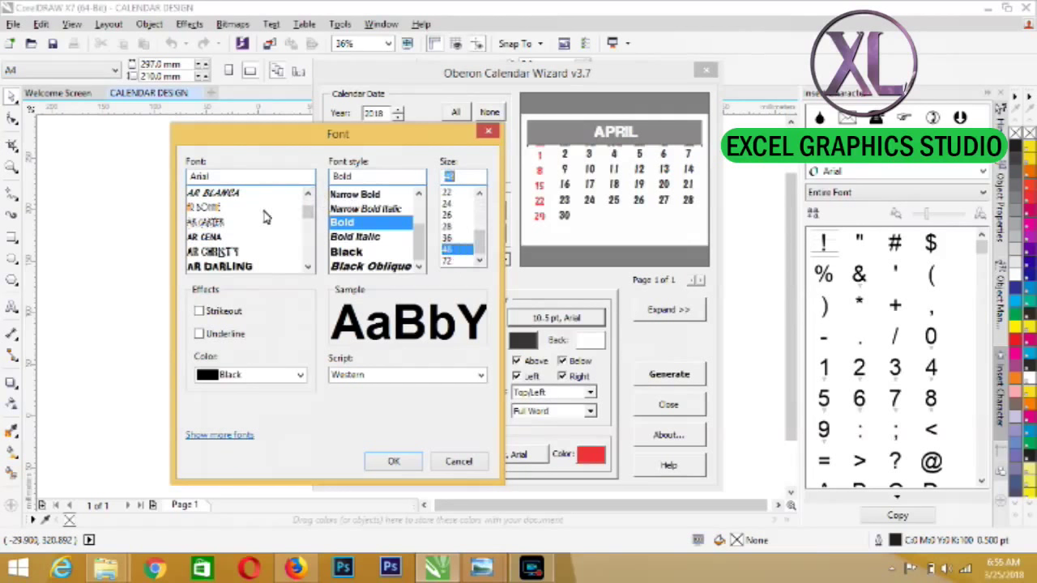
# - Change the weekday header font to Capture it
pyautogui.doubleClick(244, 177)
pyautogui.write('CA')
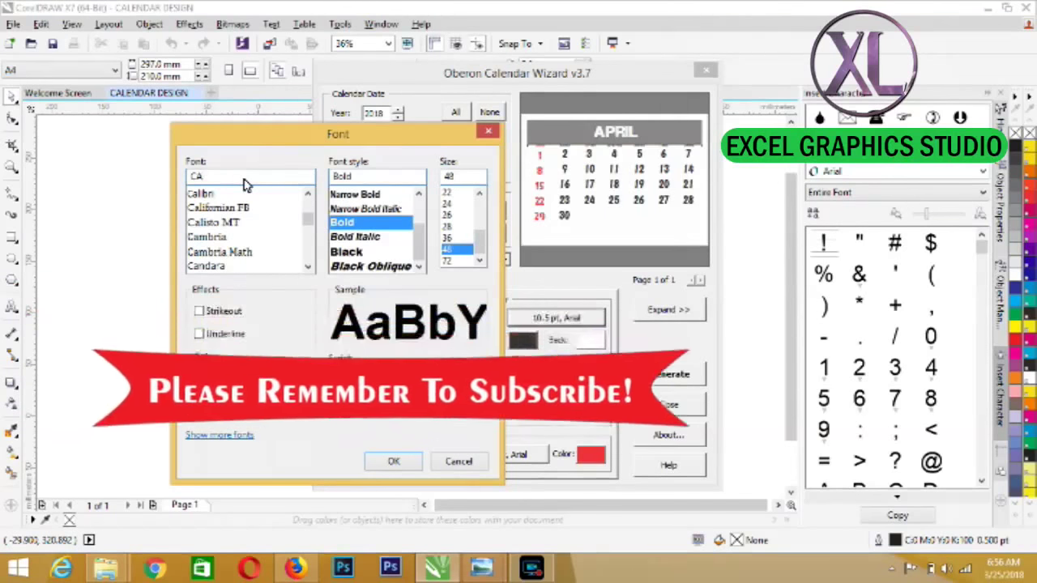
pyautogui.write('P')
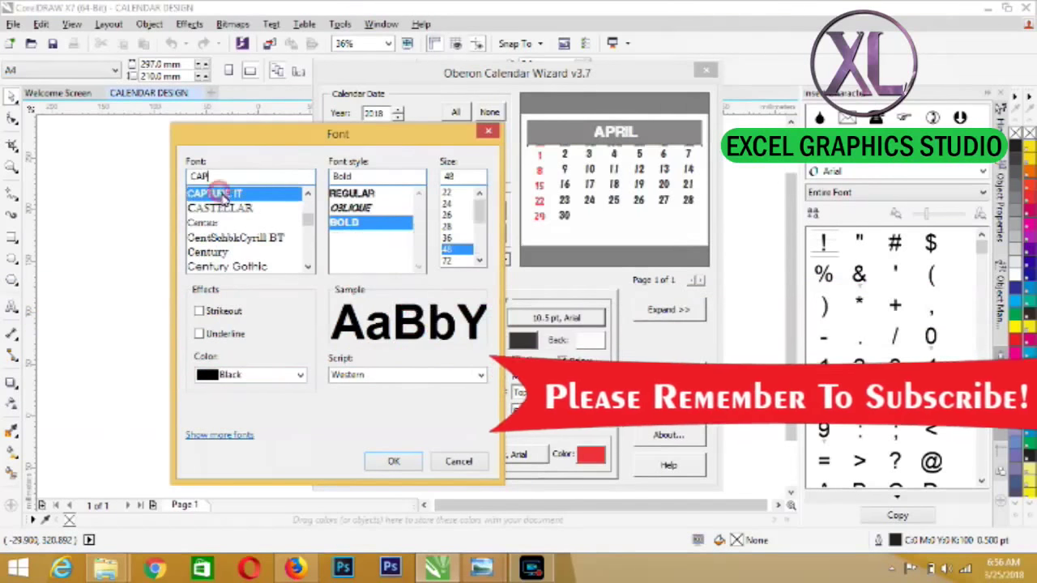
pyautogui.click(217, 192)
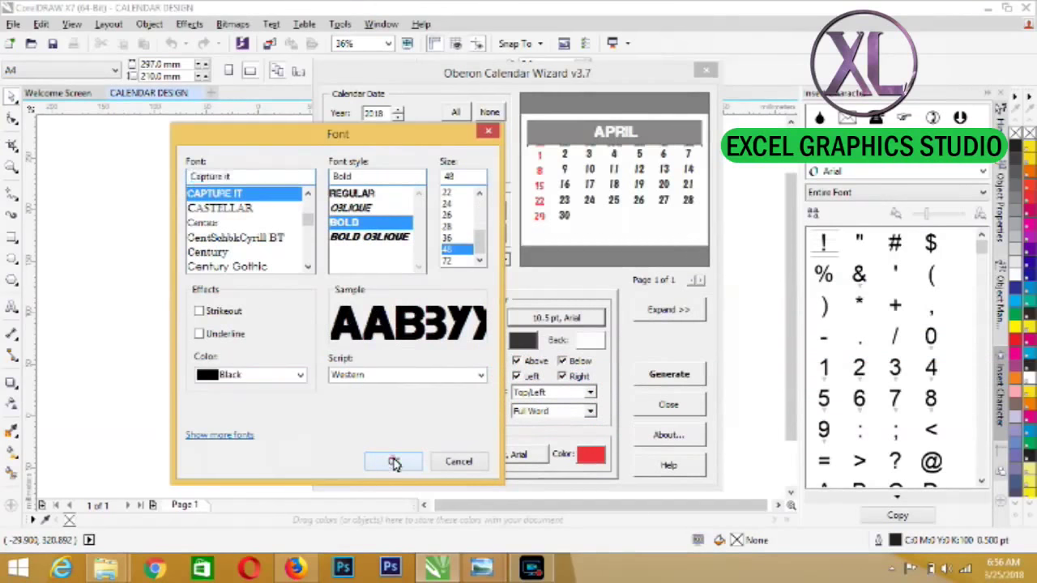
pyautogui.click(392, 462)
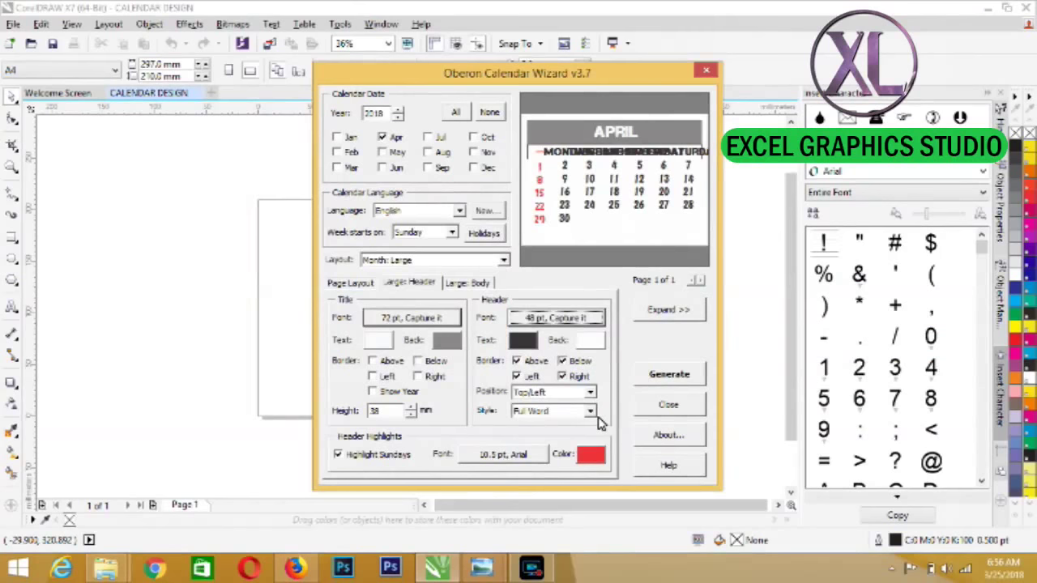
# - Use short day names like MON and TUE, and reduce the header font to 28 pt
pyautogui.click(590, 411)
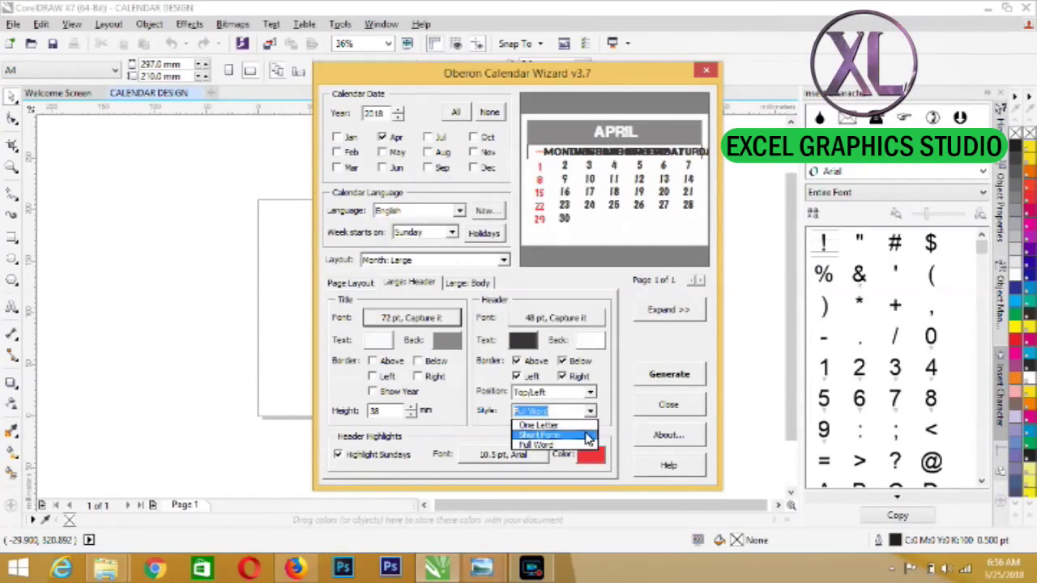
pyautogui.click(584, 435)
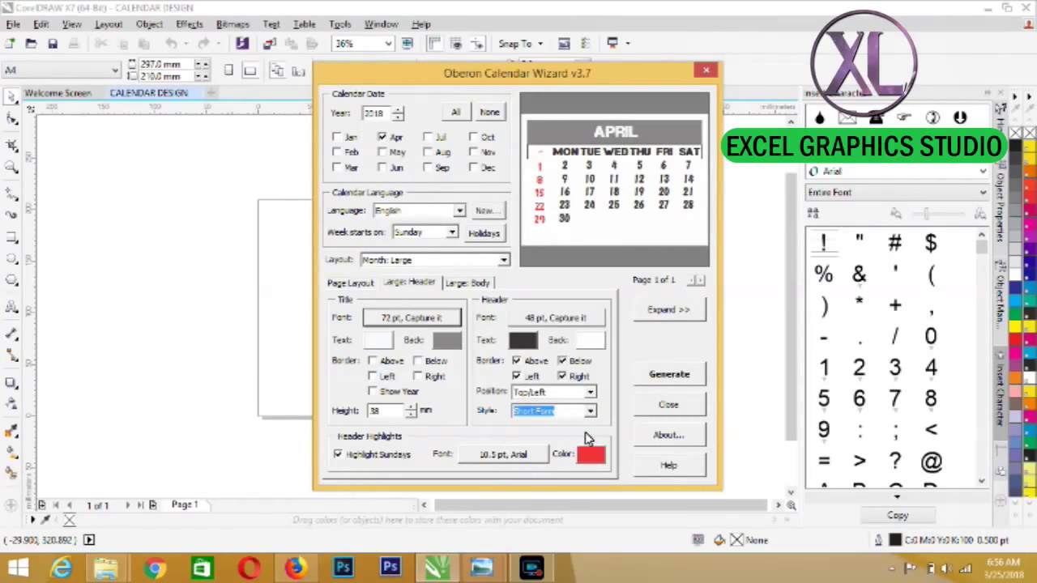
pyautogui.click(579, 322)
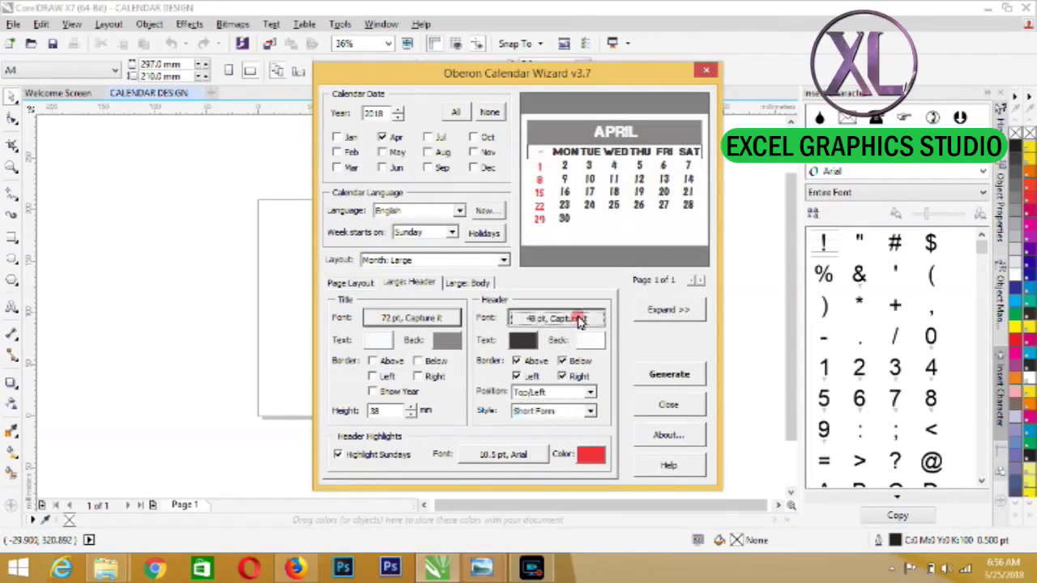
pyautogui.click(628, 198)
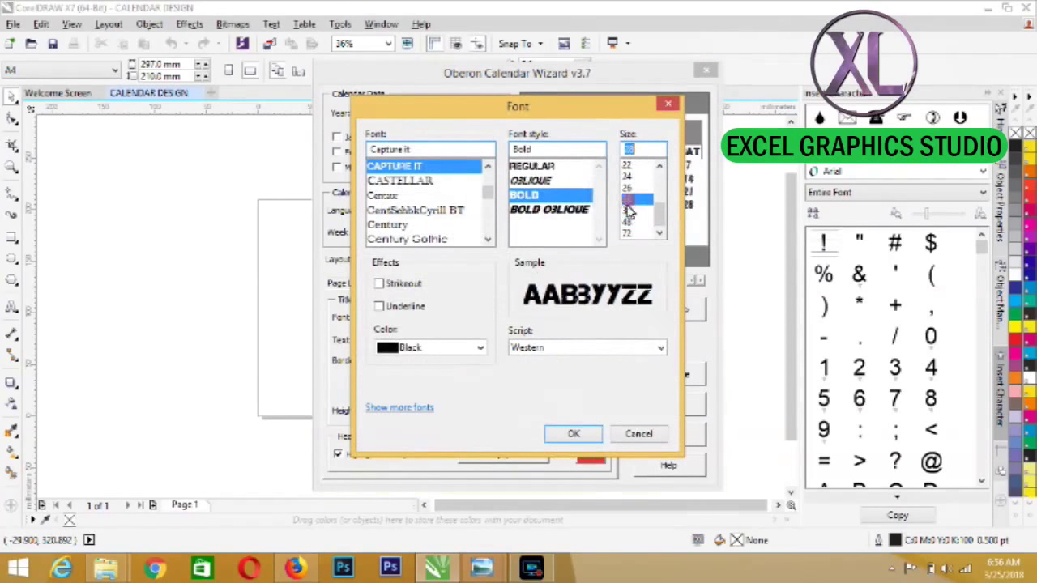
pyautogui.click(573, 433)
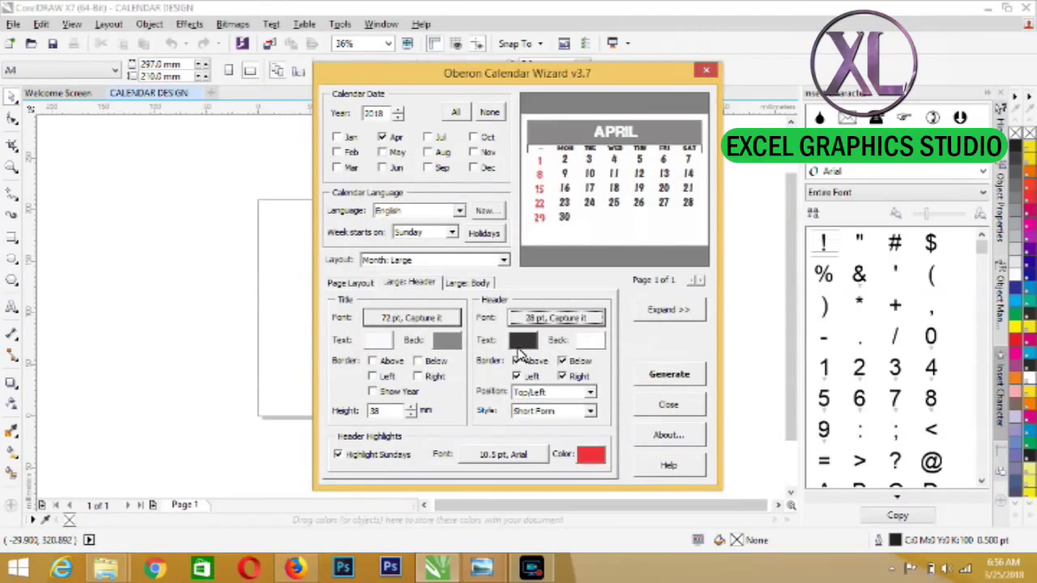
# - Make the weekday header text dark blue
pyautogui.click(521, 342)
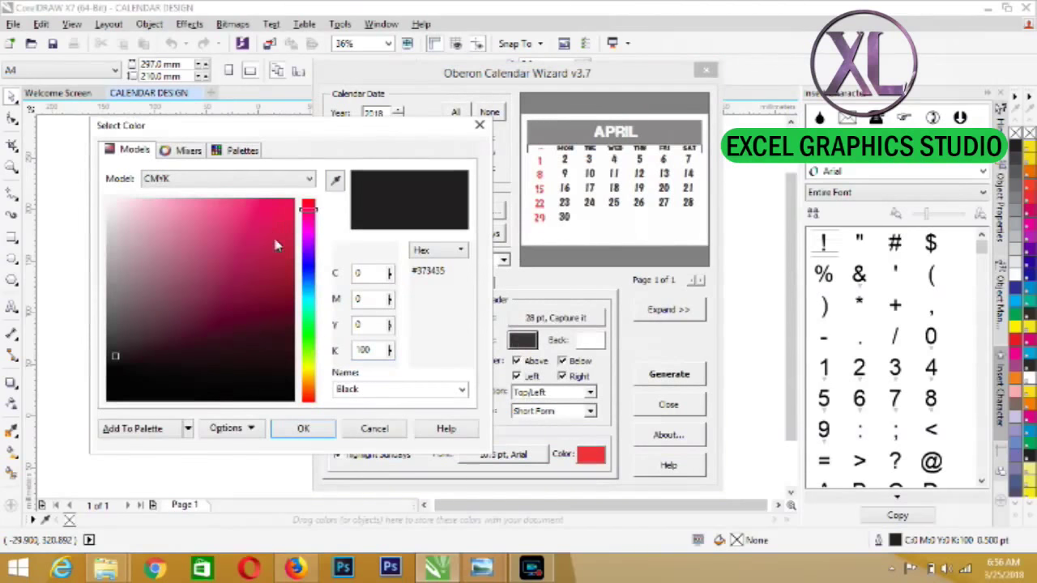
pyautogui.click(309, 276)
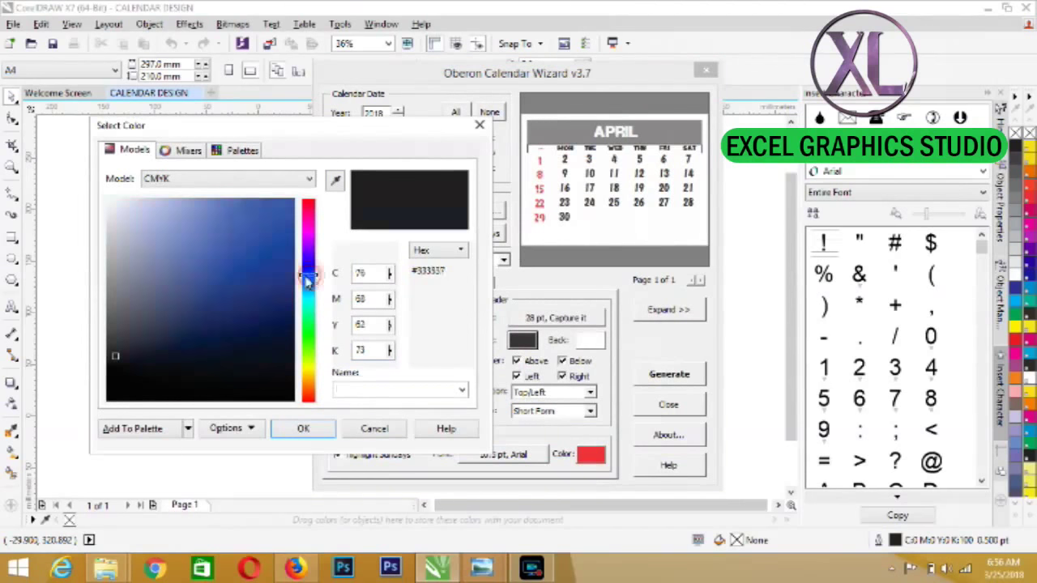
pyautogui.click(280, 250)
pyautogui.click(303, 428)
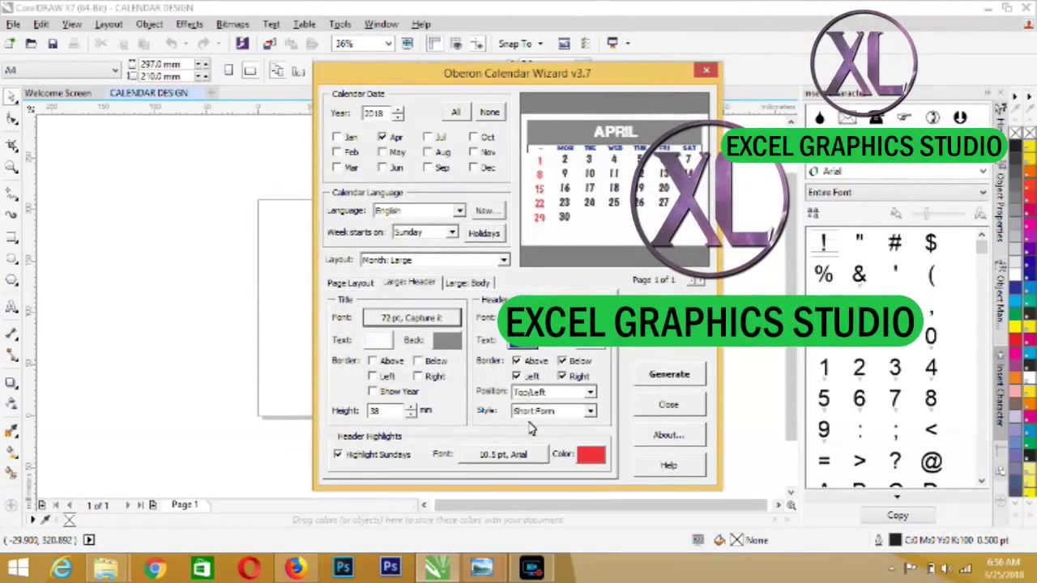
# - Set the Sunday header highlight font to 28 pt Capture it
pyautogui.click(522, 456)
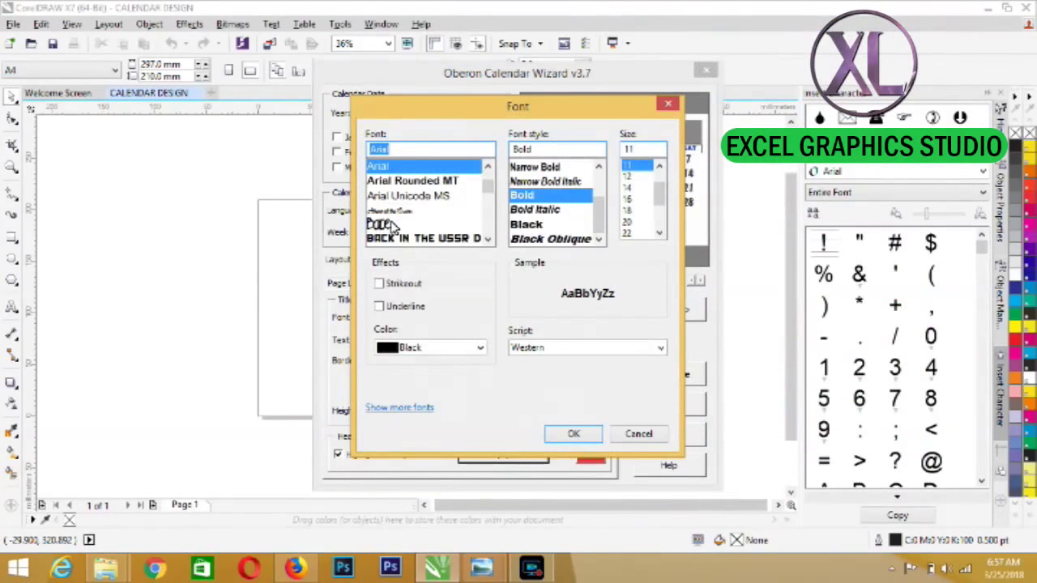
pyautogui.write('CAP')
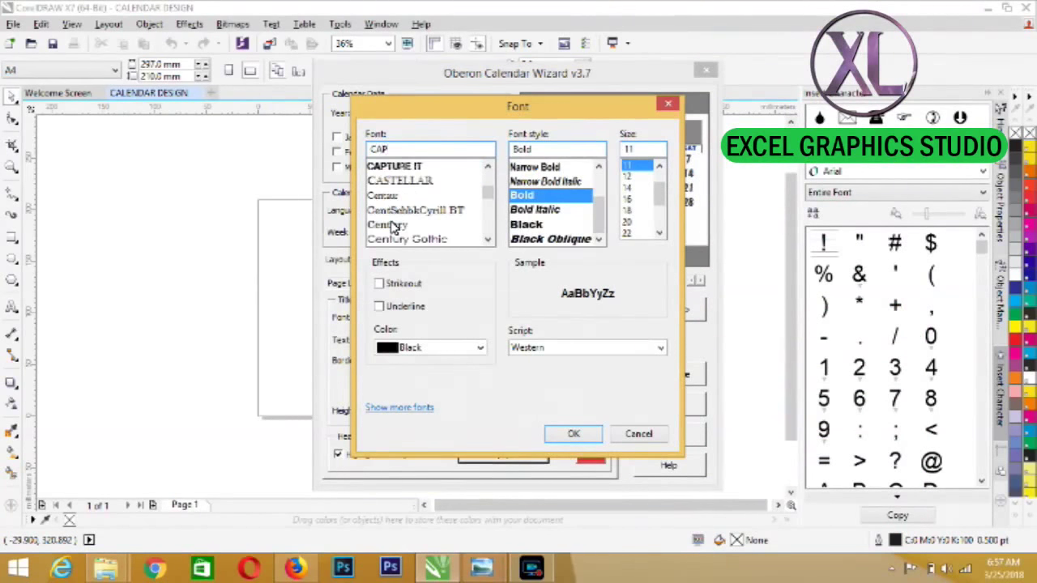
pyautogui.write('T')
pyautogui.click(657, 235)
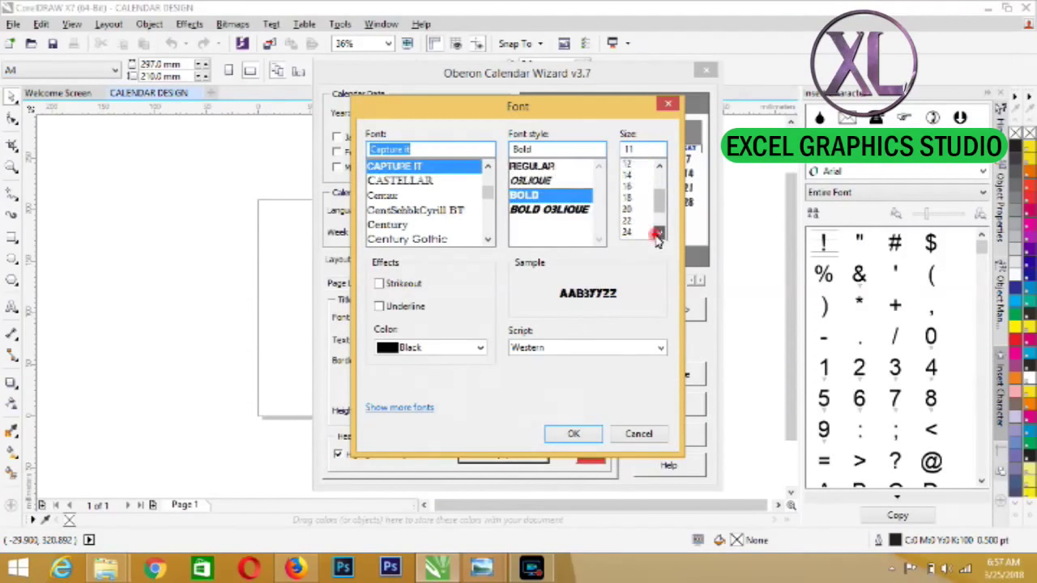
pyautogui.click(628, 222)
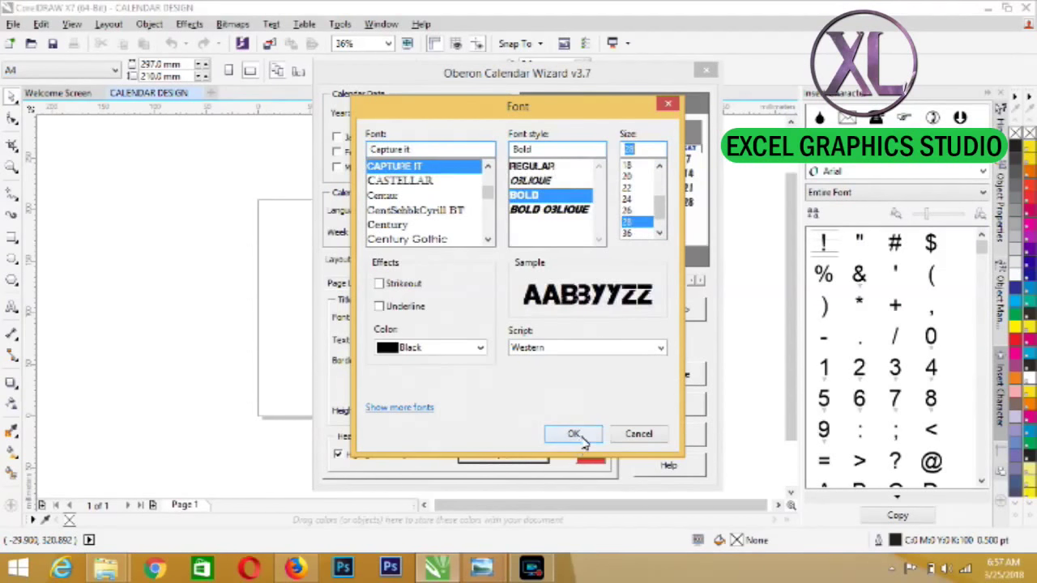
pyautogui.click(575, 435)
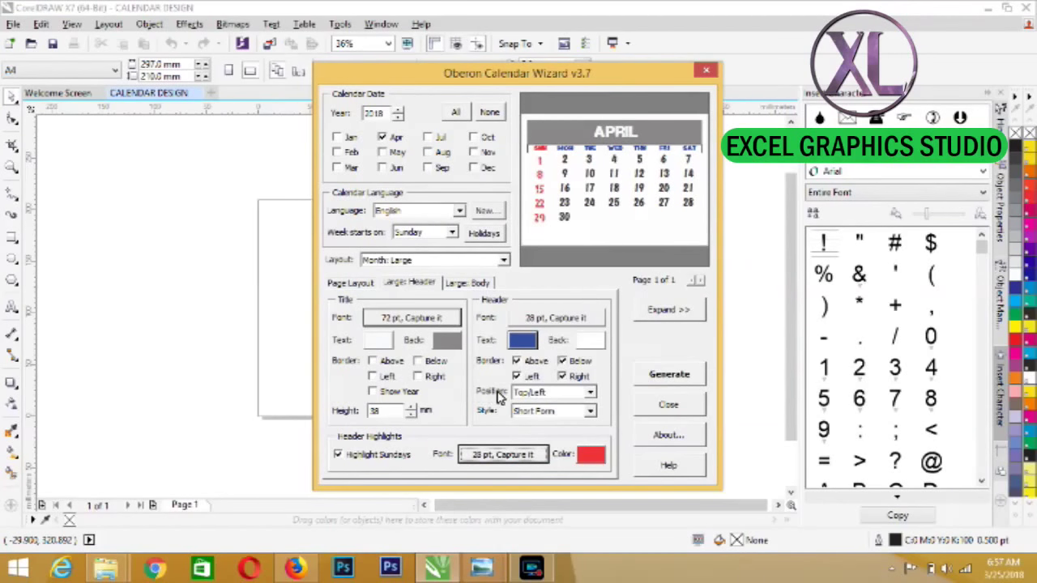
pyautogui.click(458, 284)
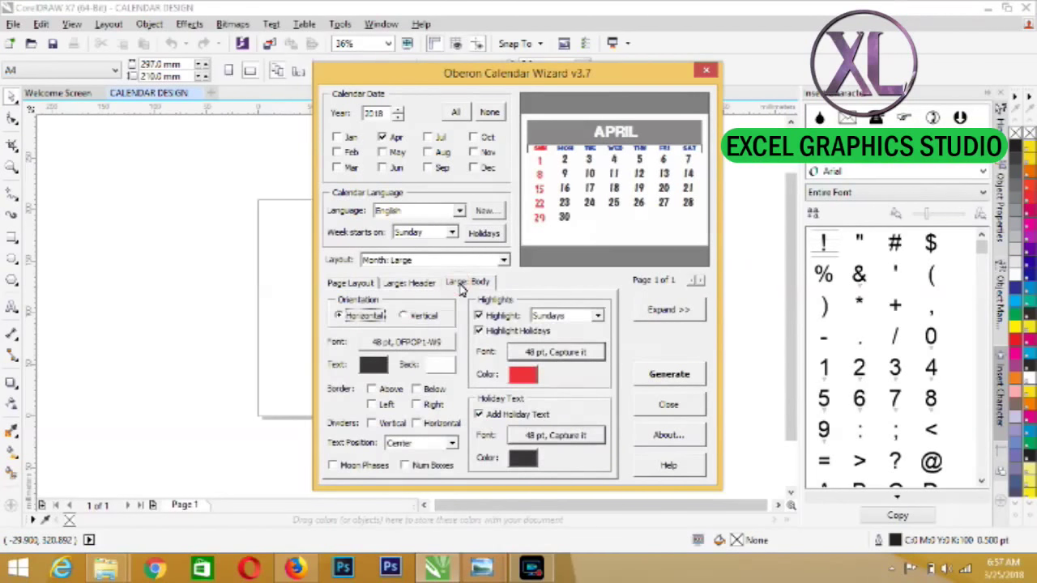
# - Fill the calendar body background with dusty pink (C24 M49 Y36 K0)
pyautogui.click(440, 366)
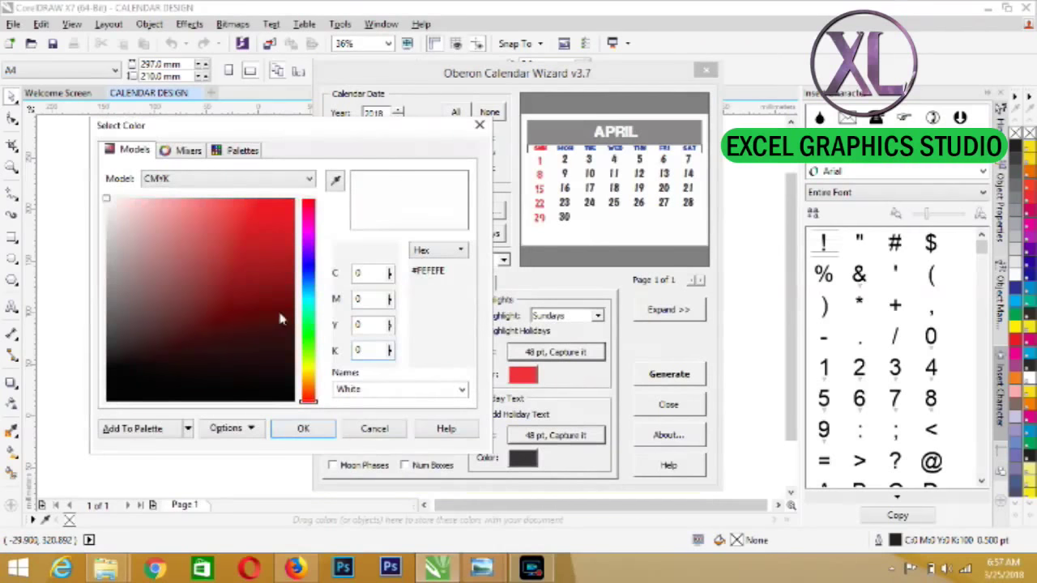
pyautogui.click(156, 245)
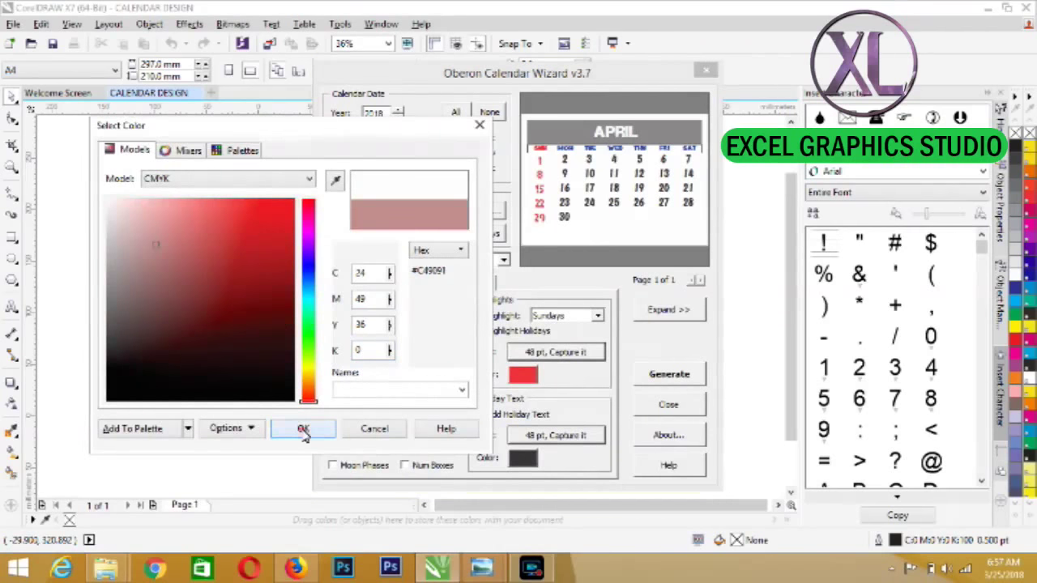
pyautogui.click(299, 428)
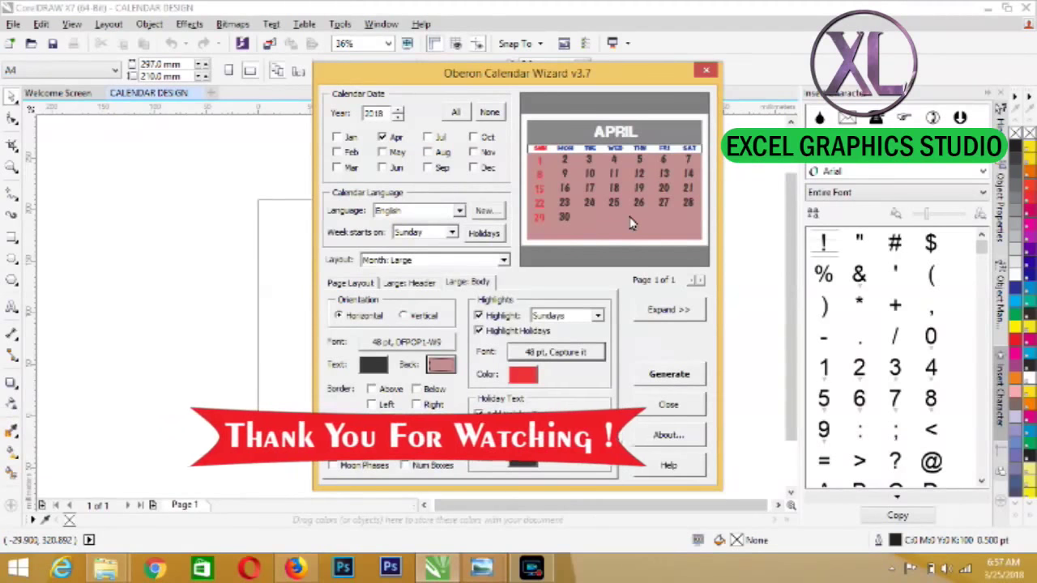
# - Generate the April 2018 calendar onto the page and close the wizard
pyautogui.click(690, 380)
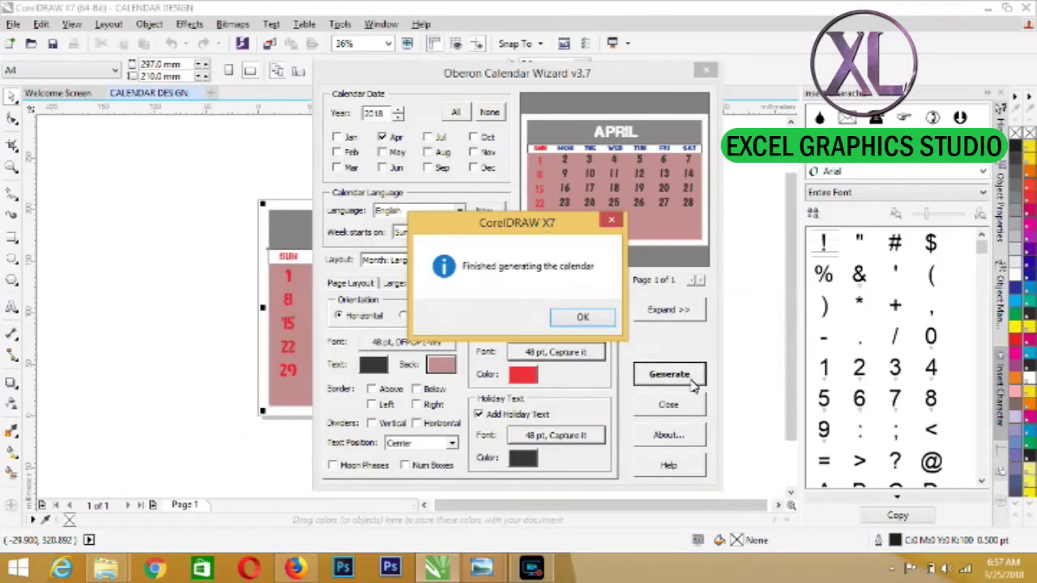
pyautogui.click(584, 316)
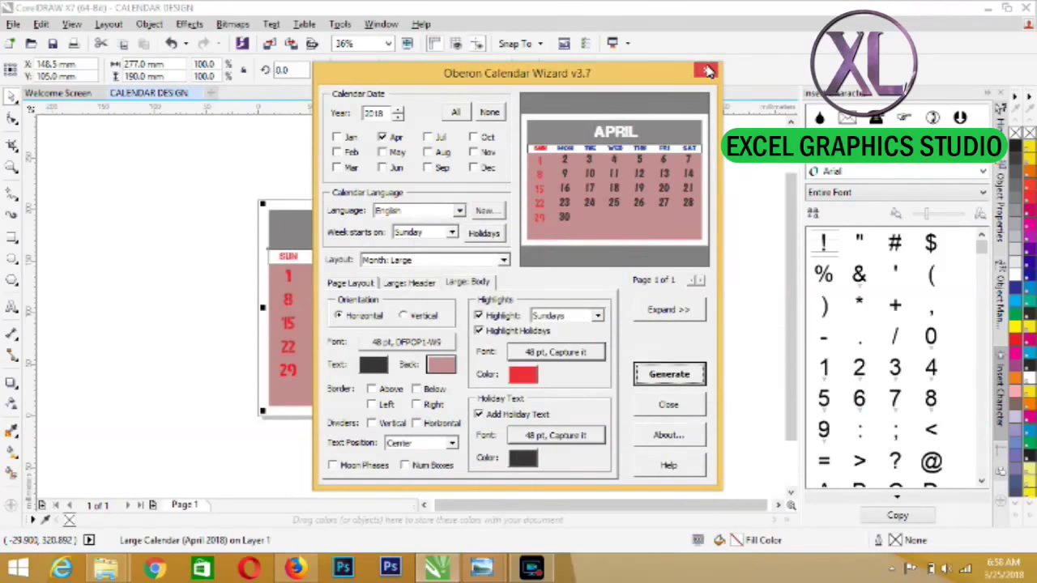
pyautogui.click(707, 71)
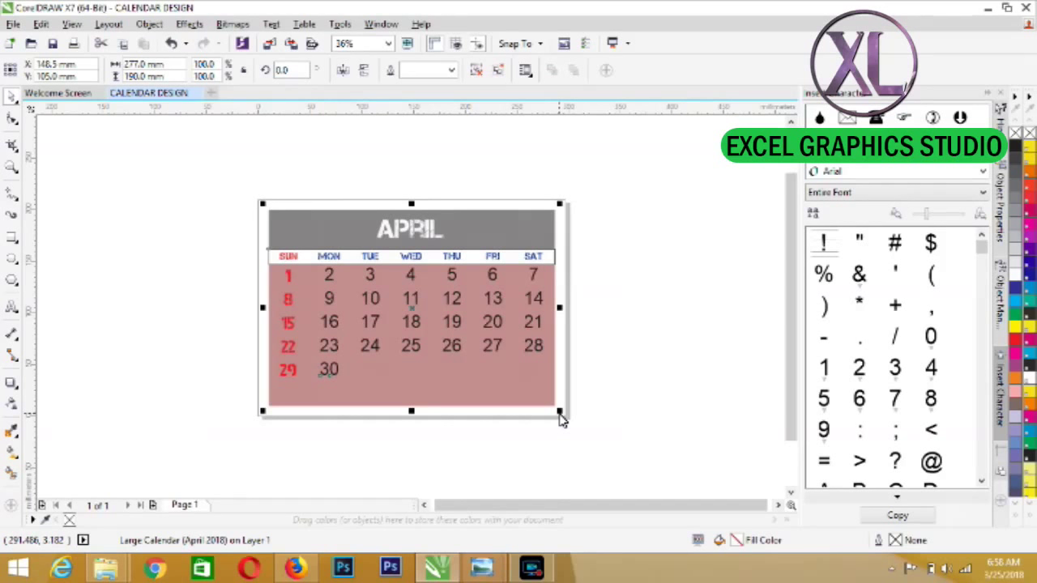
# - Shrink the calendar to about half size and move it to the page's left side
pyautogui.moveTo(560, 414); pyautogui.dragTo(487, 370)
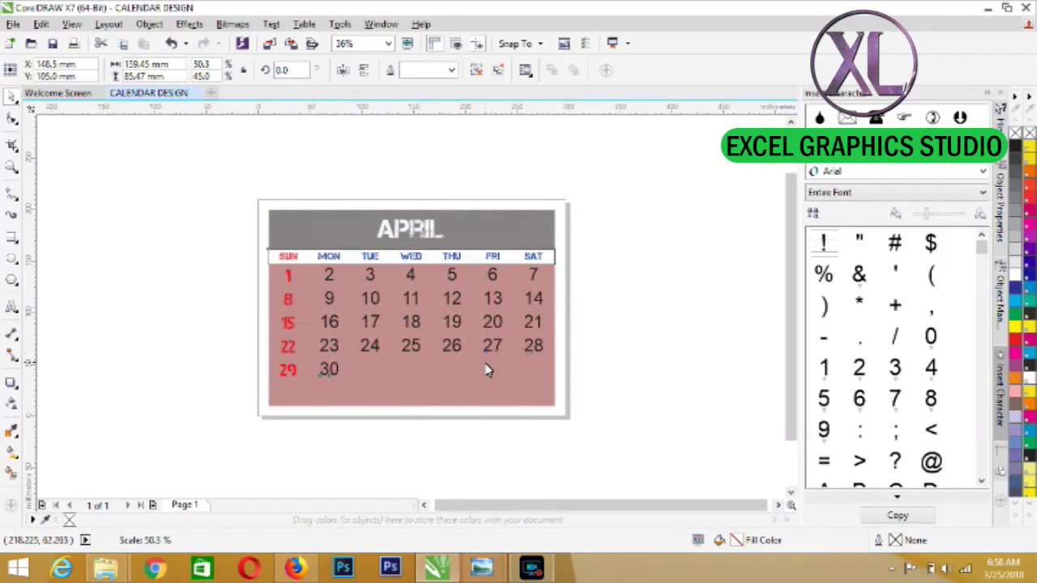
pyautogui.moveTo(487, 370); pyautogui.dragTo(483, 363)
pyautogui.moveTo(421, 312); pyautogui.dragTo(357, 312)
# - Add a page-sized rectangle filled with cyan blue behind the calendar
pyautogui.click(664, 296)
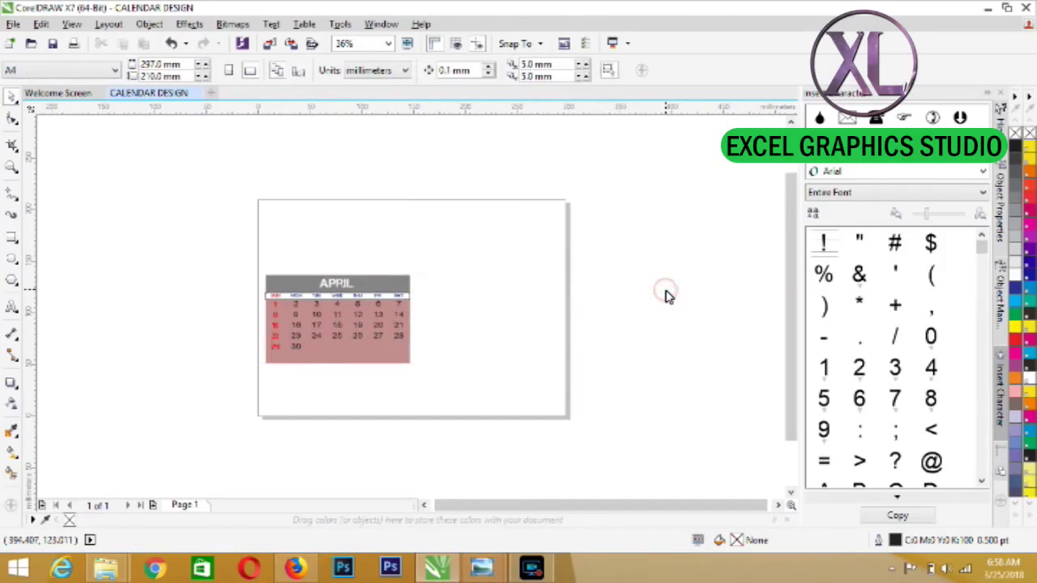
pyautogui.click(12, 237)
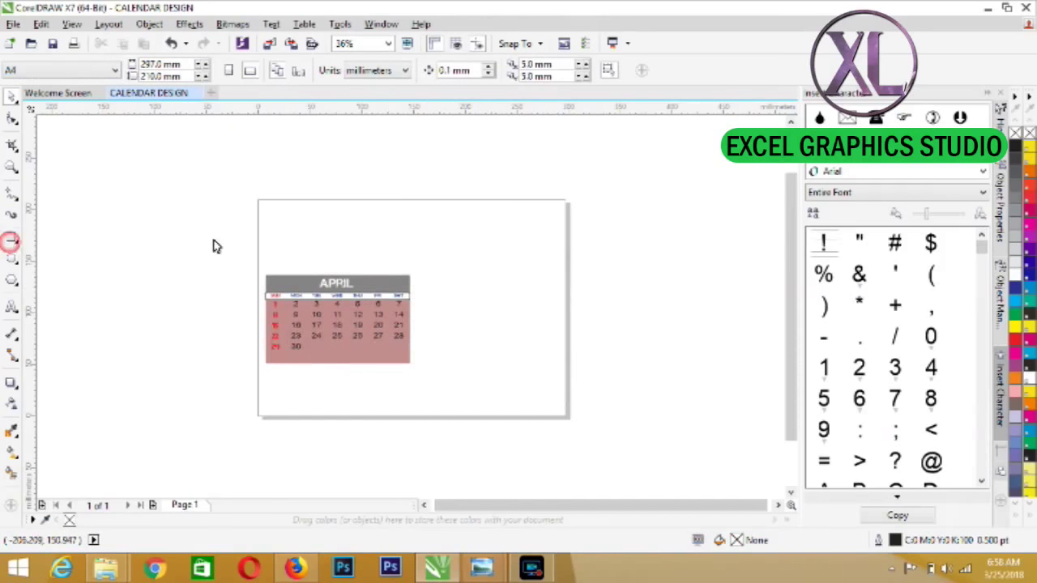
pyautogui.doubleClick(16, 238)
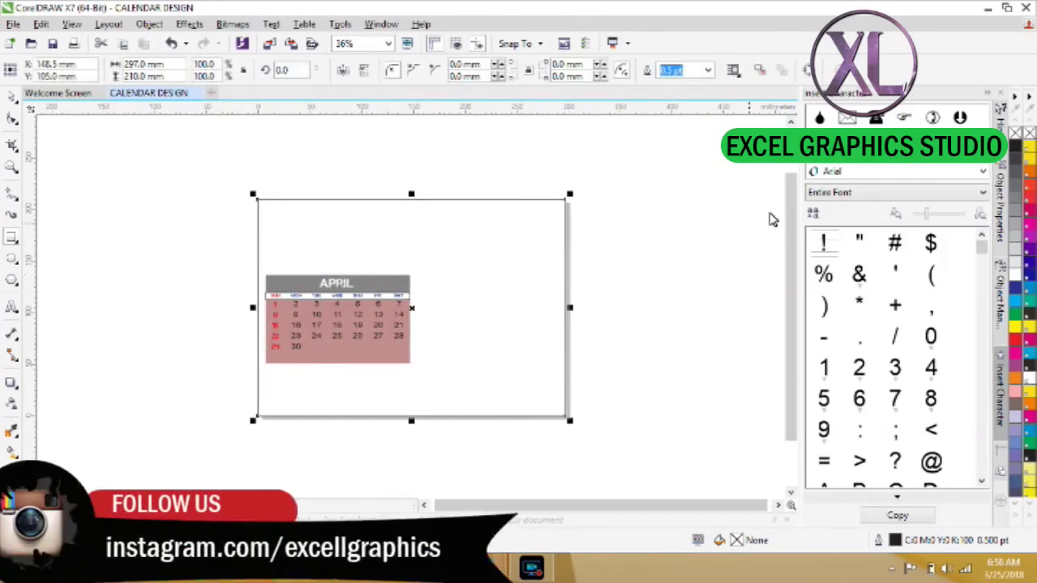
pyautogui.click(1015, 302)
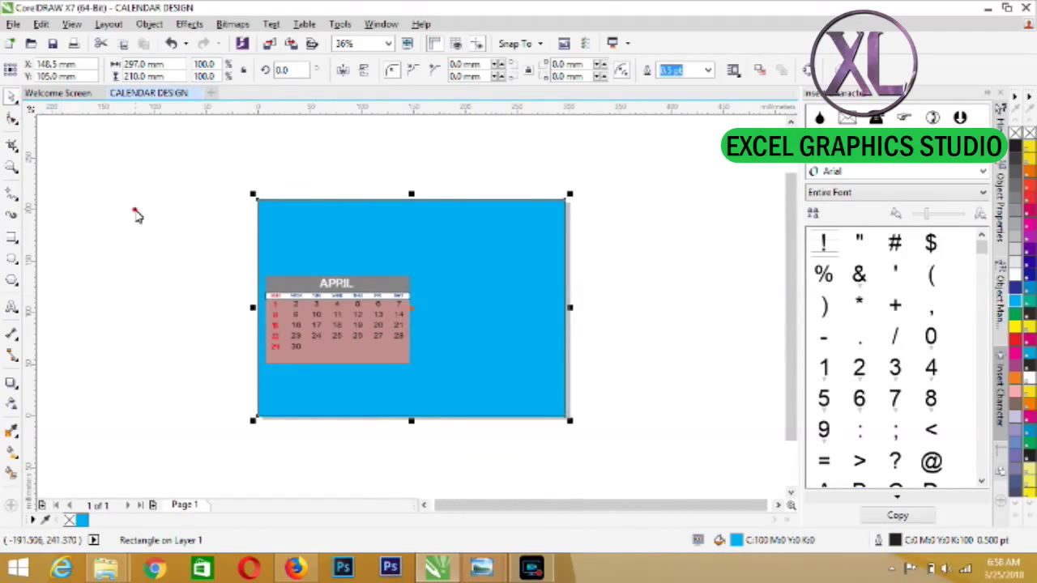
pyautogui.click(135, 213)
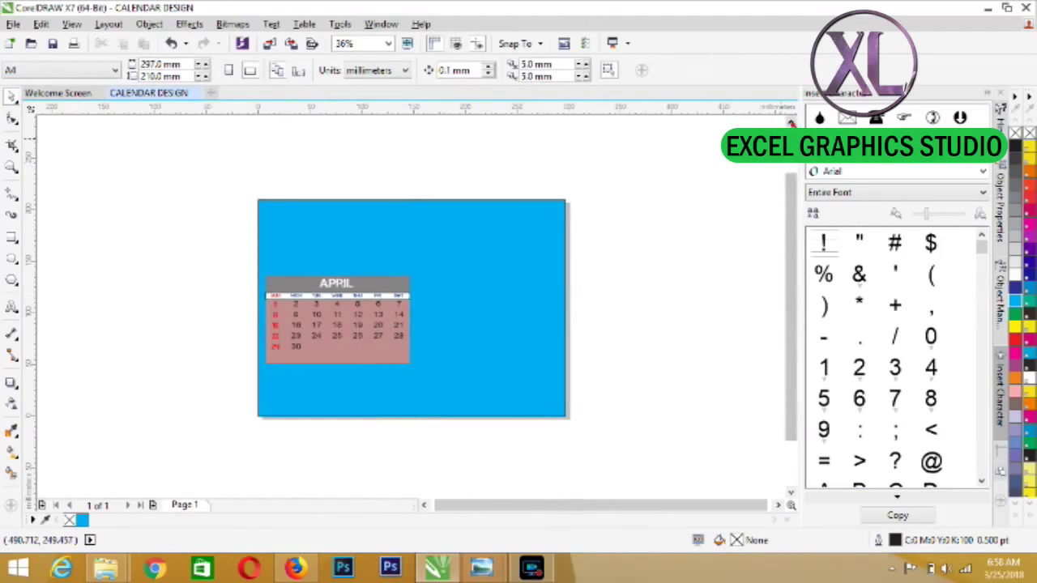
pyautogui.click(791, 121)
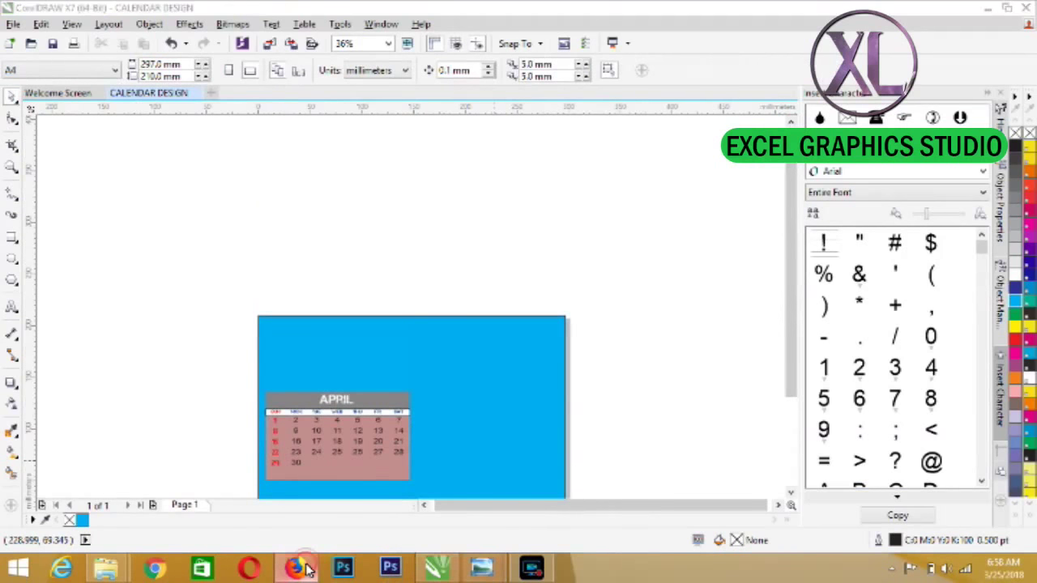
# - Load google.com in Firefox
pyautogui.click(296, 566)
pyautogui.write('ggoo')
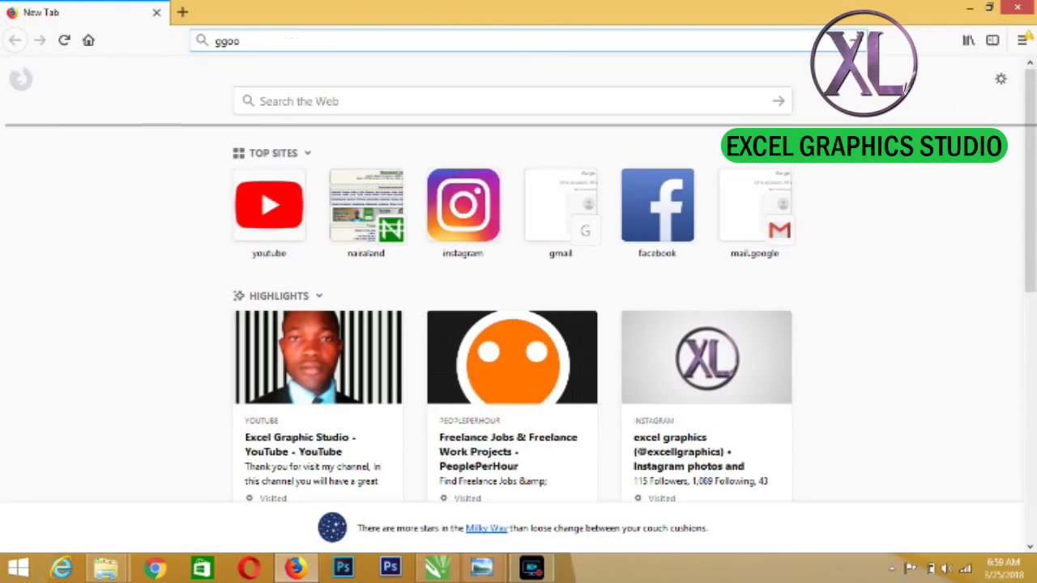
pyautogui.press('BackSpace')
pyautogui.press('BackSpace')
pyautogui.press('BackSpace')
pyautogui.write('oo')
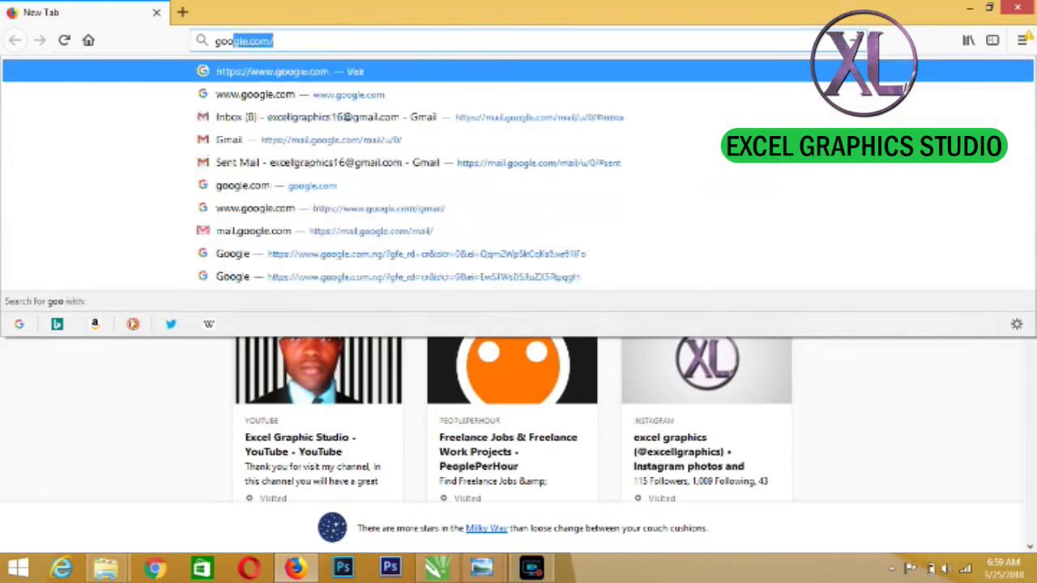
pyautogui.press('Return')
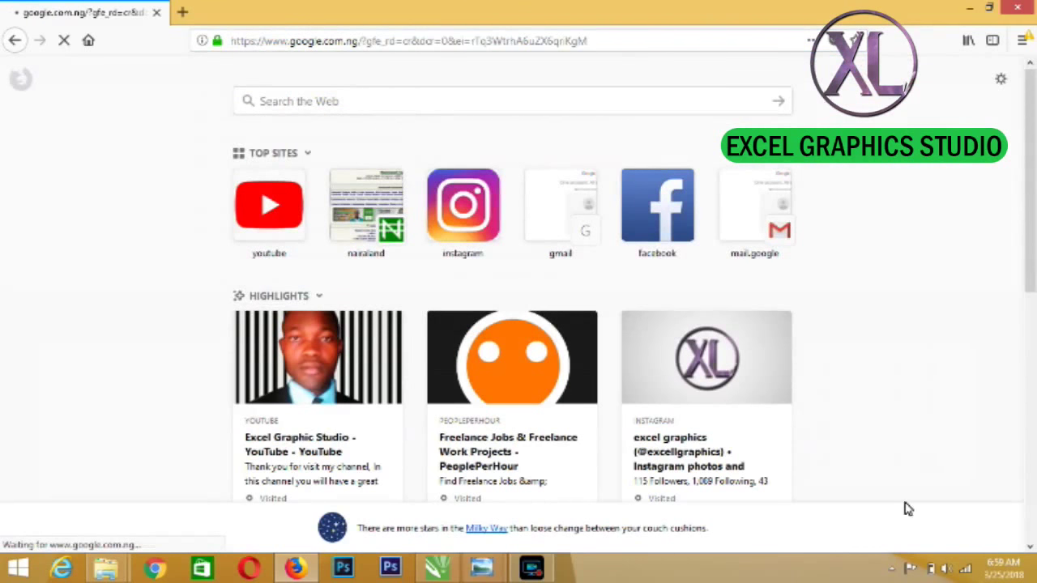
# - Search Google for 'bmw18 hd picture'
pyautogui.click(539, 570)
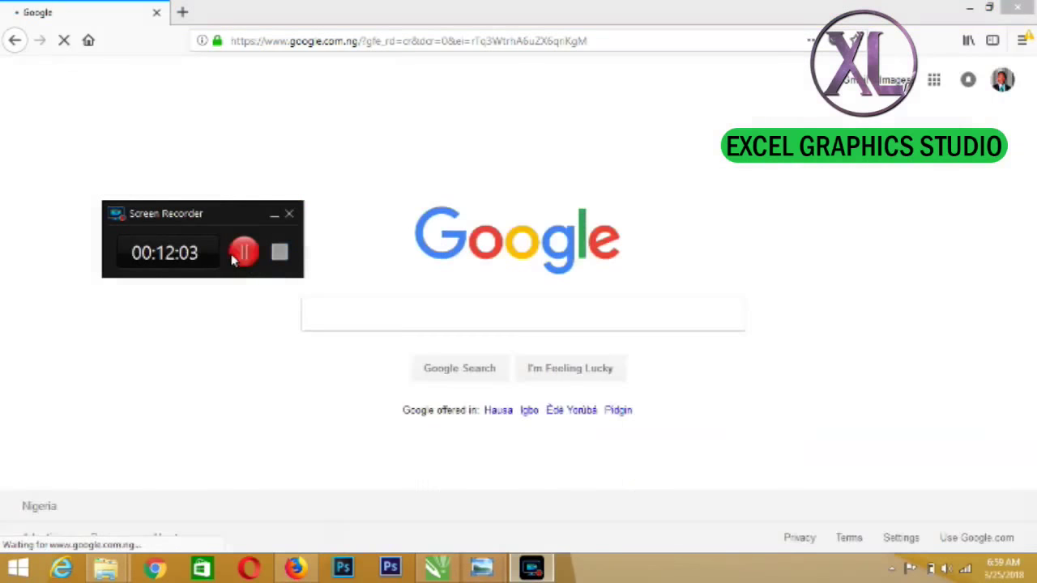
pyautogui.click(273, 216)
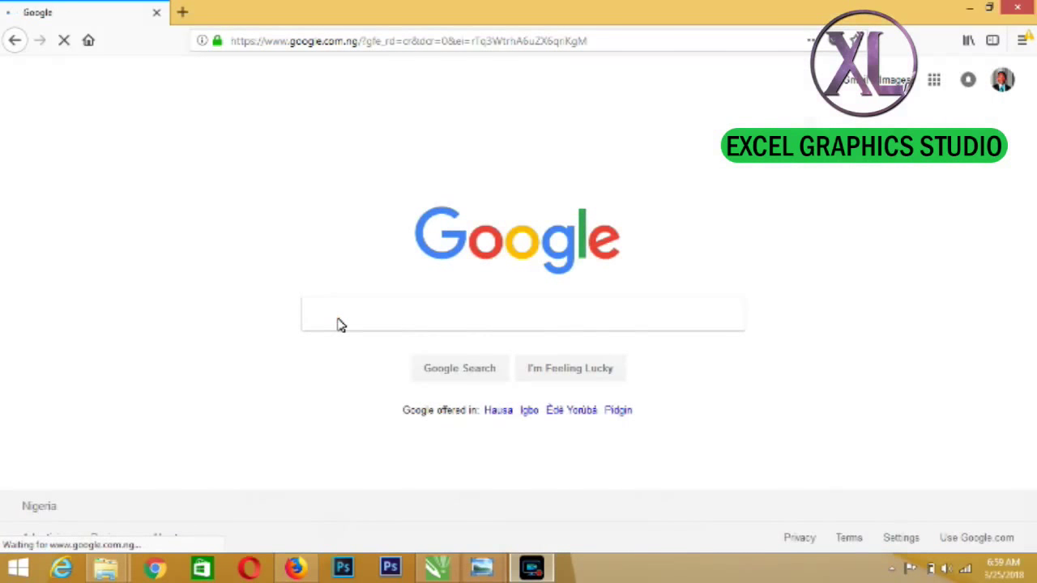
pyautogui.click(340, 324)
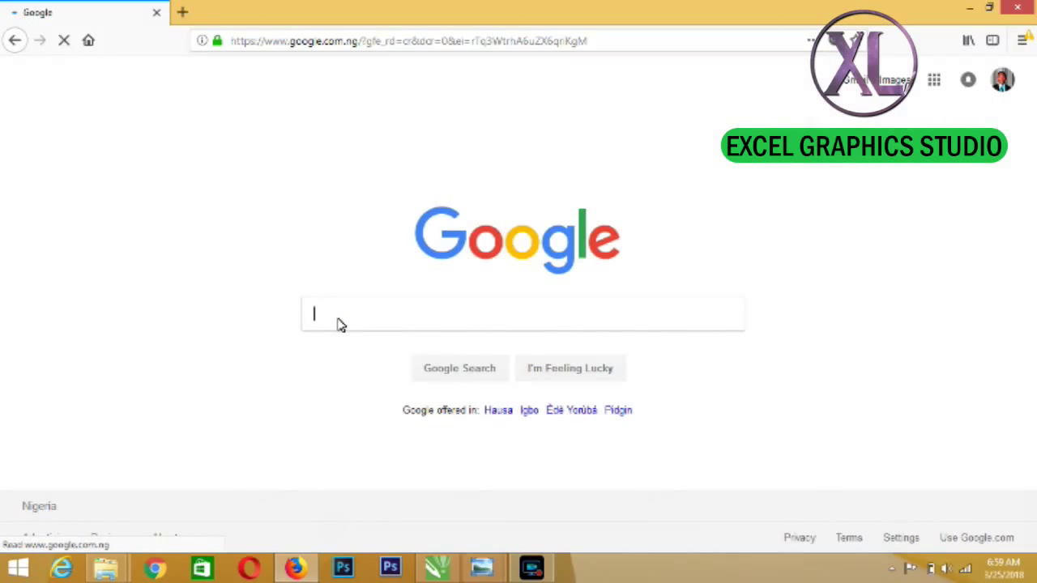
pyautogui.write('bmw')
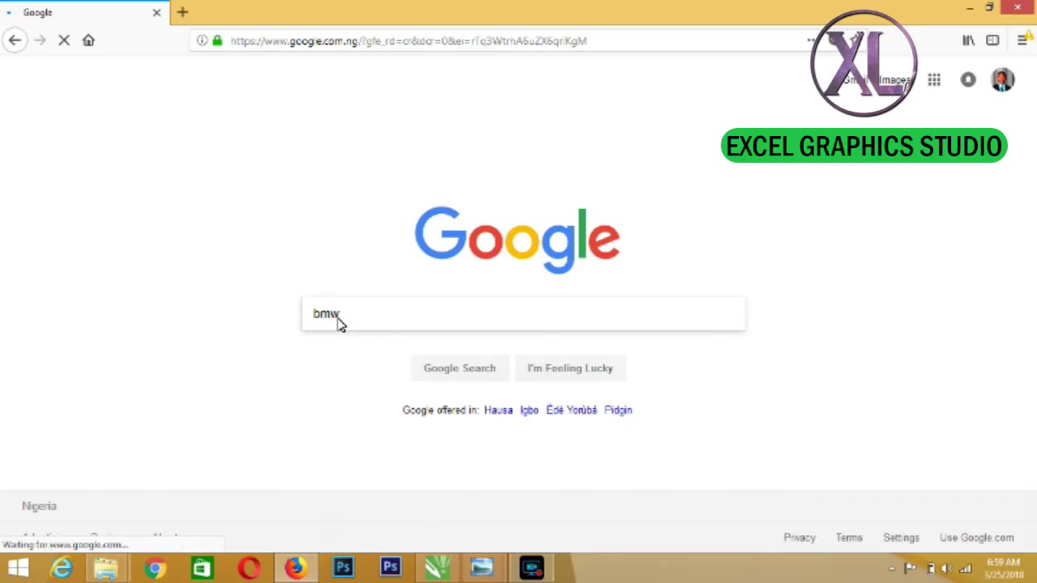
pyautogui.write('18 hd')
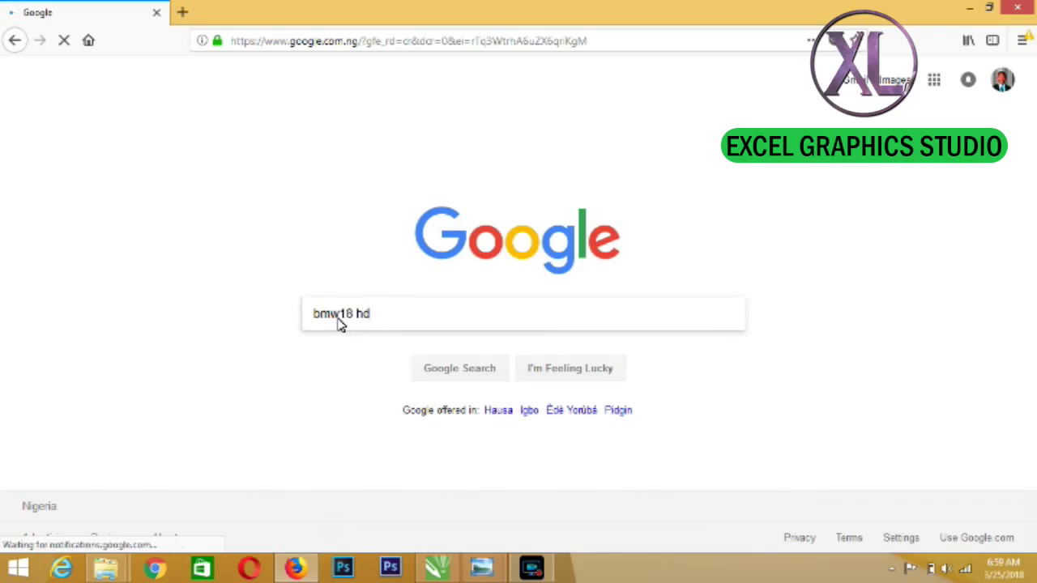
pyautogui.write(' picture')
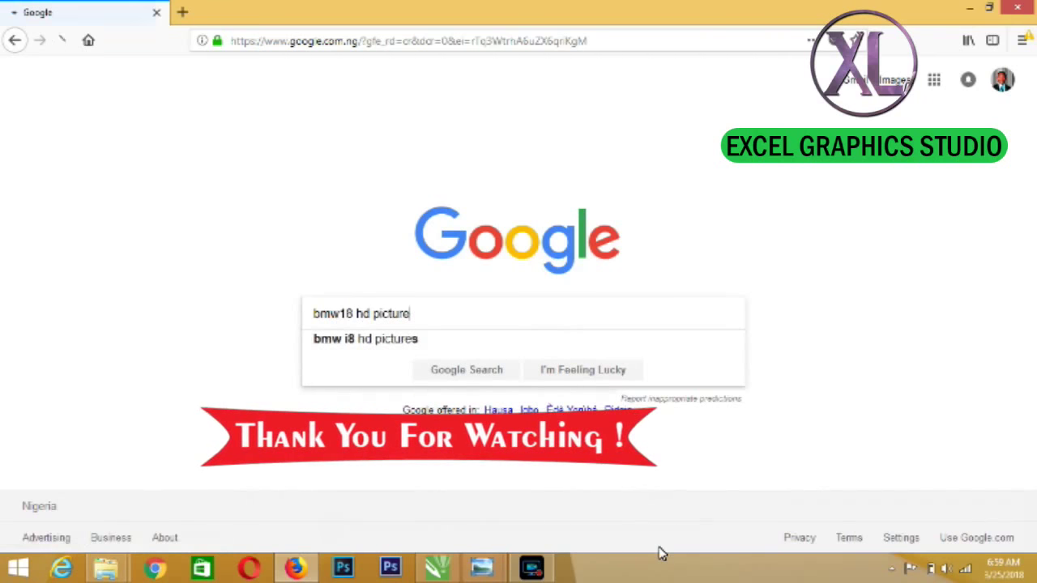
pyautogui.press('Return')
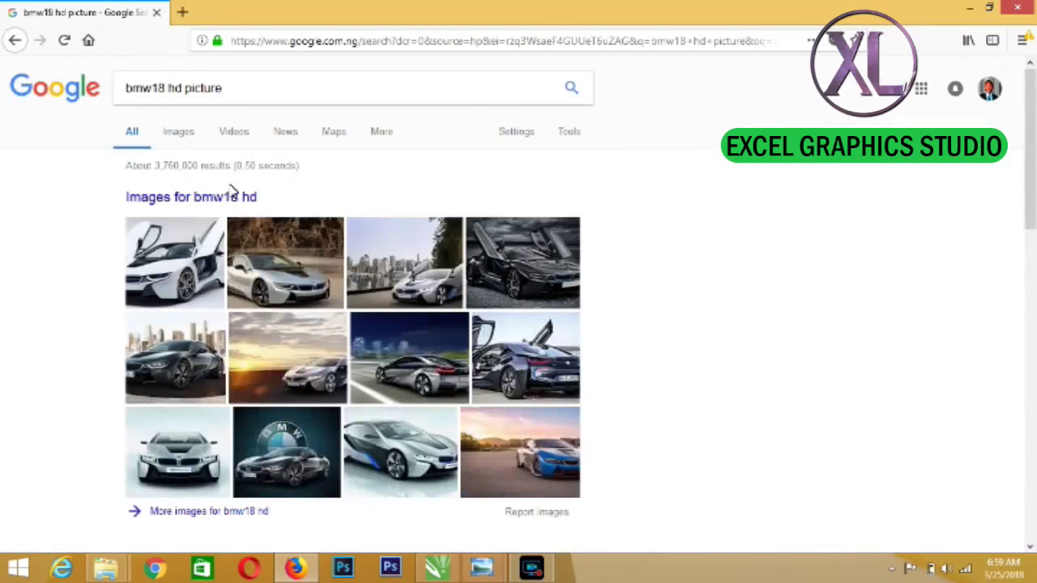
# - Correct the query to 'bmw2018 hd picture' and rerun the search
pyautogui.click(155, 93)
pyautogui.write('i')
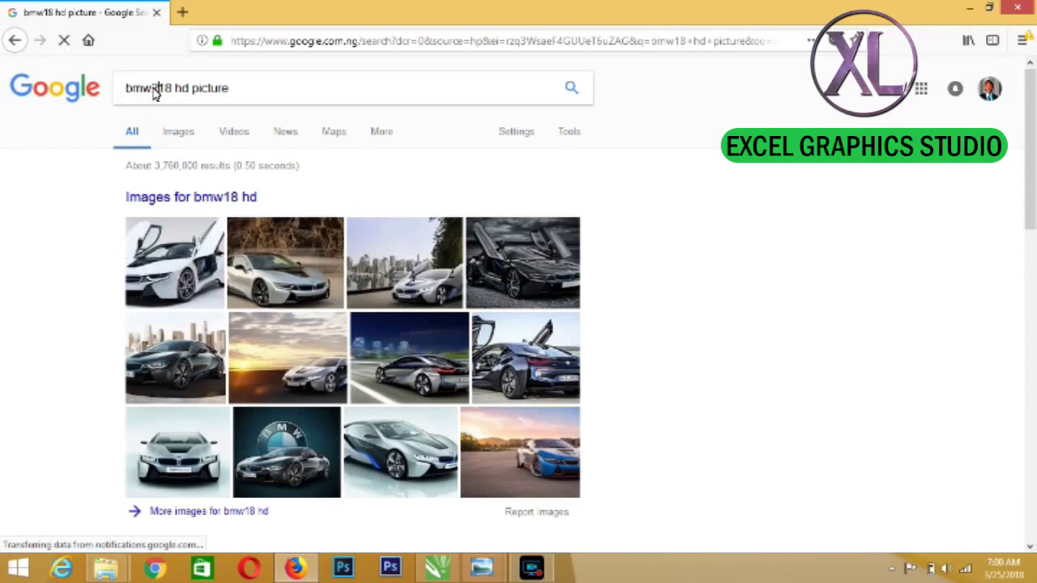
pyautogui.write('20')
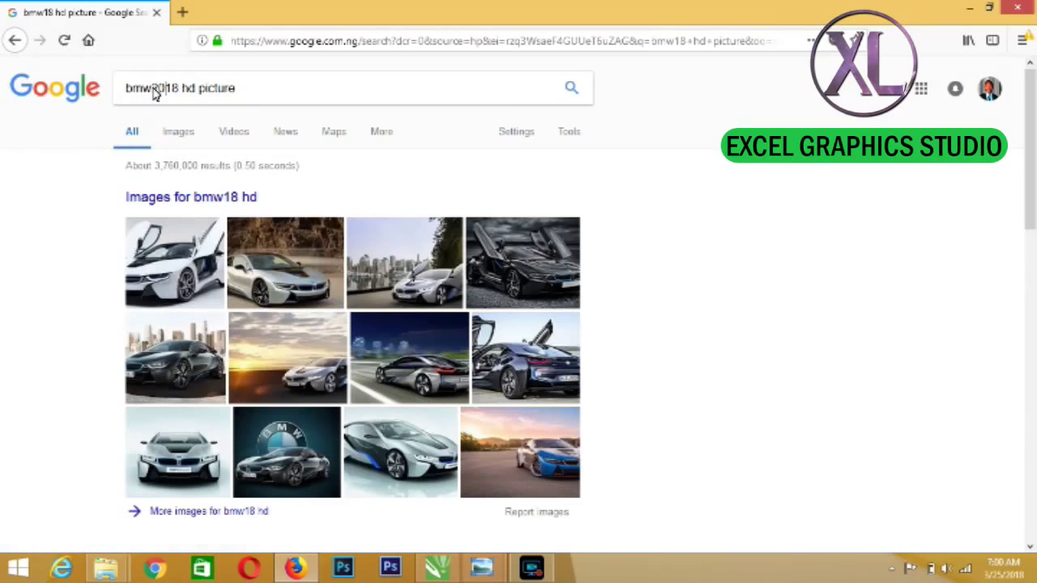
pyautogui.press('Return')
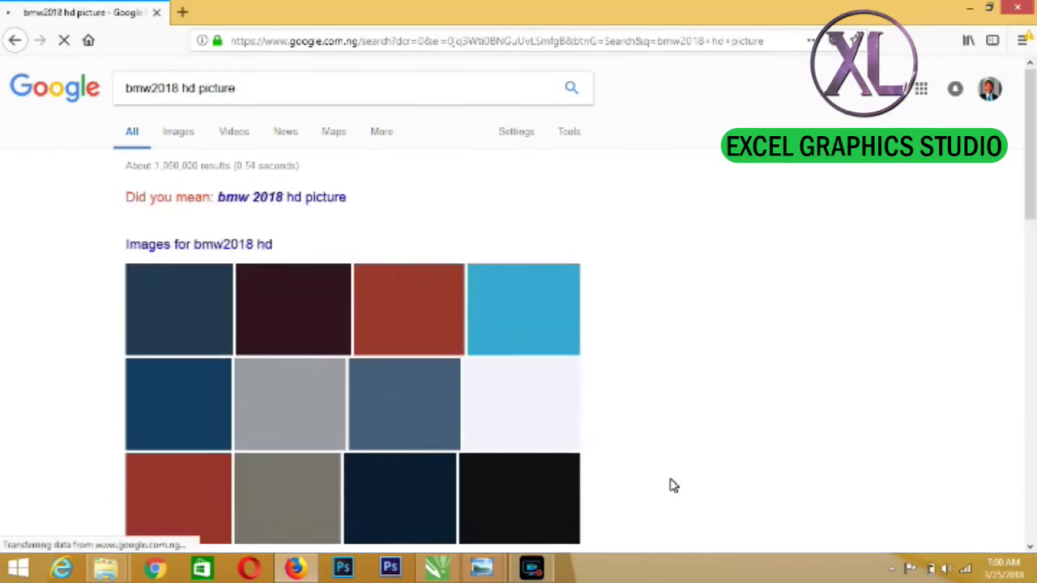
# - Open the image results and scroll through the grid of BMW car photos
pyautogui.click(1030, 548)
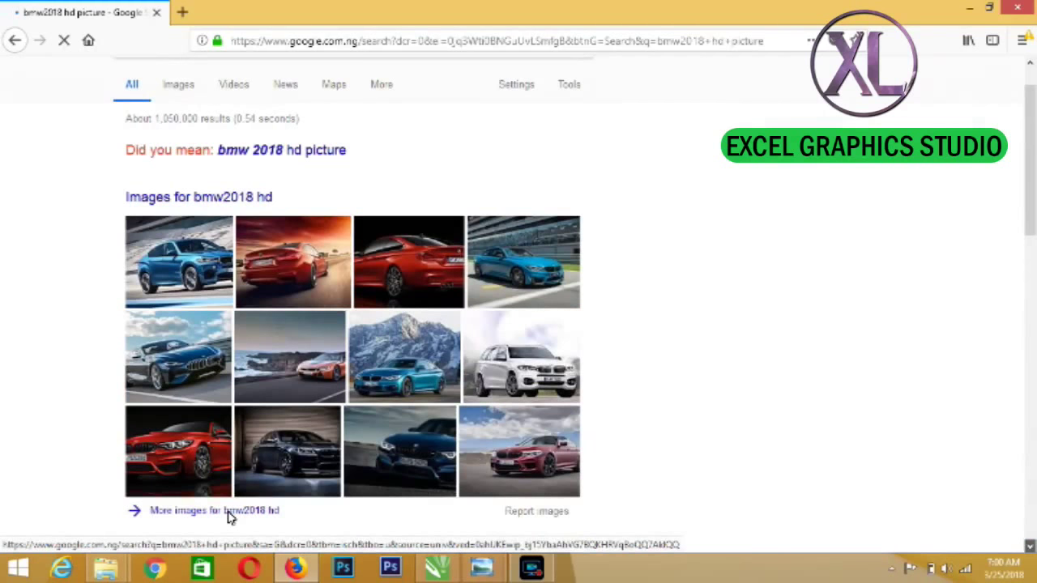
pyautogui.scroll(-3, 229, 516)
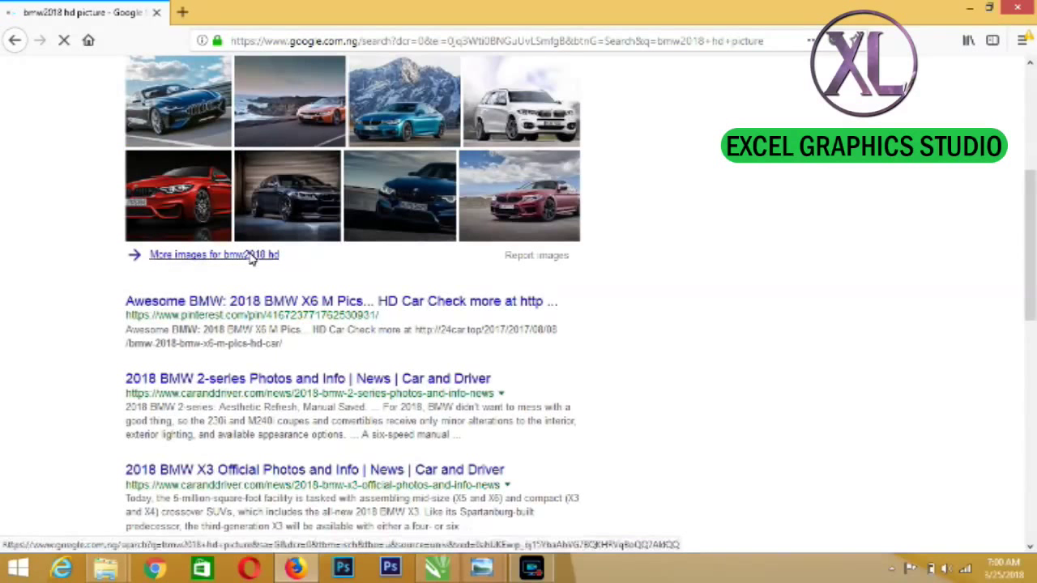
pyautogui.click(532, 568)
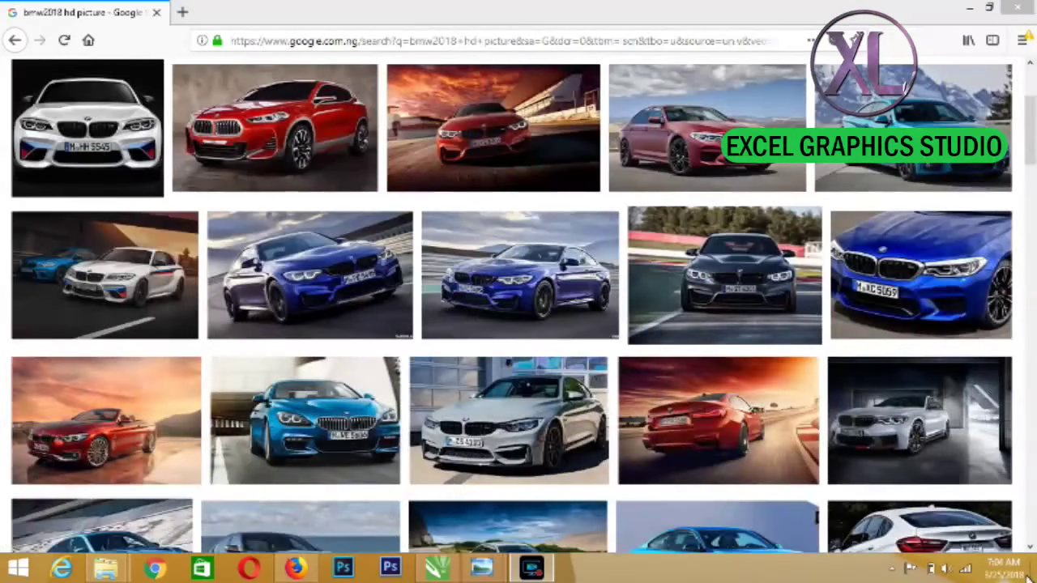
pyautogui.scroll(-5, 1030, 548)
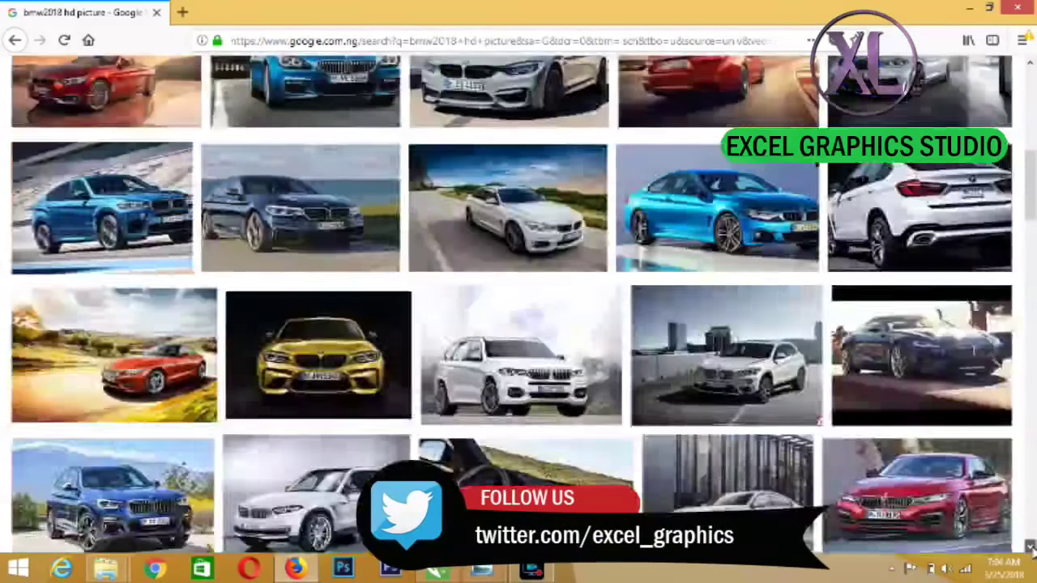
pyautogui.scroll(-3, 1030, 548)
pyautogui.scroll(-1, 1030, 547)
pyautogui.scroll(-4, 1030, 547)
pyautogui.scroll(-2, 1030, 548)
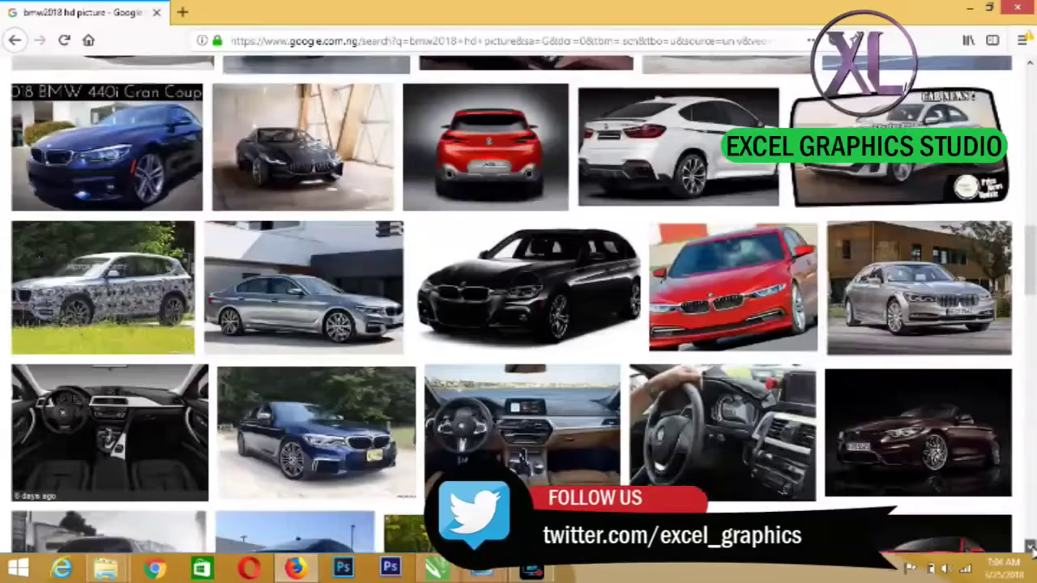
pyautogui.scroll(-3, 1030, 547)
pyautogui.scroll(-3, 1030, 548)
pyautogui.scroll(-3, 1030, 547)
pyautogui.scroll(-2, 1030, 547)
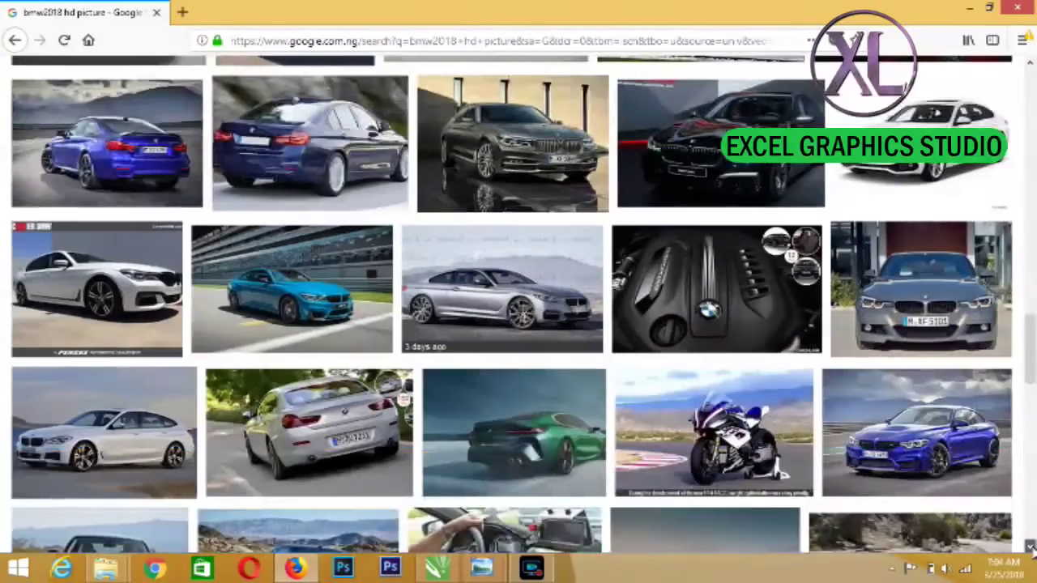
pyautogui.scroll(-2, 1030, 548)
pyautogui.scroll(-3, 1030, 547)
pyautogui.scroll(-3, 1030, 547)
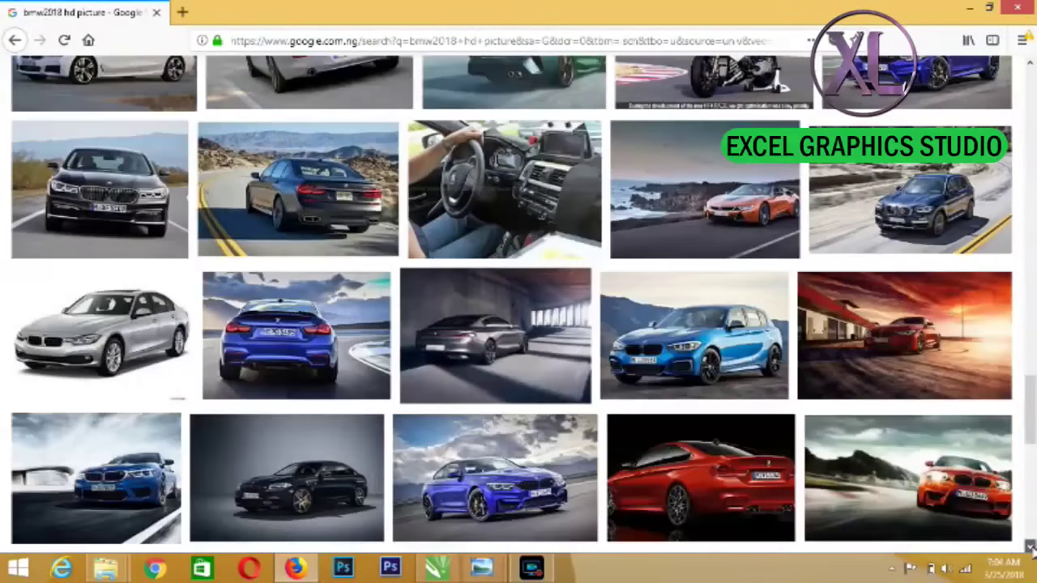
pyautogui.scroll(-4, 1030, 548)
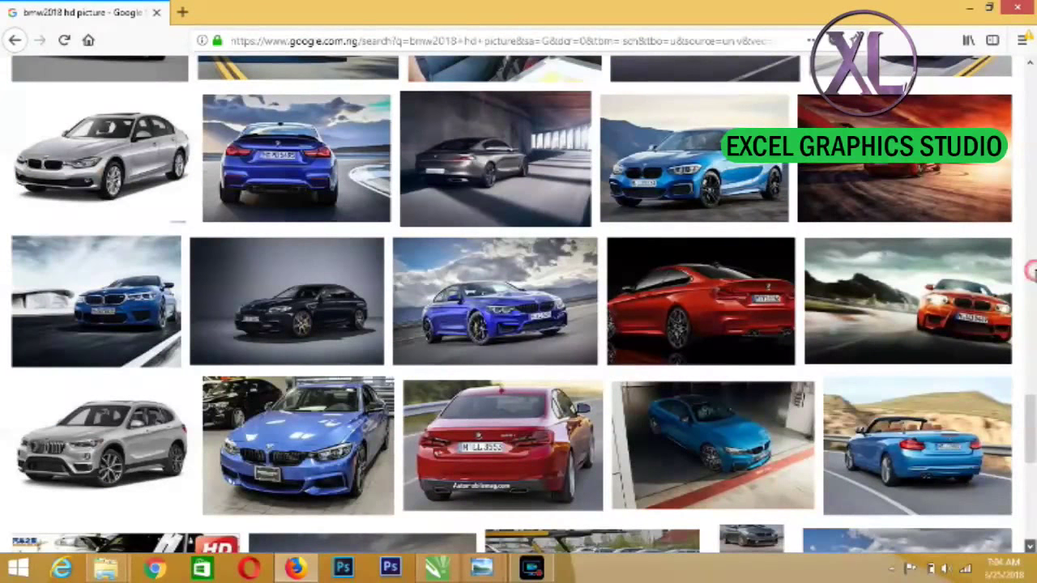
pyautogui.scroll(1, 1033, 129)
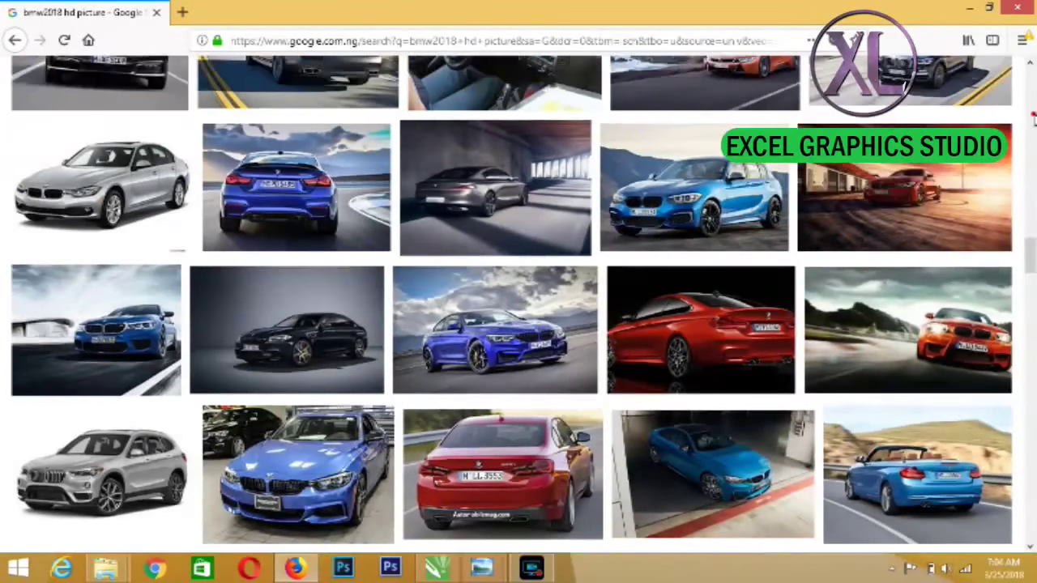
pyautogui.click(1033, 117)
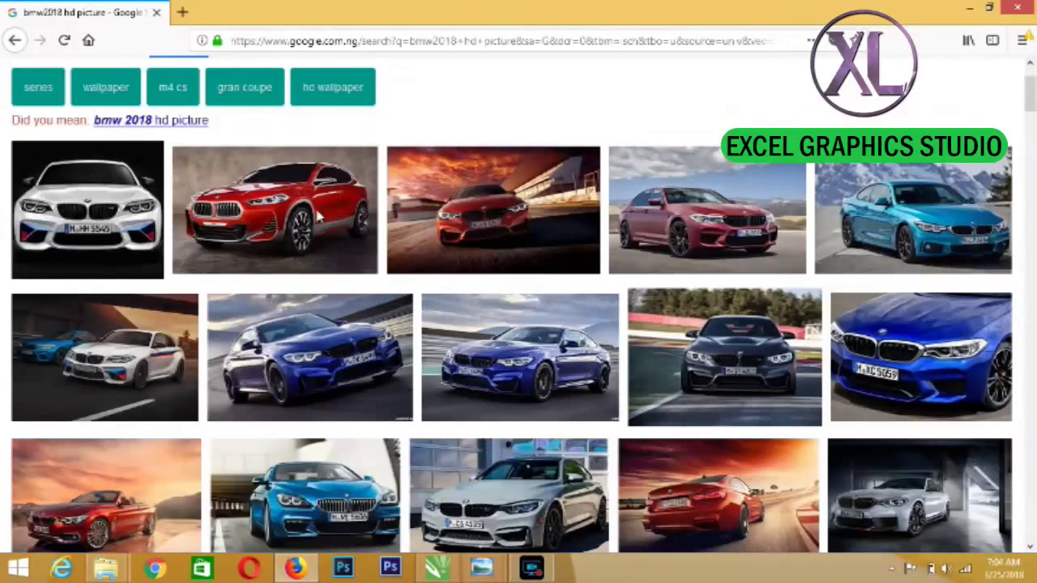
pyautogui.scroll(-2, 311, 162)
pyautogui.scroll(-4, 303, 108)
pyautogui.rightClick(304, 102)
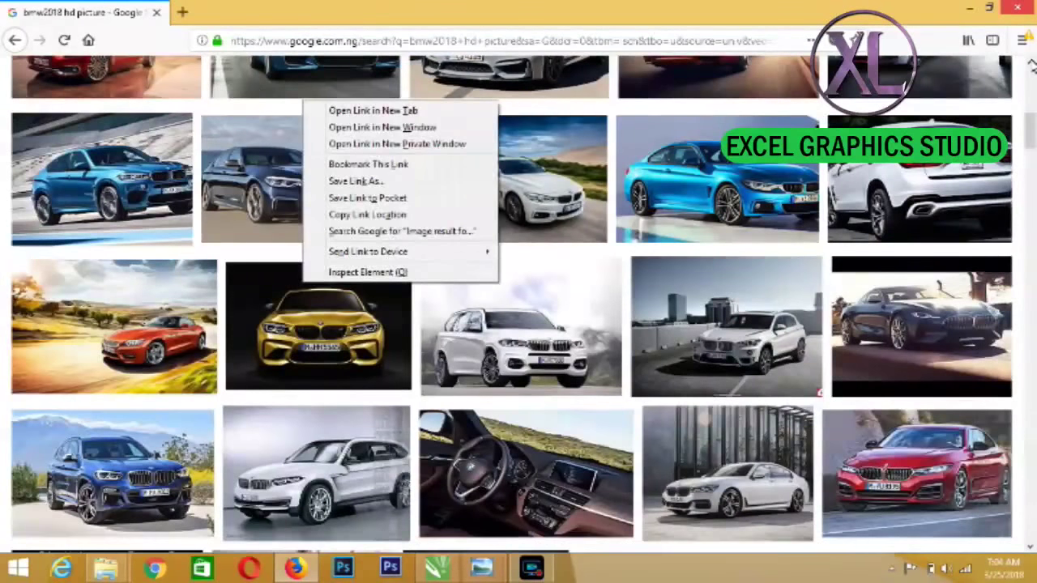
pyautogui.scroll(6, 324, 282)
pyautogui.scroll(1, 324, 282)
pyautogui.scroll(1, 324, 282)
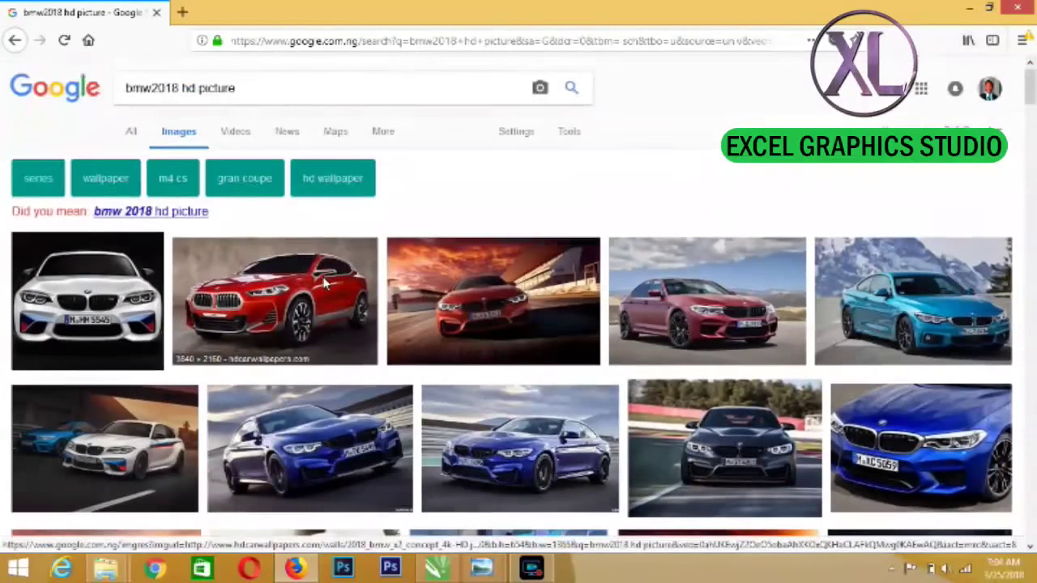
# - Save the red BMW photo to the Desktop as 'bmw', then minimize the open windows
pyautogui.rightClick(324, 280)
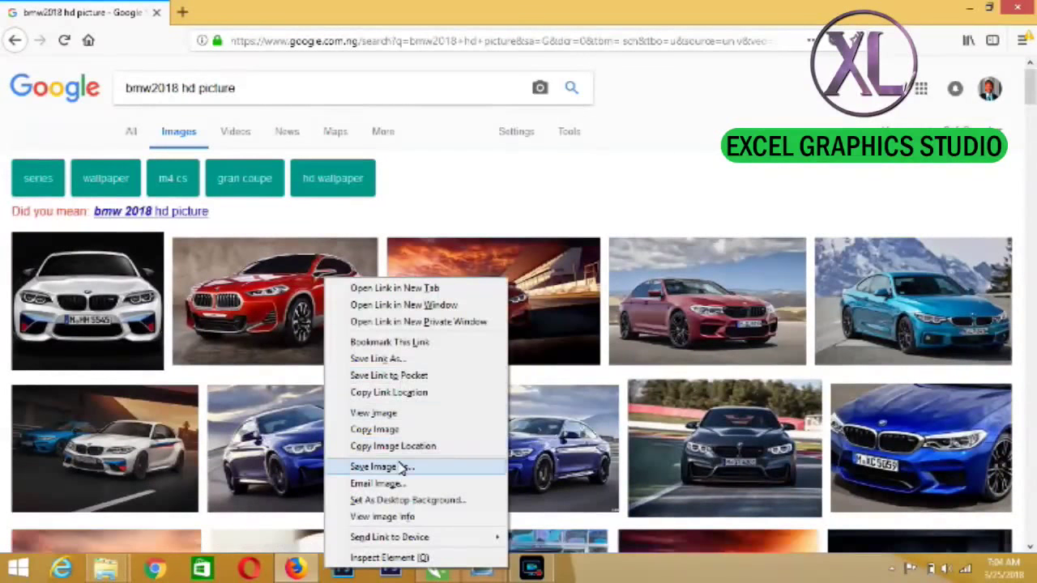
pyautogui.click(398, 467)
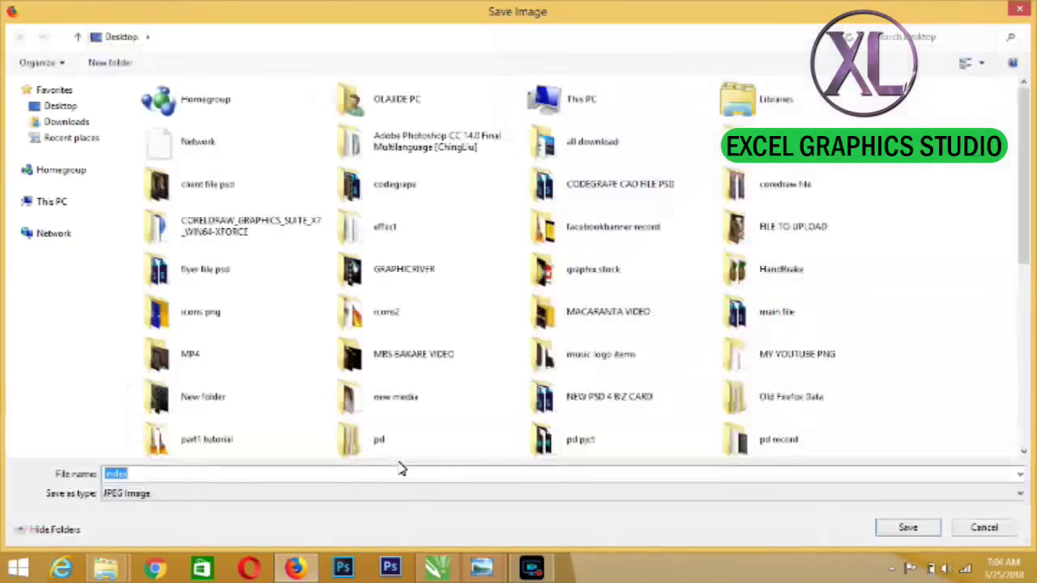
pyautogui.write('bmw')
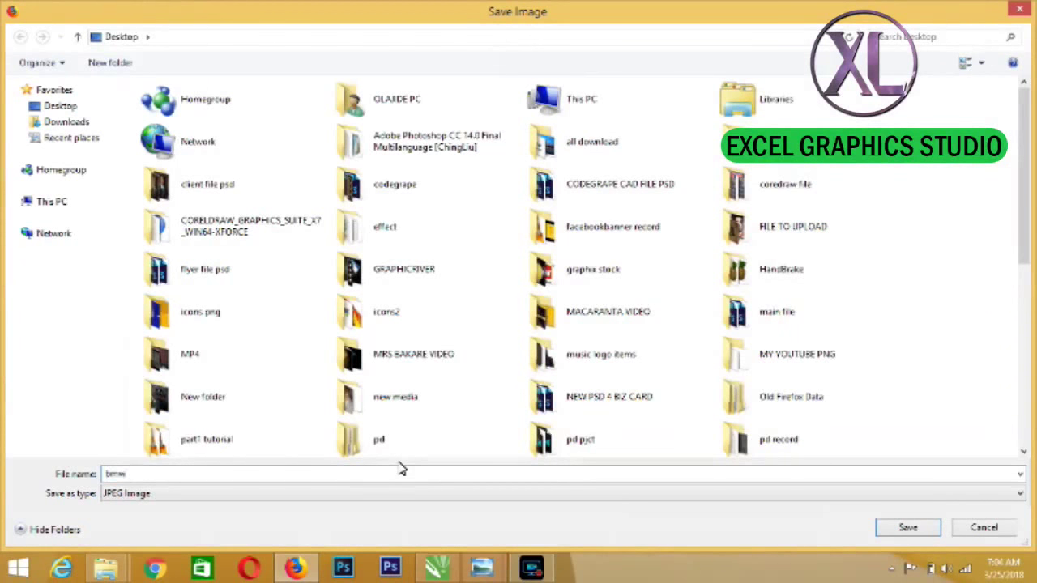
pyautogui.click(71, 106)
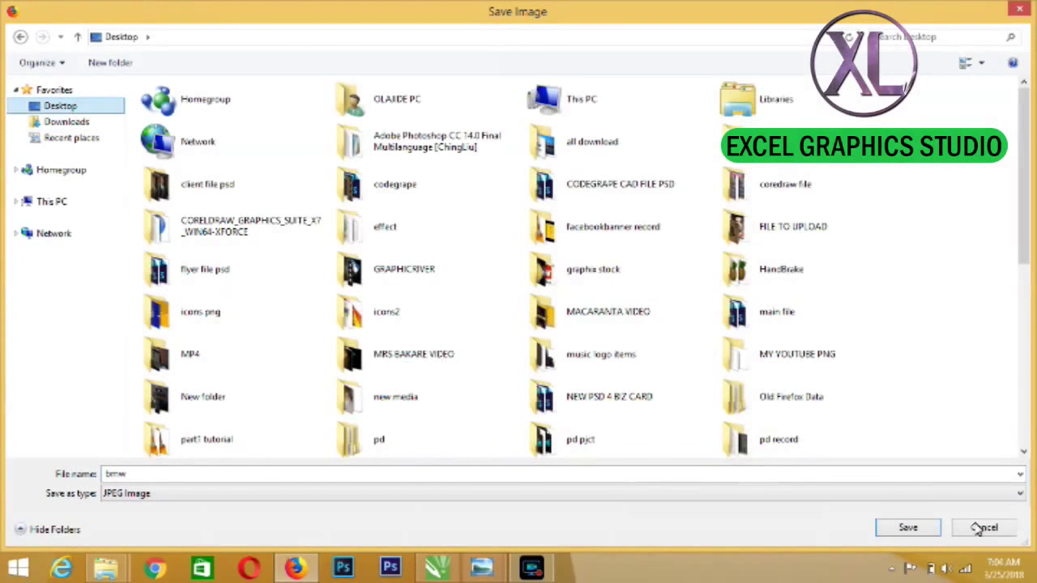
pyautogui.click(920, 529)
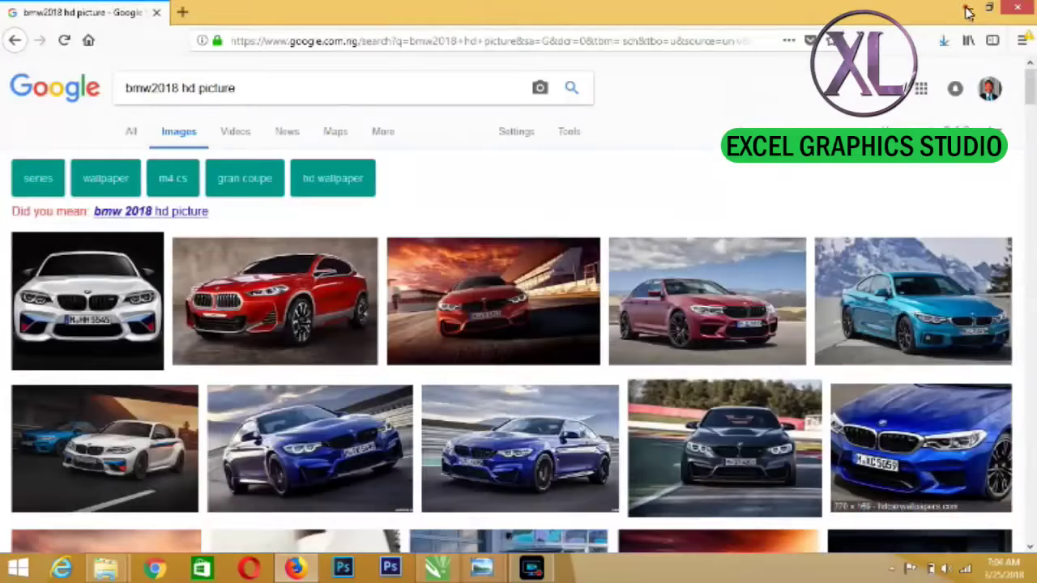
pyautogui.click(968, 10)
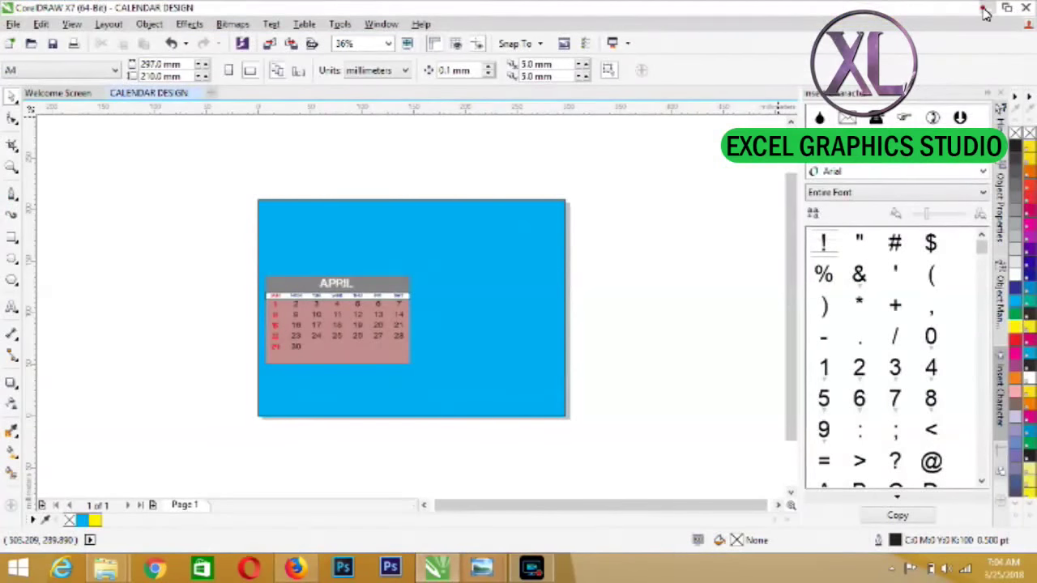
pyautogui.click(983, 8)
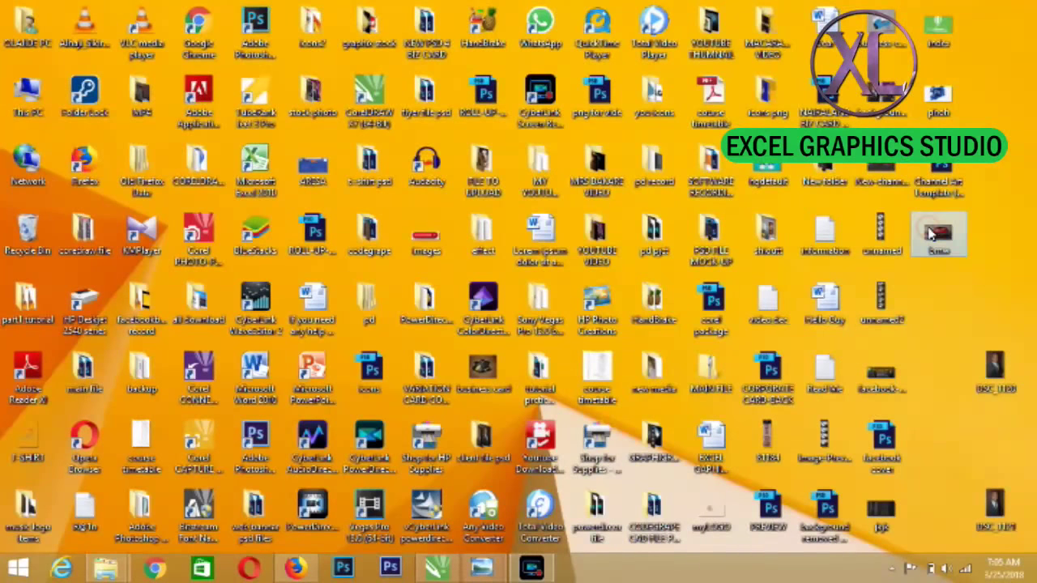
# - Paste the red car photo, enlarge it on the page's right half, and move the calendar left
pyautogui.click(437, 569)
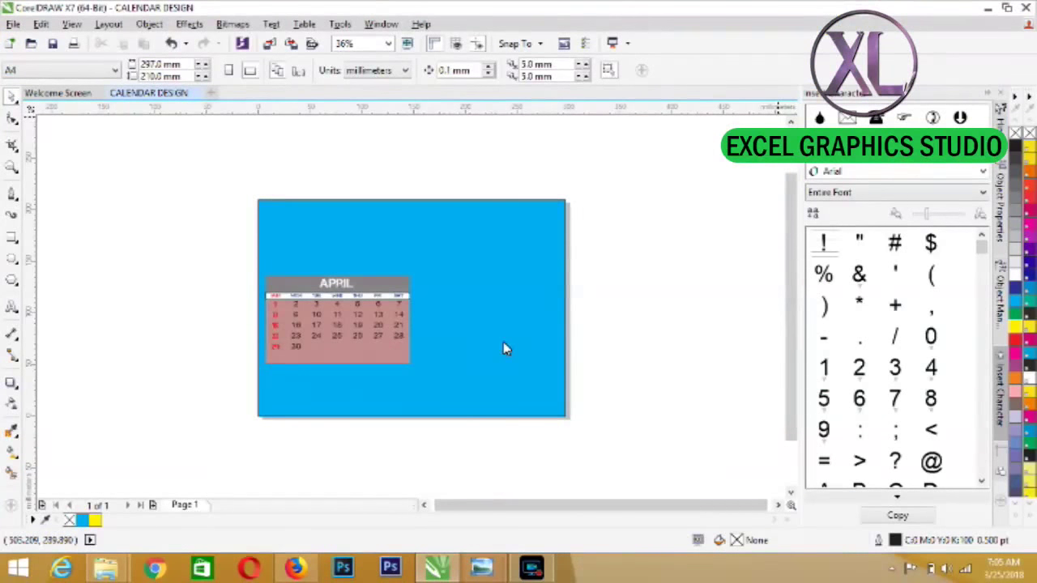
pyautogui.hotkey('ctrl', 'v')
pyautogui.moveTo(524, 353); pyautogui.dragTo(602, 459)
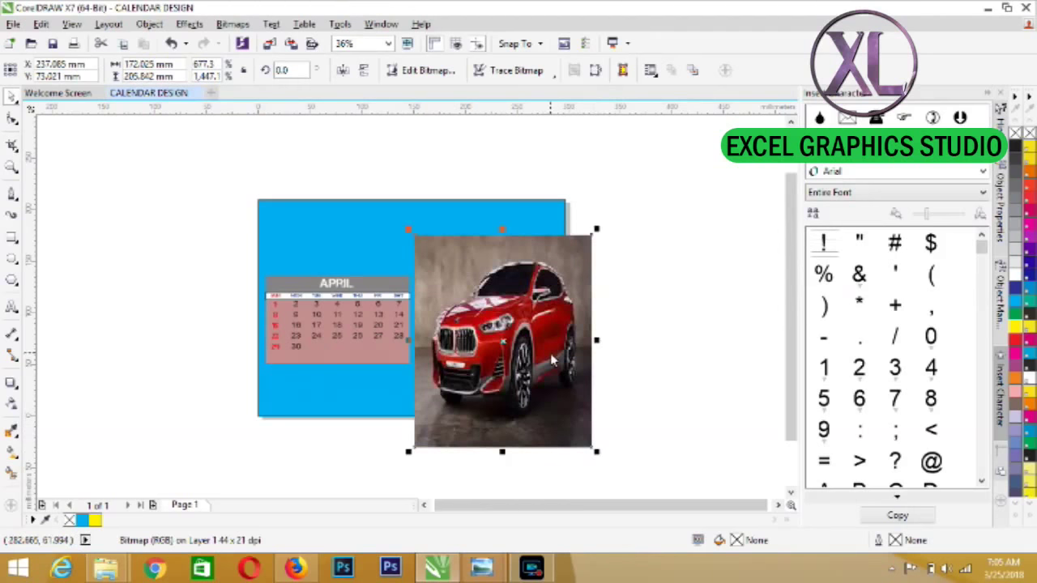
pyautogui.hotkey('ctrl', 'z')
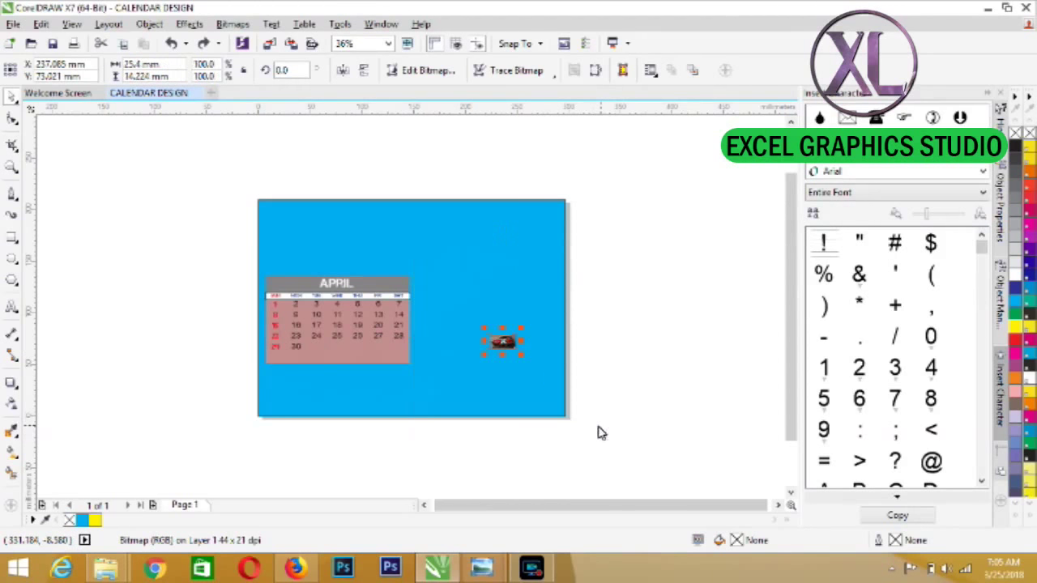
pyautogui.moveTo(523, 362); pyautogui.dragTo(583, 413)
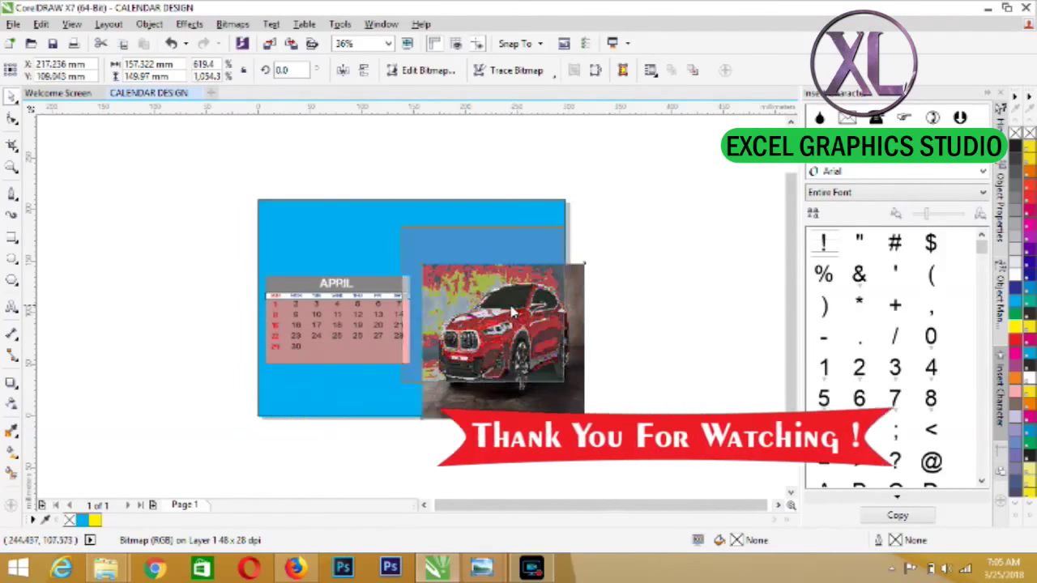
pyautogui.click(635, 300)
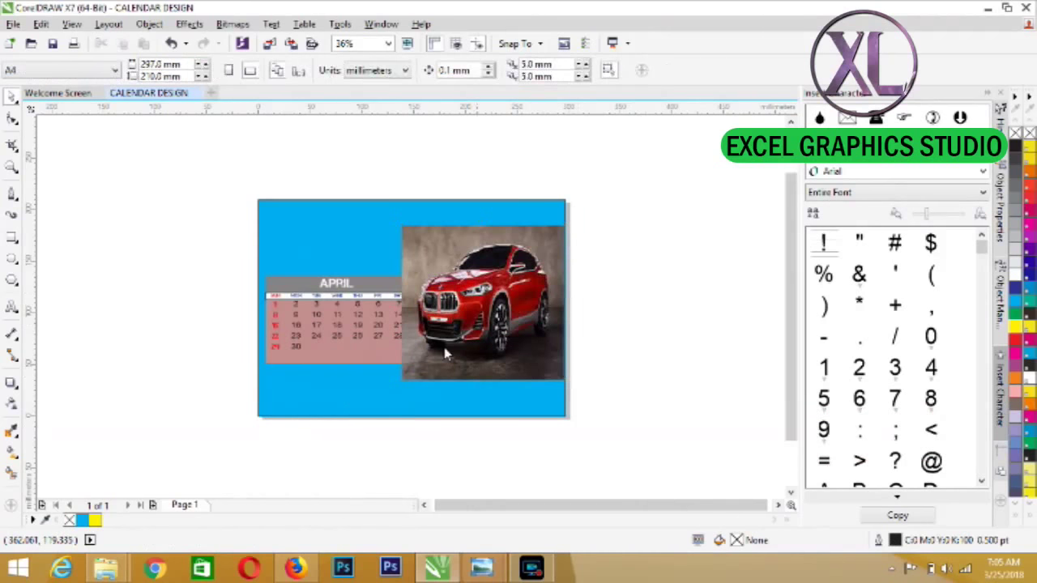
pyautogui.moveTo(337, 324); pyautogui.dragTo(209, 301)
# - Draw a large circle and move it over the right half of the page
pyautogui.click(459, 299)
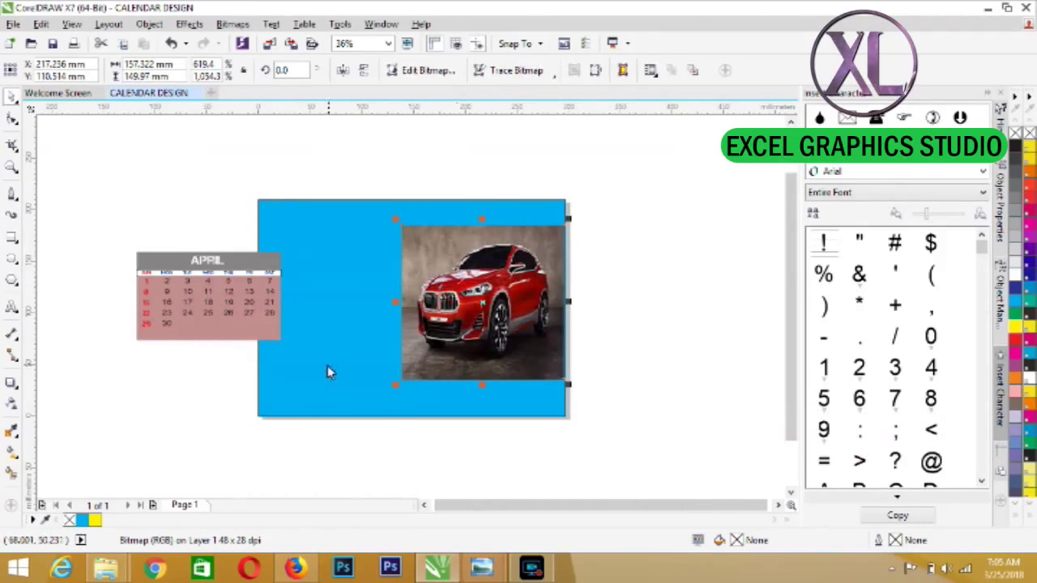
pyautogui.press('F7')
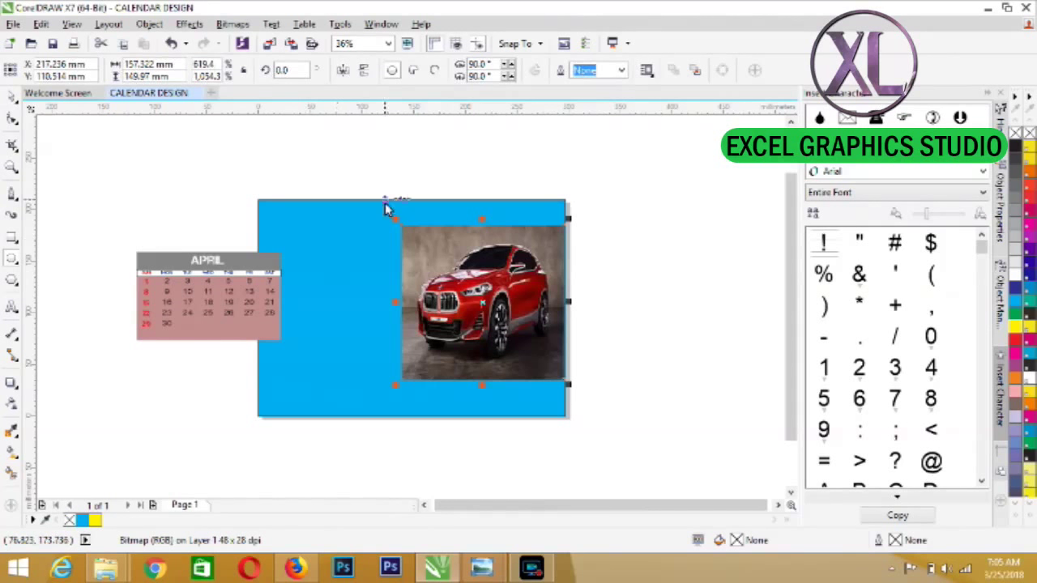
pyautogui.moveTo(384, 209); pyautogui.dragTo(484, 298)
pyautogui.press('p')
pyautogui.click(12, 100)
pyautogui.moveTo(412, 314); pyautogui.dragTo(474, 290)
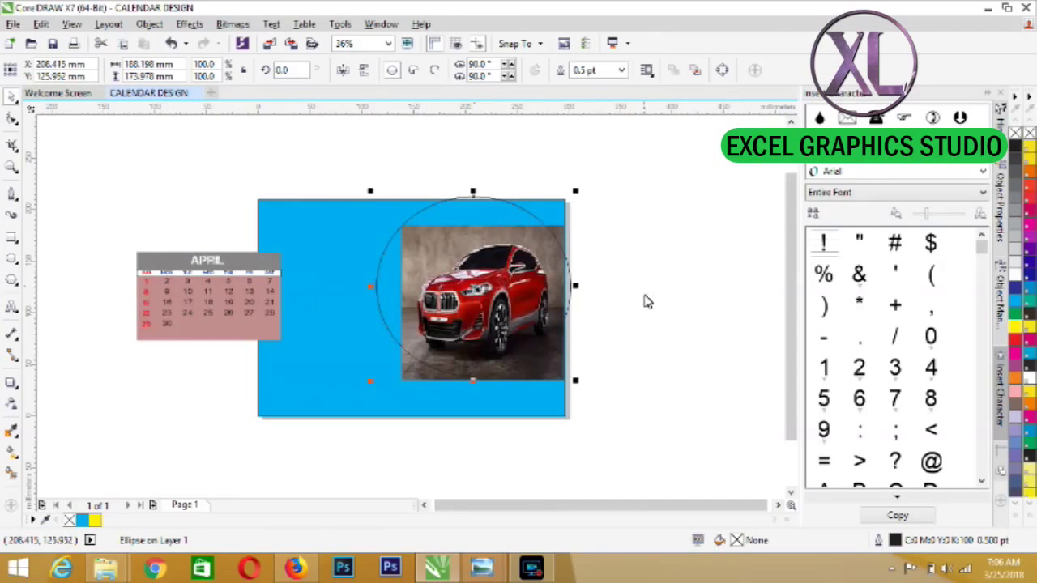
pyautogui.click(685, 257)
pyautogui.click(475, 296)
# - Give the circle a 3.0 pt white outline
pyautogui.click(532, 569)
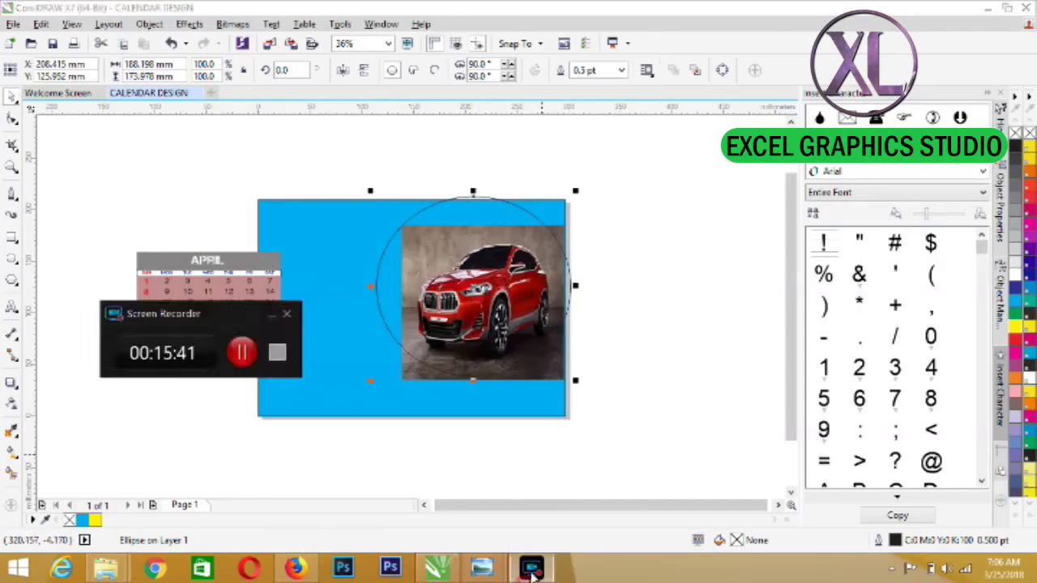
pyautogui.click(622, 71)
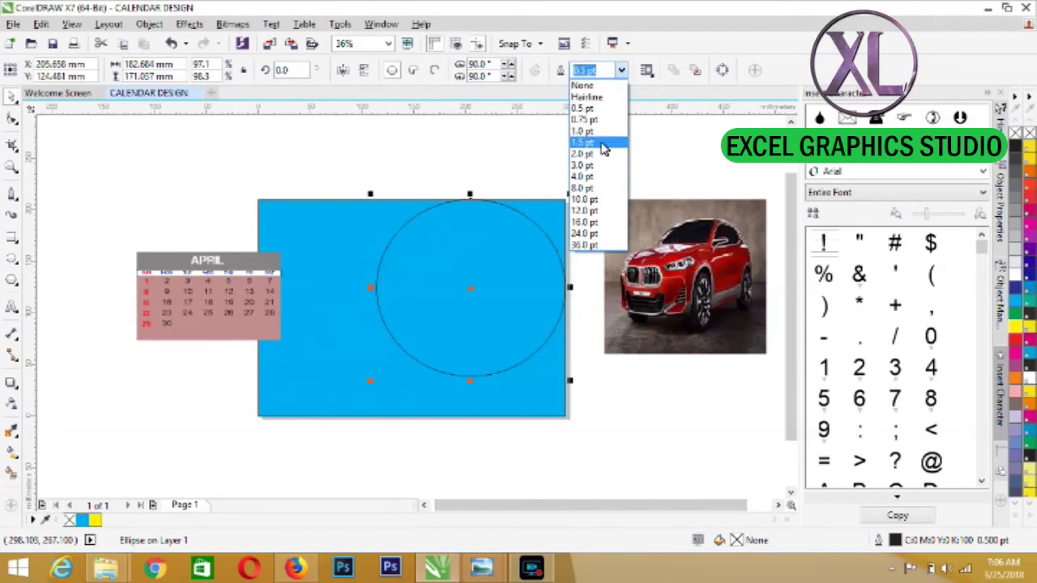
pyautogui.click(604, 142)
pyautogui.click(621, 70)
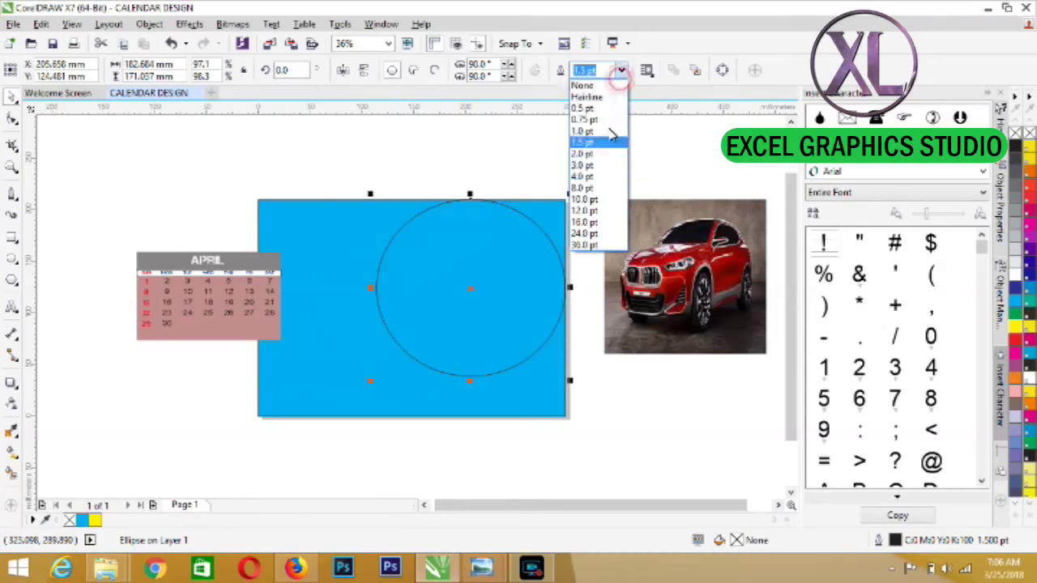
pyautogui.click(597, 167)
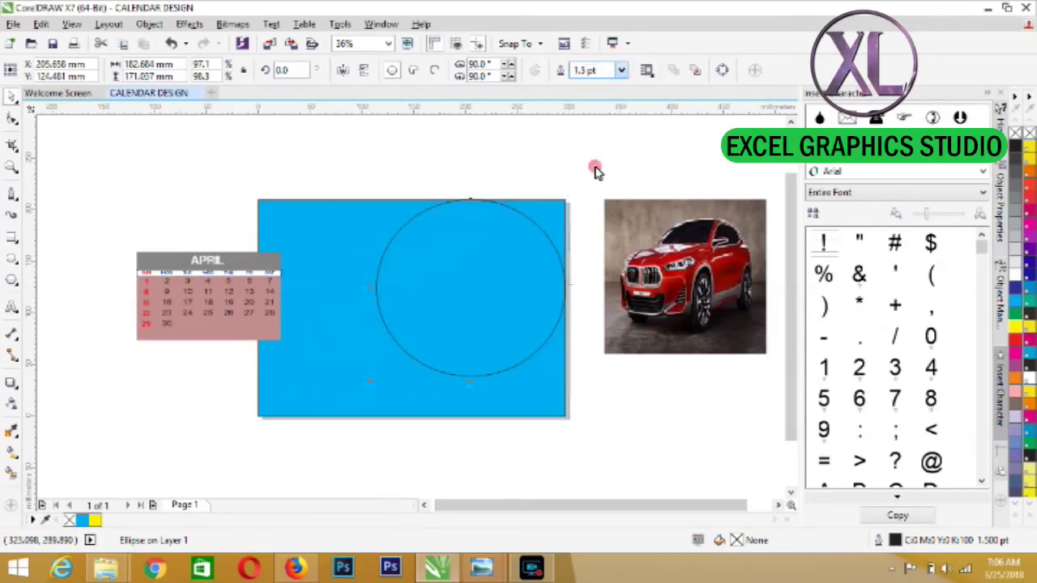
pyautogui.rightClick(1018, 280)
# - PowerClip the BMW photo inside the circle and enlarge it to fill the frame
pyautogui.click(680, 274)
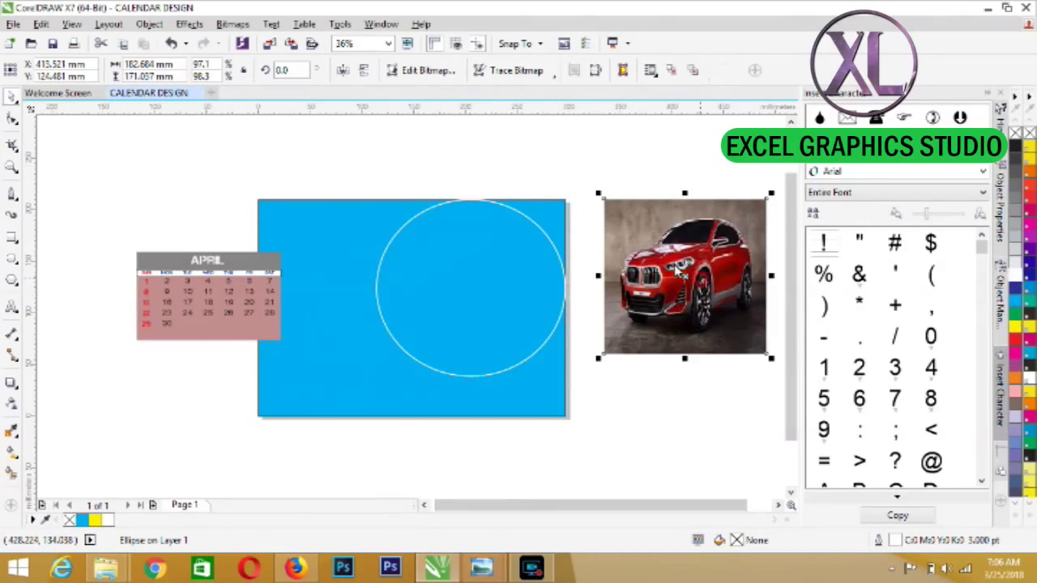
pyautogui.click(150, 24)
pyautogui.moveTo(178, 156)
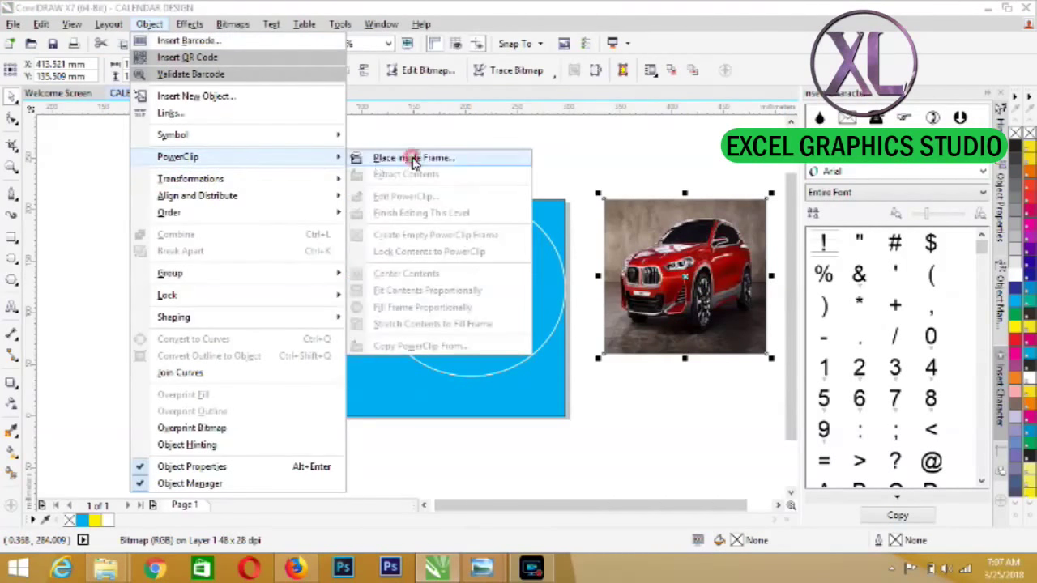
pyautogui.click(413, 160)
pyautogui.click(397, 268)
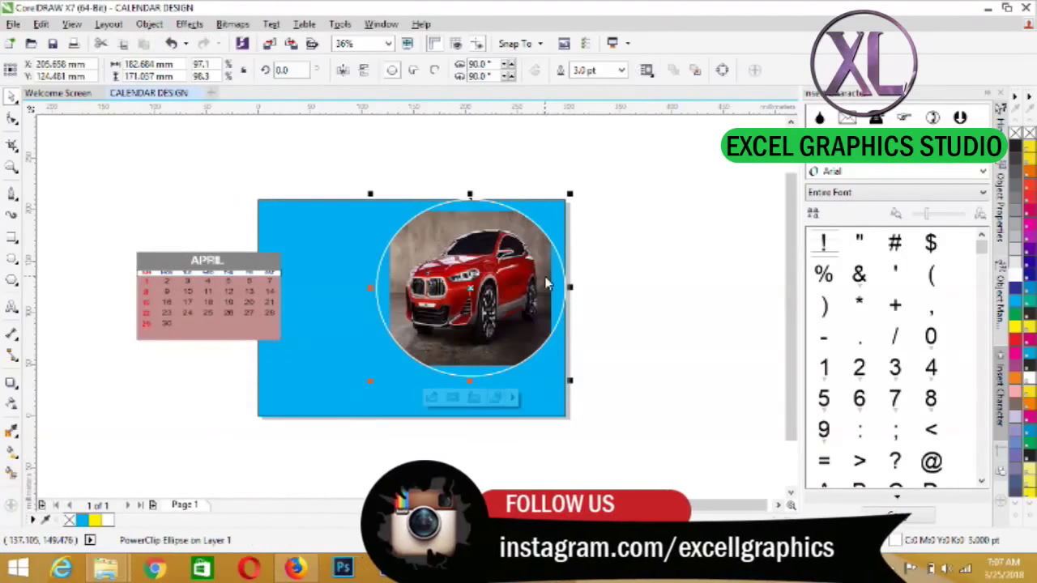
pyautogui.click(434, 401)
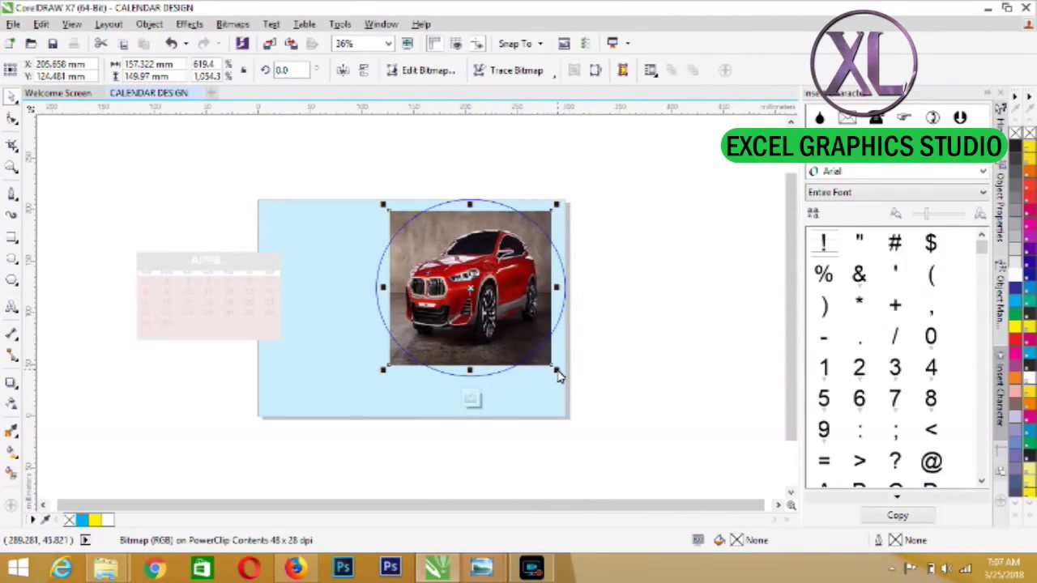
pyautogui.moveTo(557, 374); pyautogui.dragTo(574, 382)
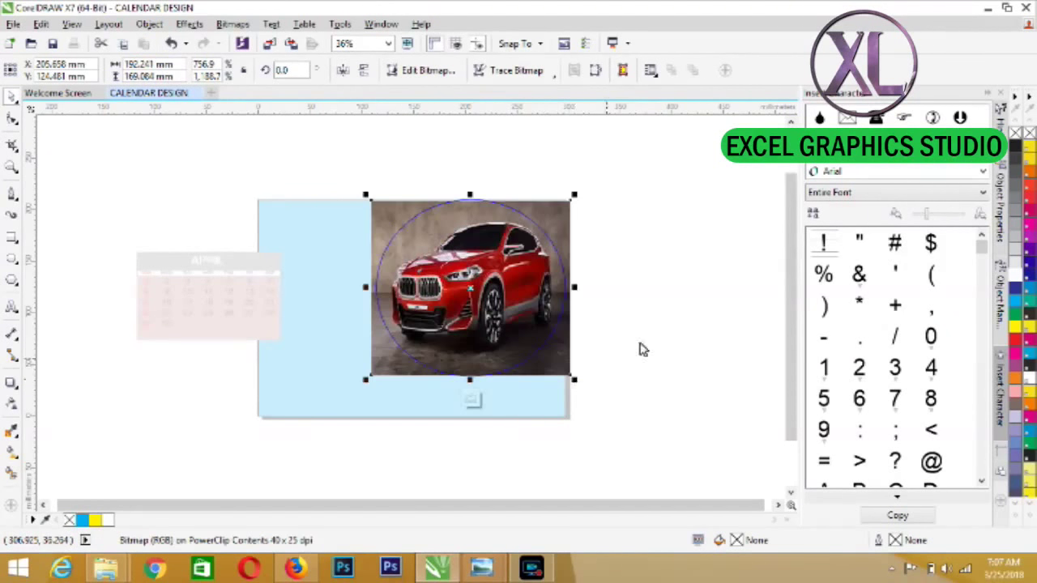
# - Align the April calendar to the page's left edge, stretch it taller, and bring it to front
pyautogui.click(470, 399)
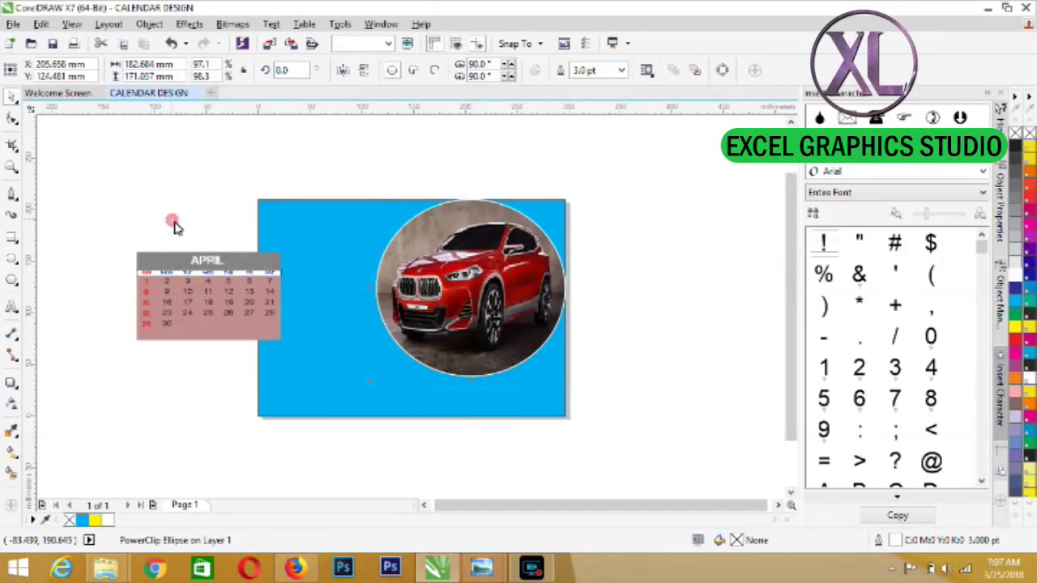
pyautogui.click(206, 301)
pyautogui.moveTo(248, 303); pyautogui.dragTo(314, 306)
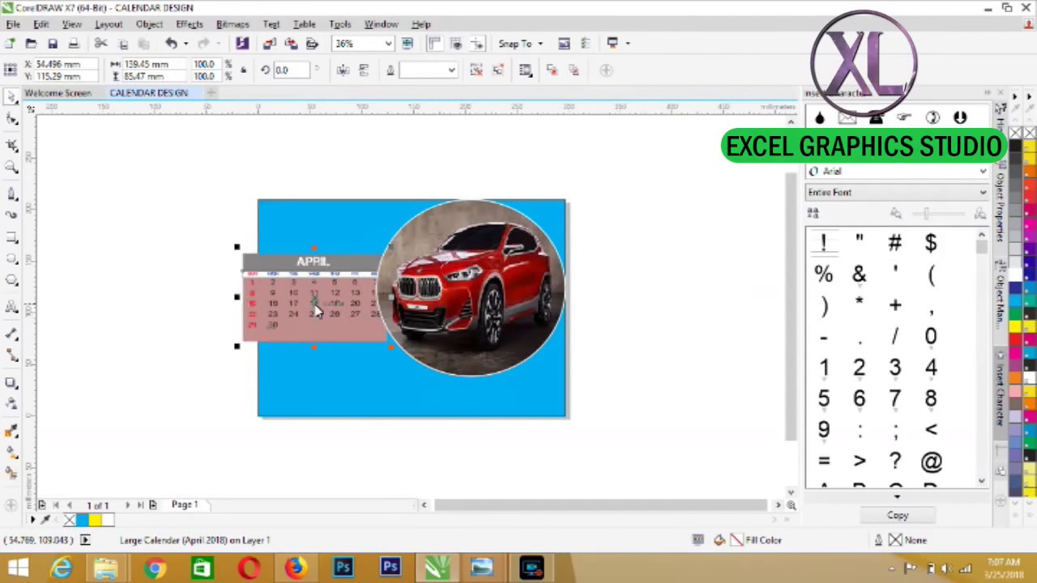
pyautogui.moveTo(328, 309)
pyautogui.mouseDown()
pyautogui.moveTo(348, 305)
pyautogui.moveTo(331, 308)
pyautogui.mouseUp()
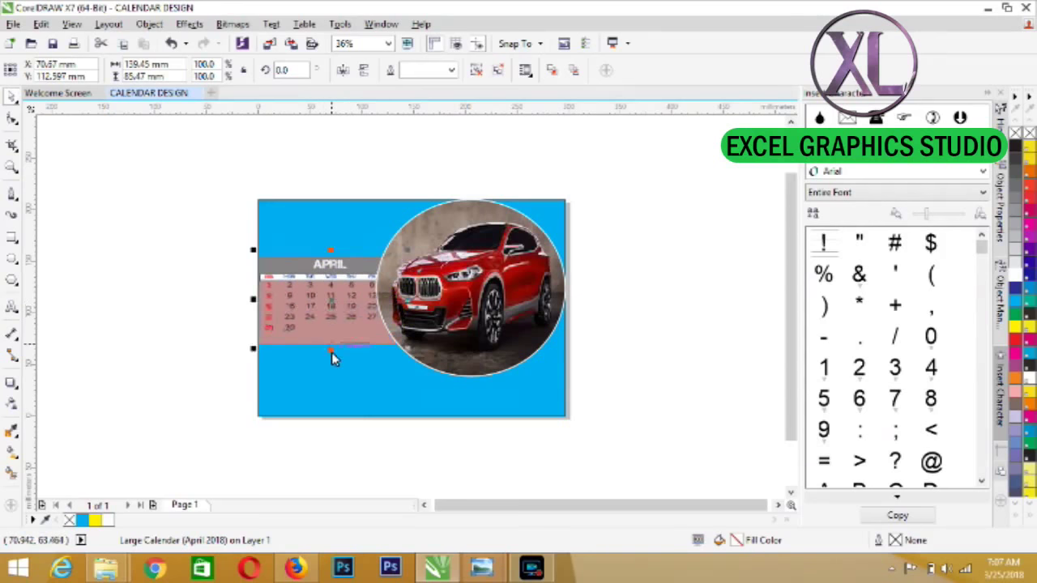
pyautogui.moveTo(331, 354); pyautogui.dragTo(331, 374)
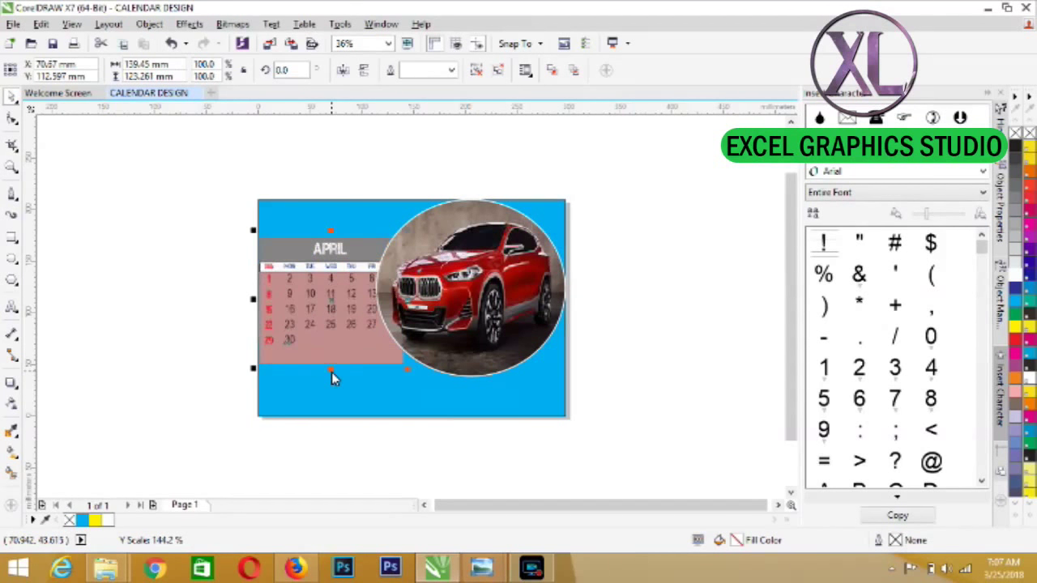
pyautogui.click(344, 309)
pyautogui.rightClick(344, 308)
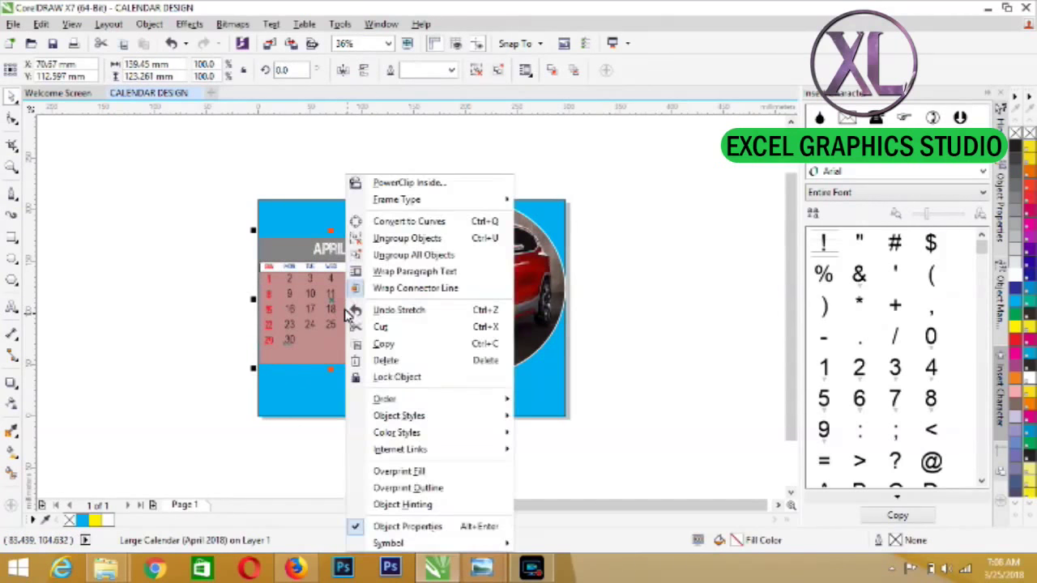
pyautogui.moveTo(385, 398)
pyautogui.click(576, 468)
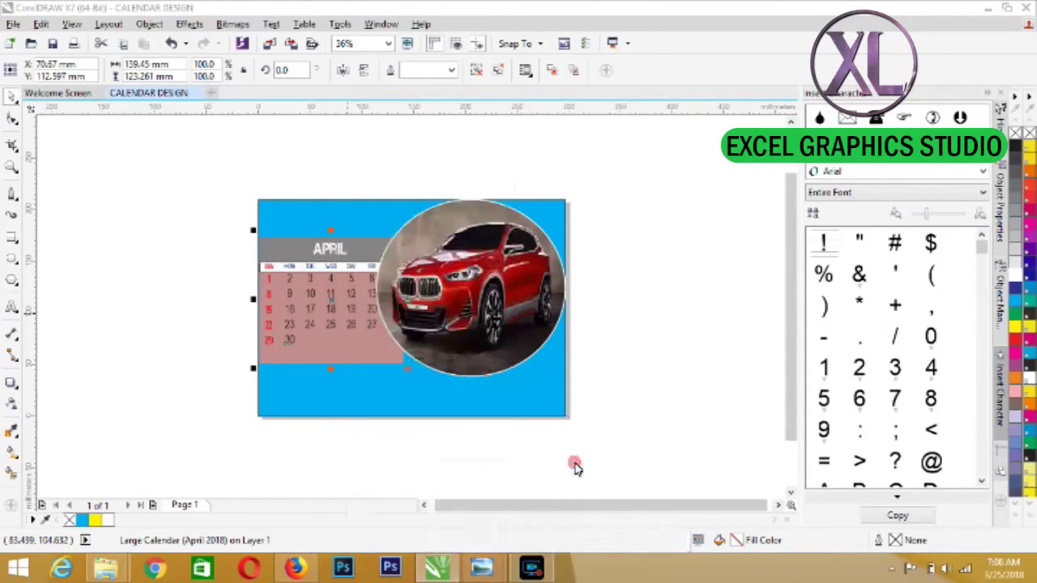
pyautogui.click(644, 376)
pyautogui.click(356, 306)
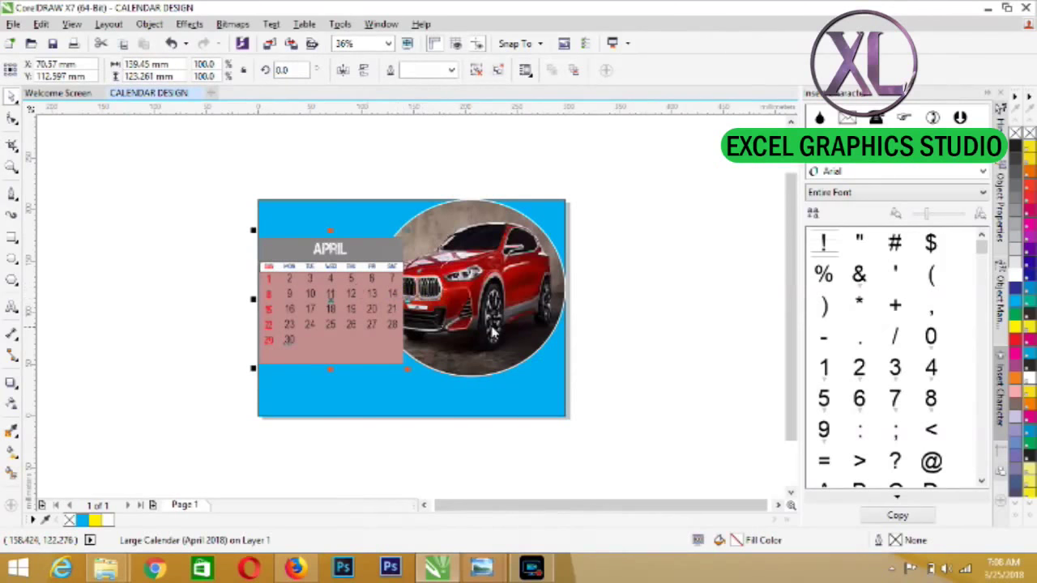
pyautogui.click(619, 308)
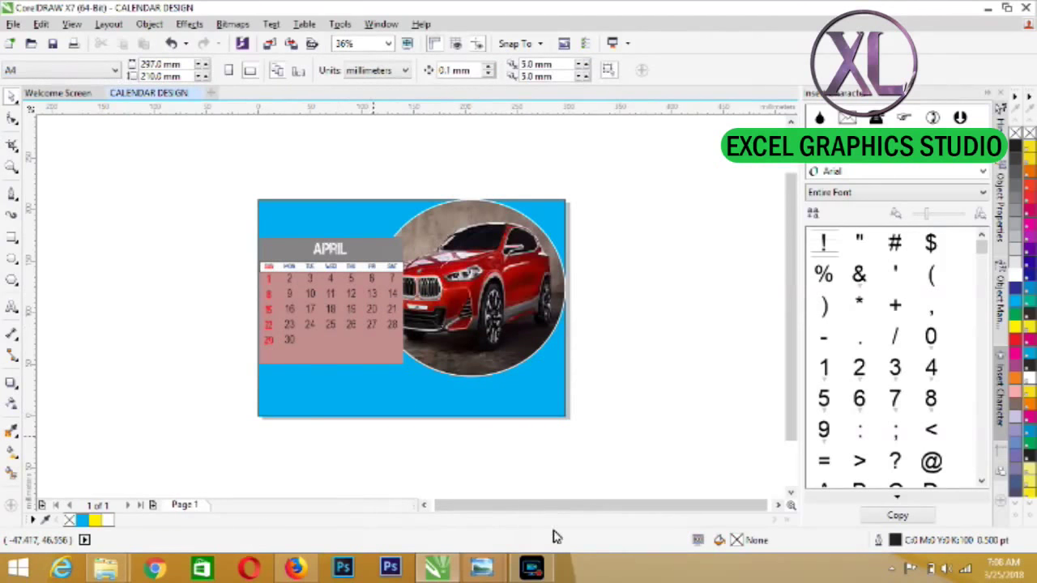
# - Fill the background rectangle green and remove its outline
pyautogui.click(532, 572)
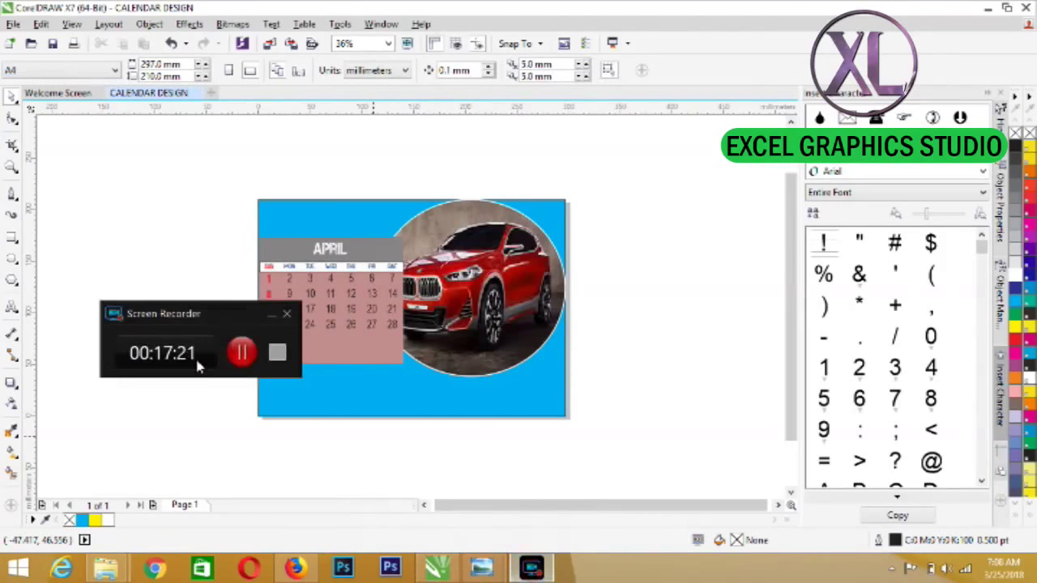
pyautogui.click(546, 412)
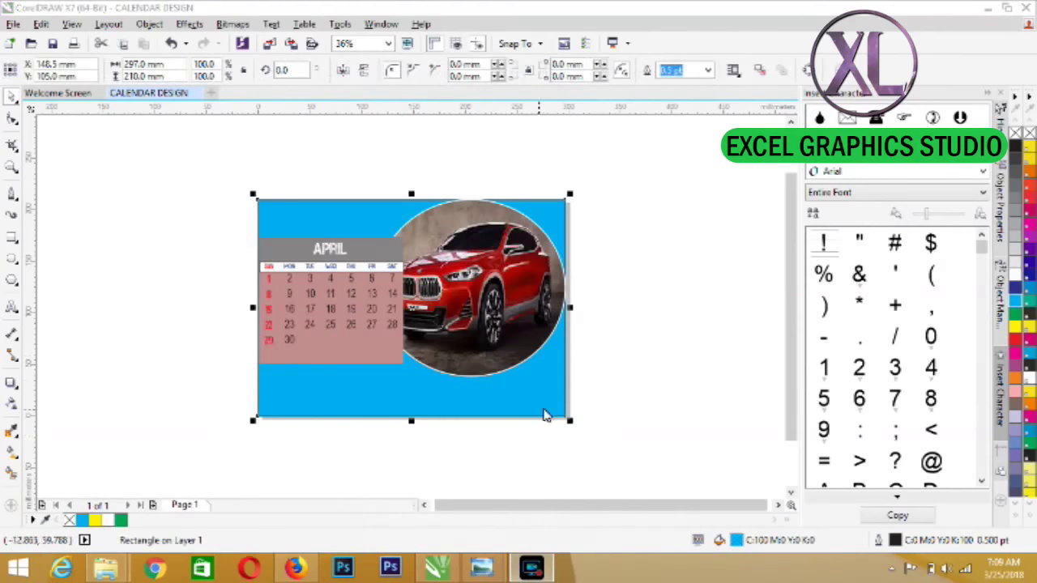
pyautogui.click(1016, 322)
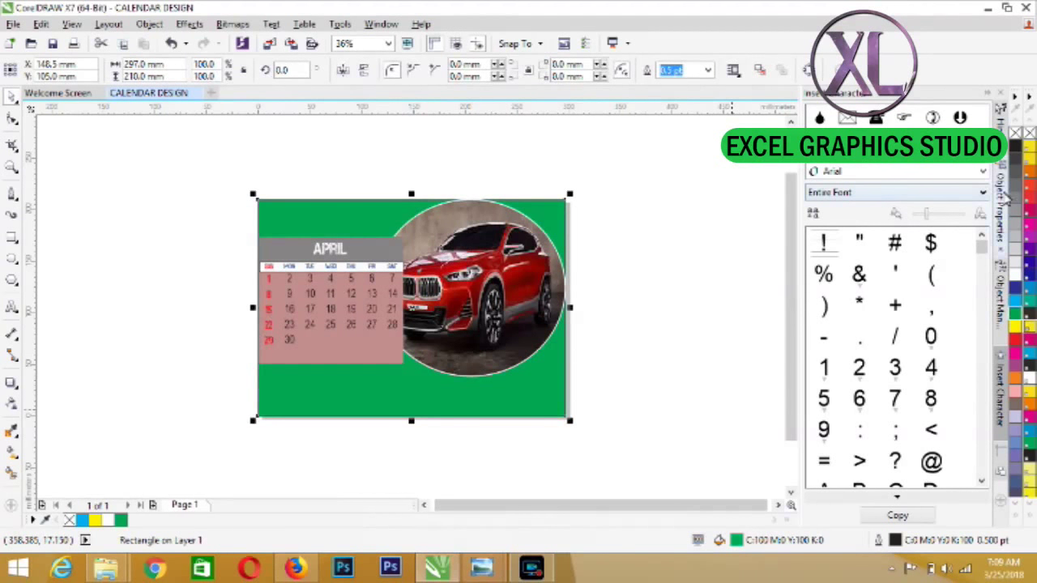
pyautogui.rightClick(1016, 135)
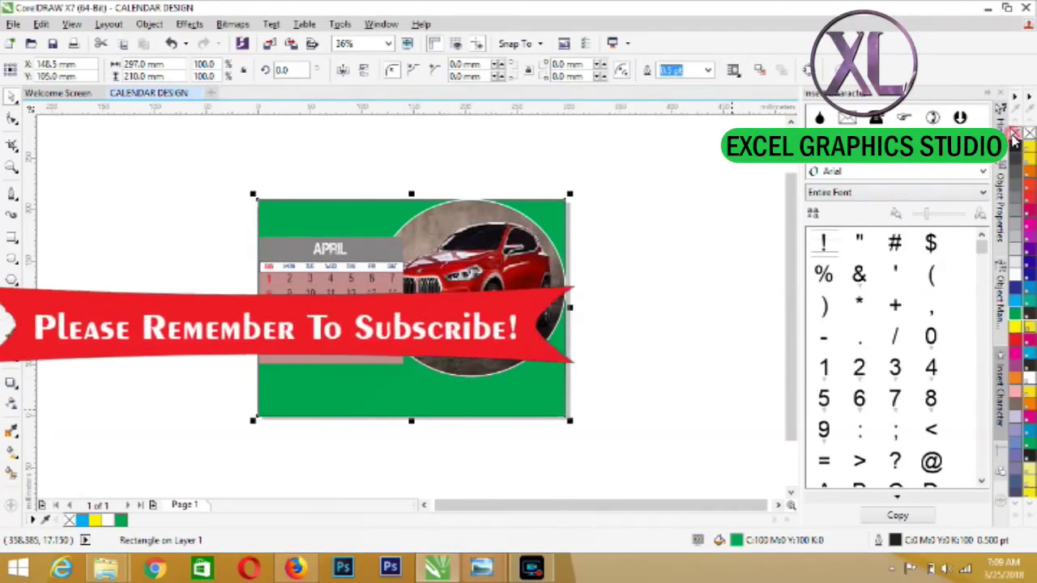
# - Type a bold CALENDAR line in the Back In The USSR DL font
pyautogui.click(641, 266)
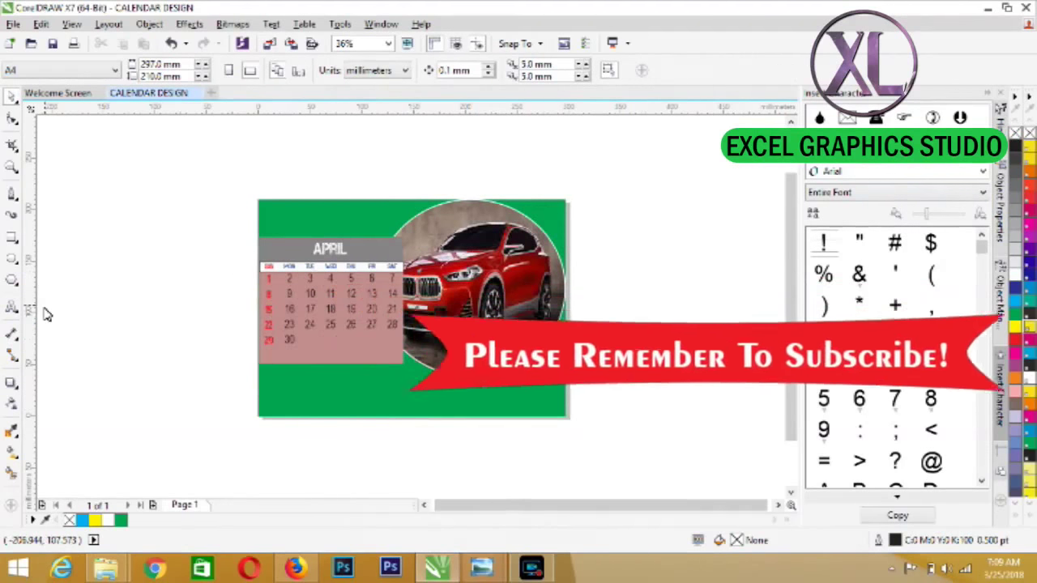
pyautogui.click(10, 310)
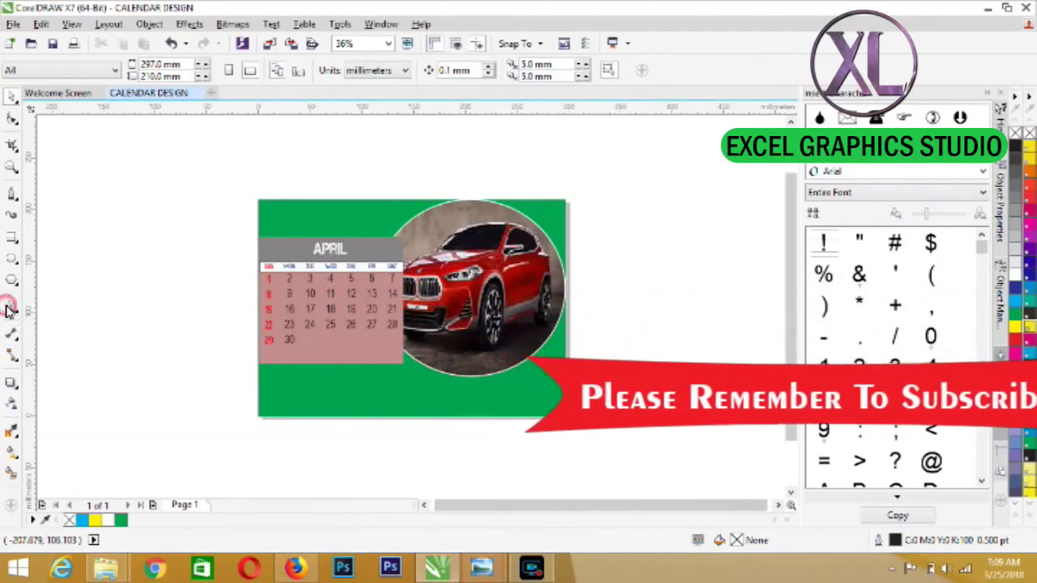
pyautogui.click(185, 256)
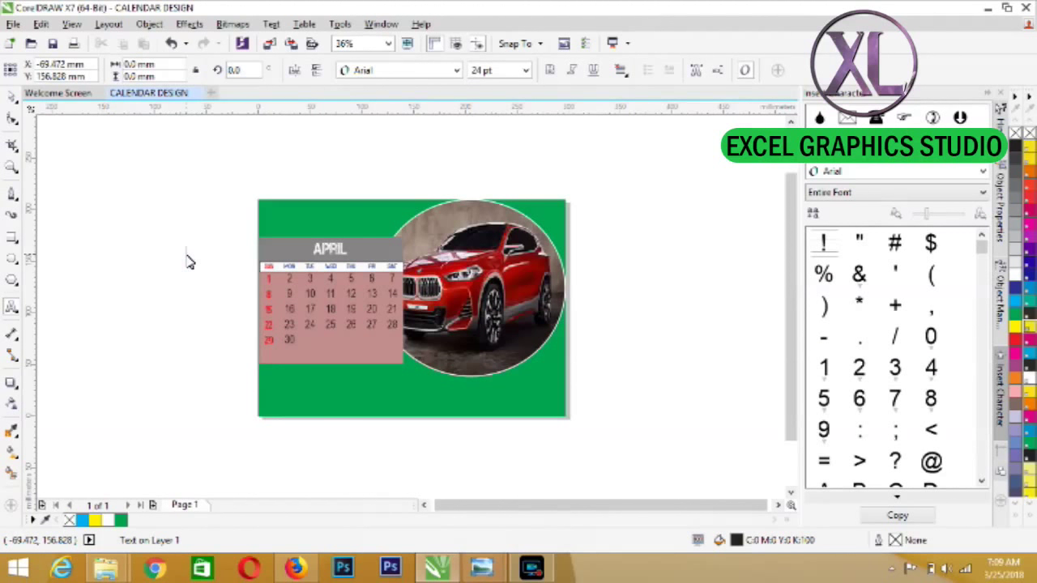
pyautogui.write('ALENDAR')
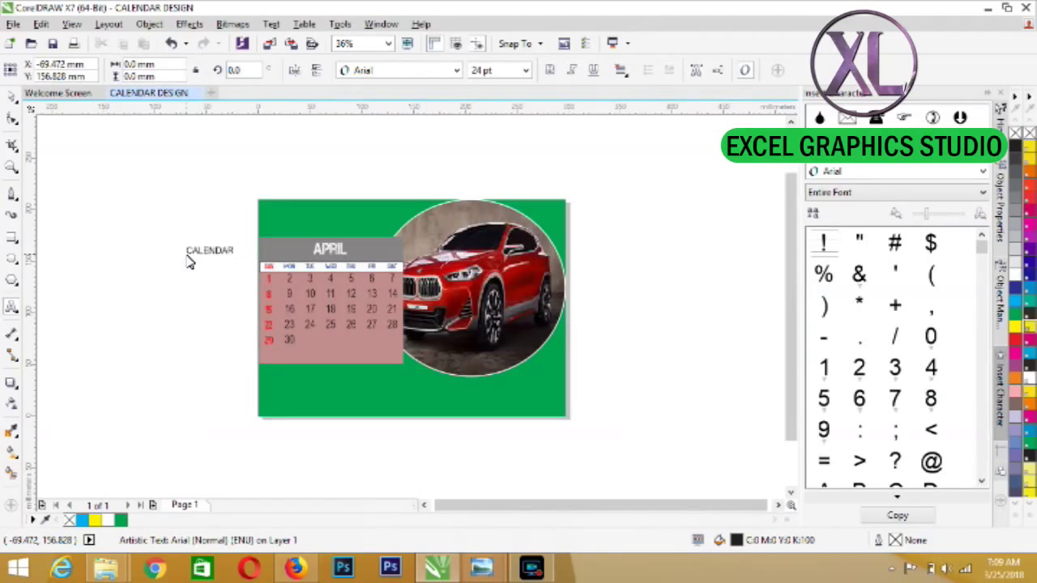
pyautogui.hotkey('ctrl', 'b')
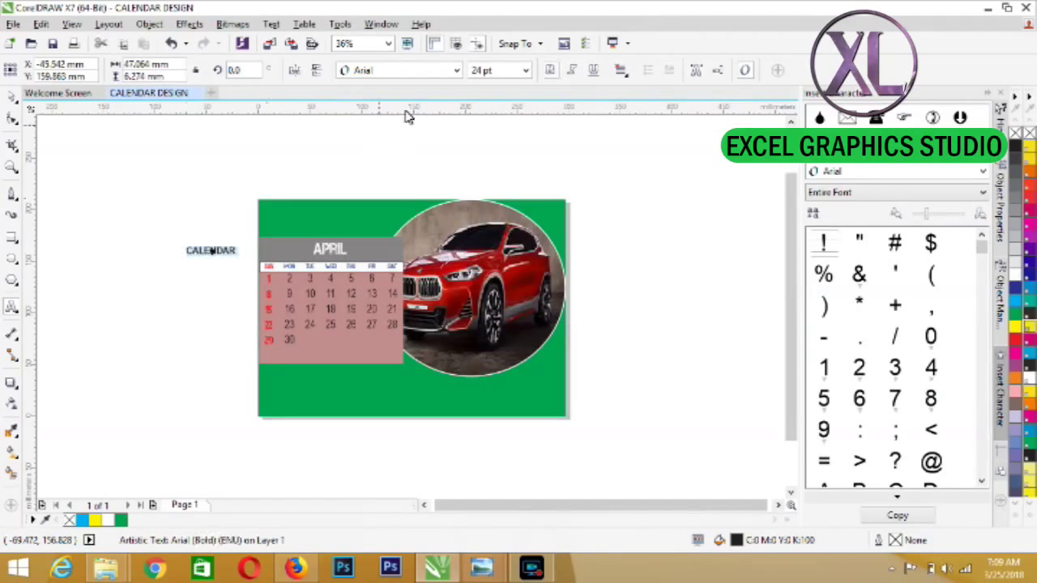
pyautogui.click(456, 69)
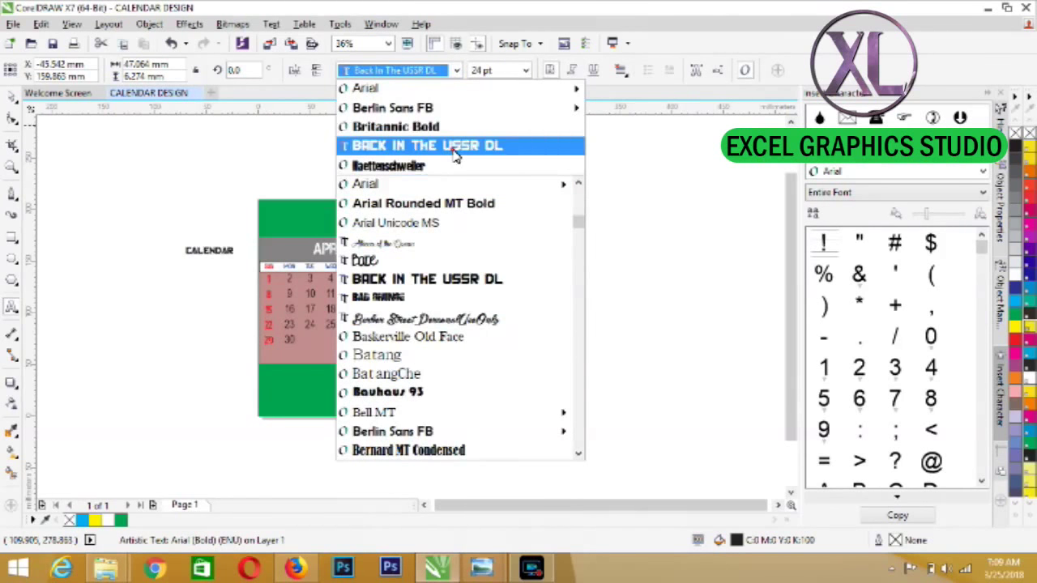
pyautogui.click(452, 147)
# - Colour CALENDAR red, place it above APRIL, and size it to 36 pt
pyautogui.click(525, 71)
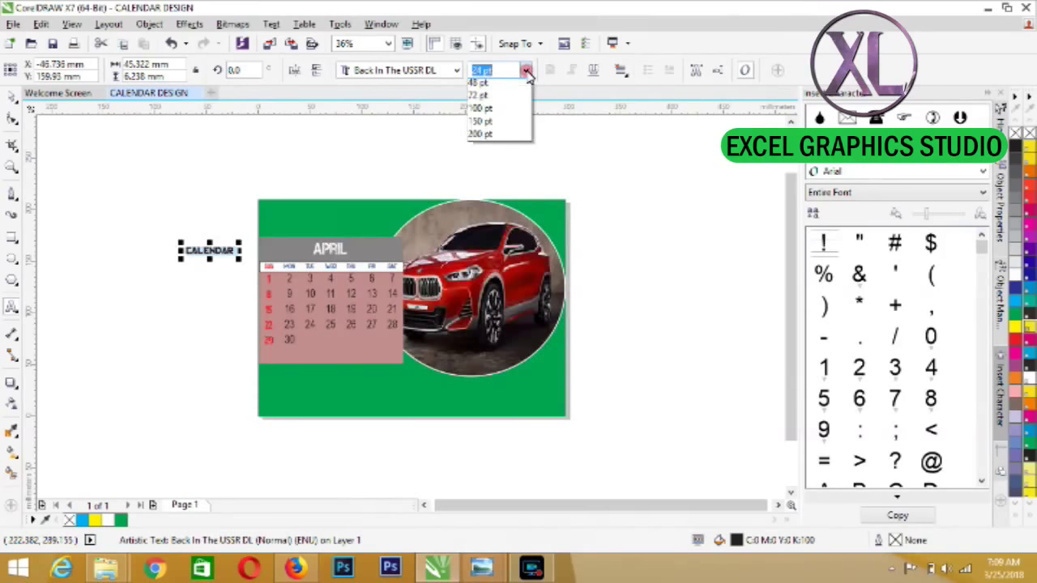
pyautogui.click(504, 242)
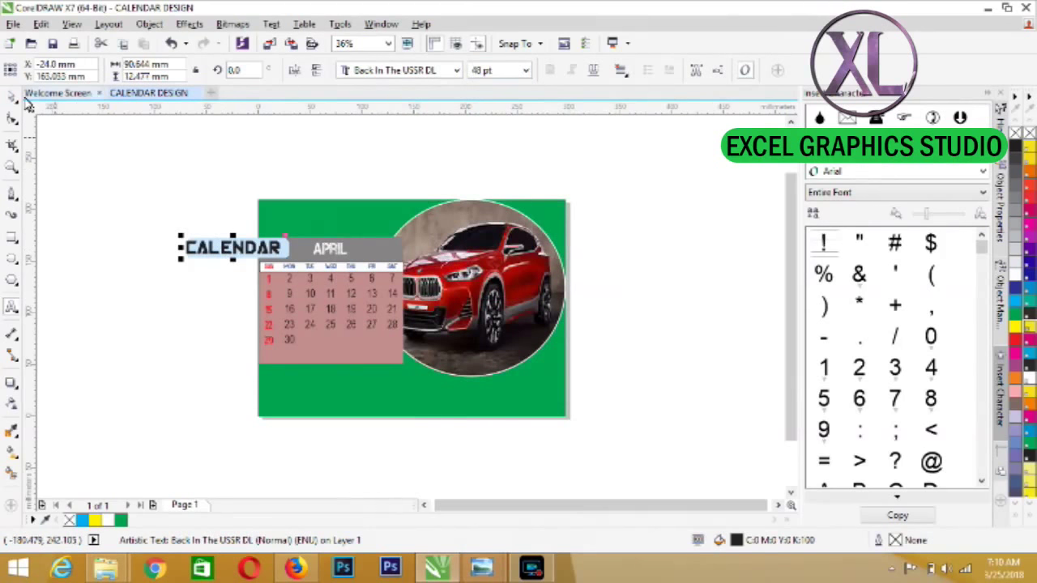
pyautogui.click(1013, 339)
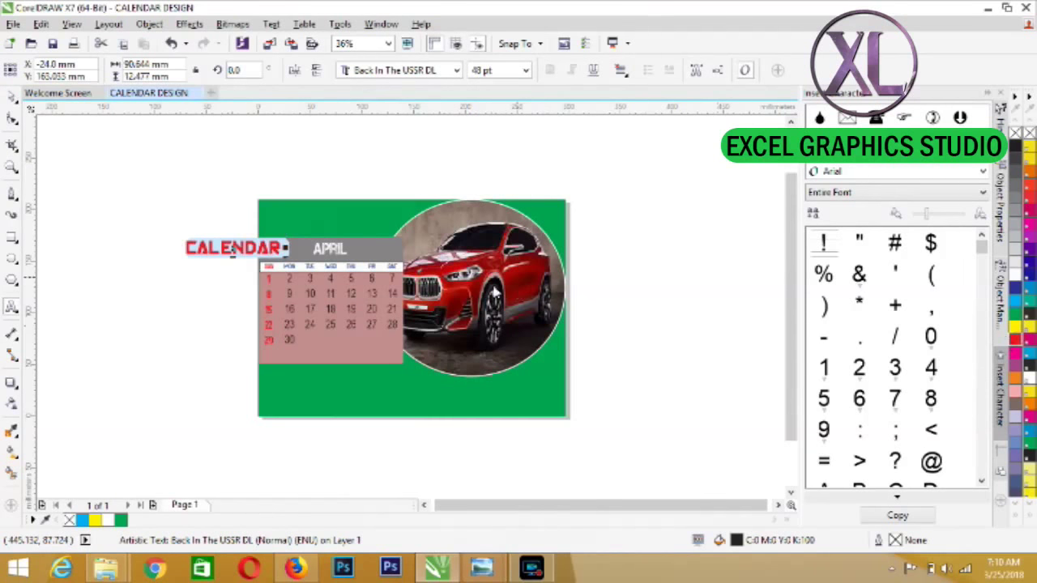
pyautogui.moveTo(233, 253); pyautogui.dragTo(309, 223)
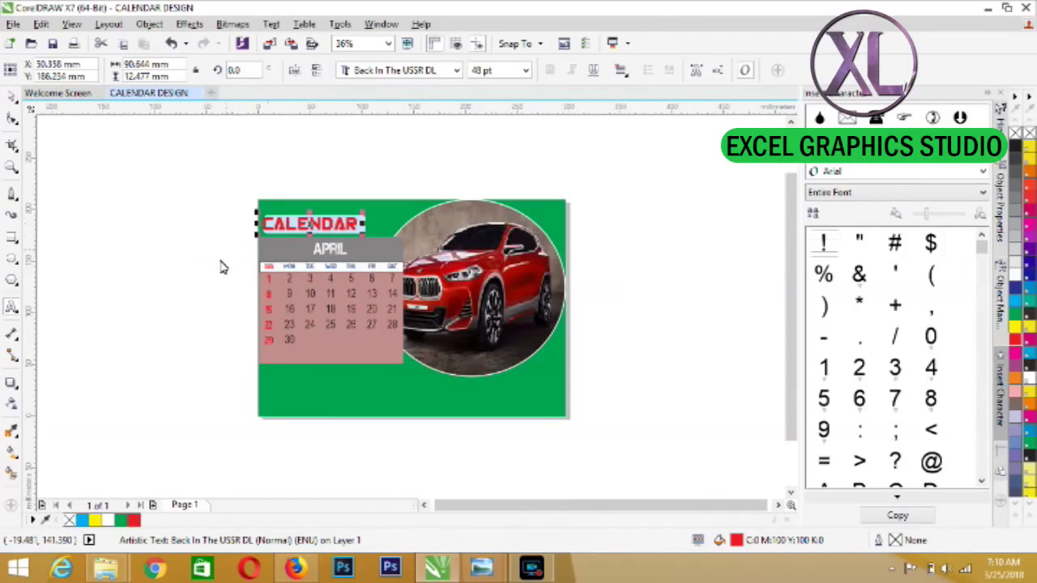
pyautogui.click(526, 71)
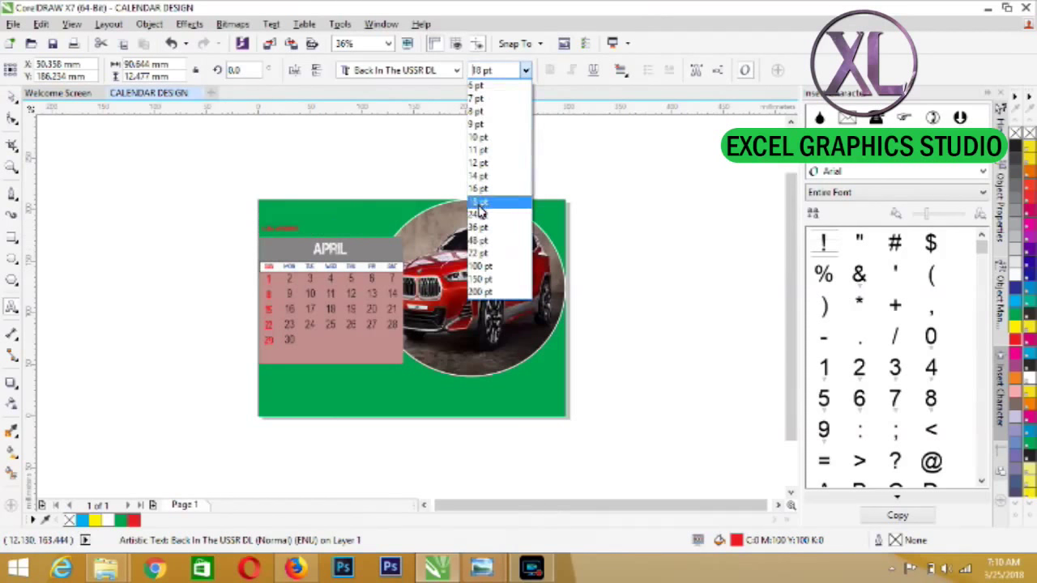
pyautogui.click(479, 233)
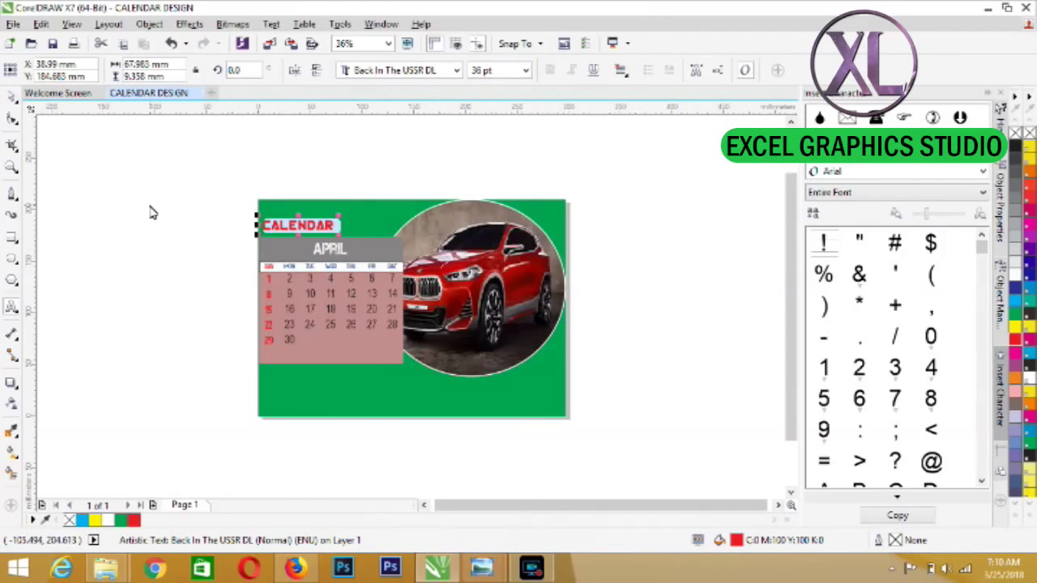
# - Type a bold 2018 in Haettenschweiler at 72 pt
pyautogui.click(174, 356)
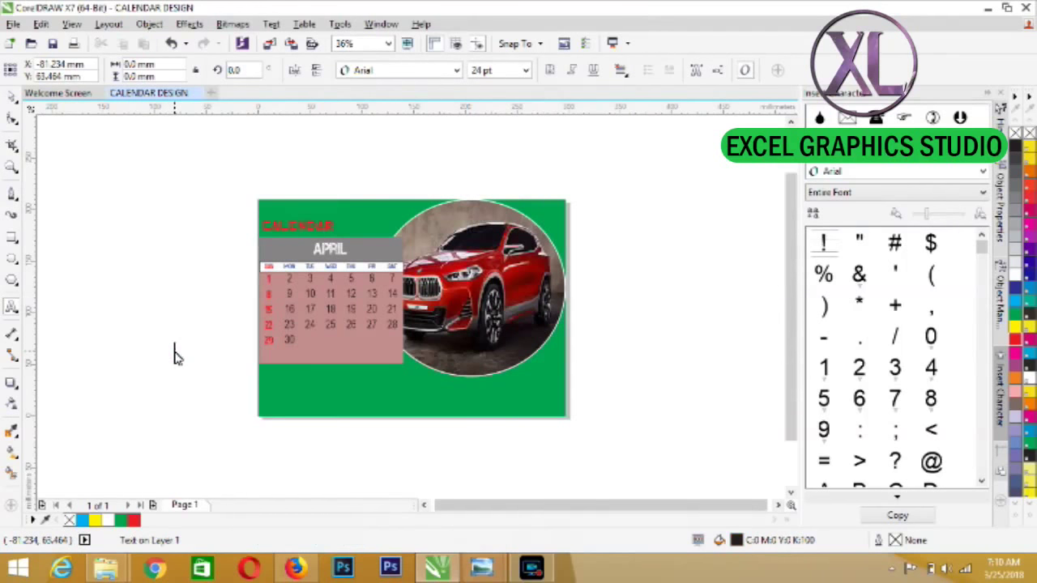
pyautogui.write('29')
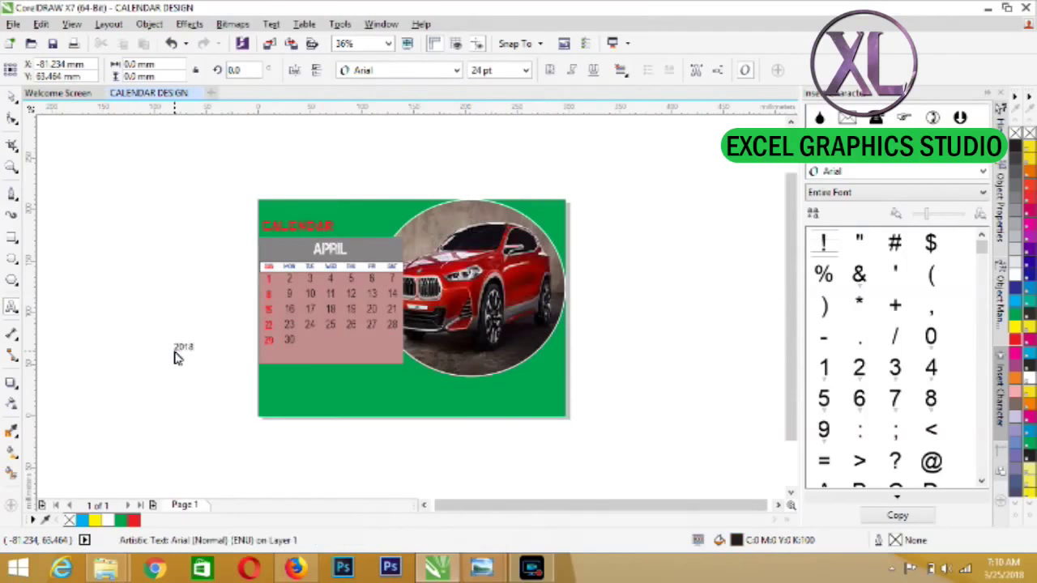
pyautogui.hotkey('ctrl', 'space')
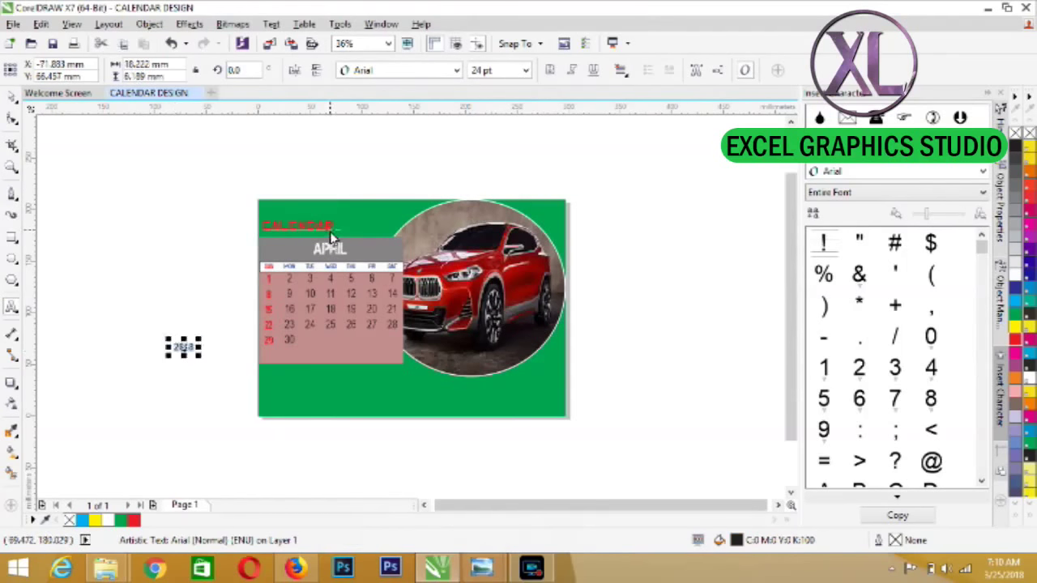
pyautogui.hotkey('ctrl', 'b')
pyautogui.click(525, 70)
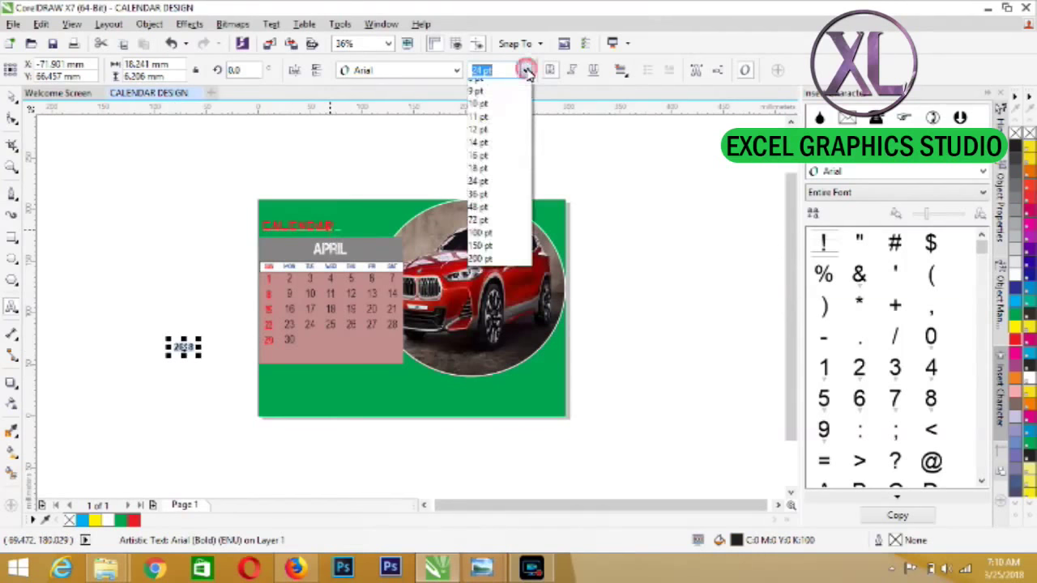
pyautogui.click(498, 253)
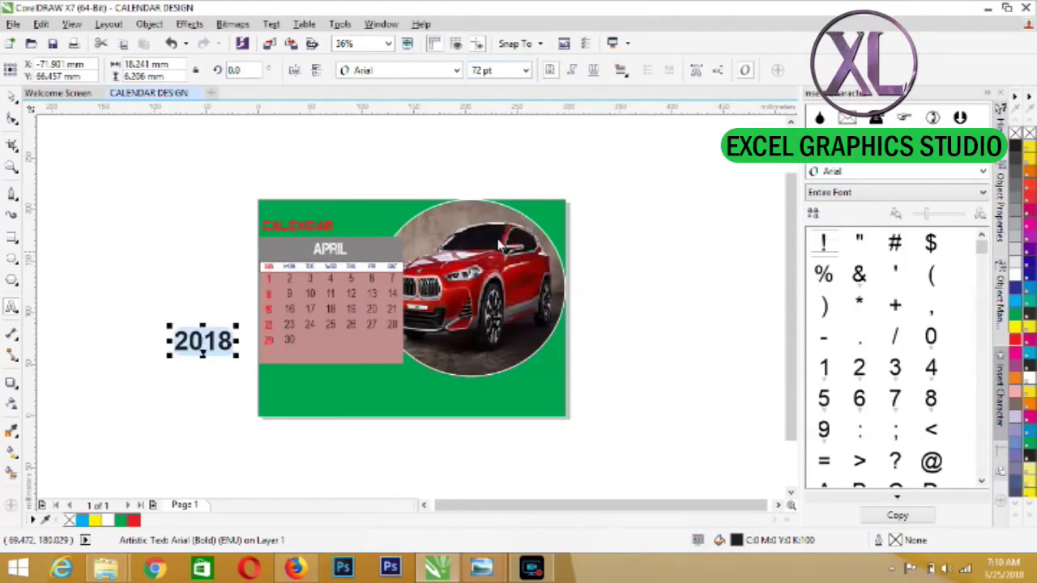
pyautogui.click(458, 71)
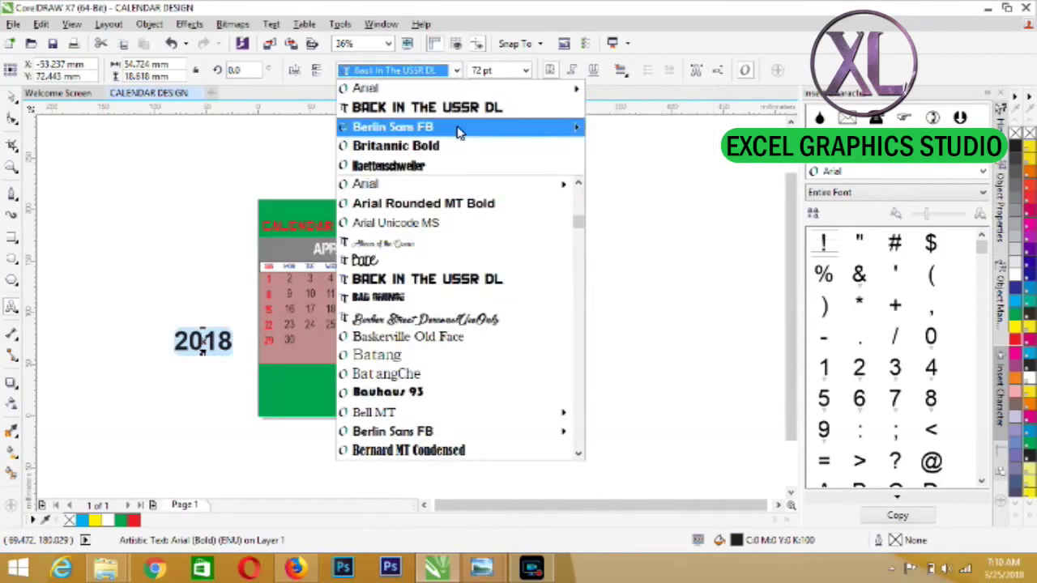
pyautogui.click(455, 168)
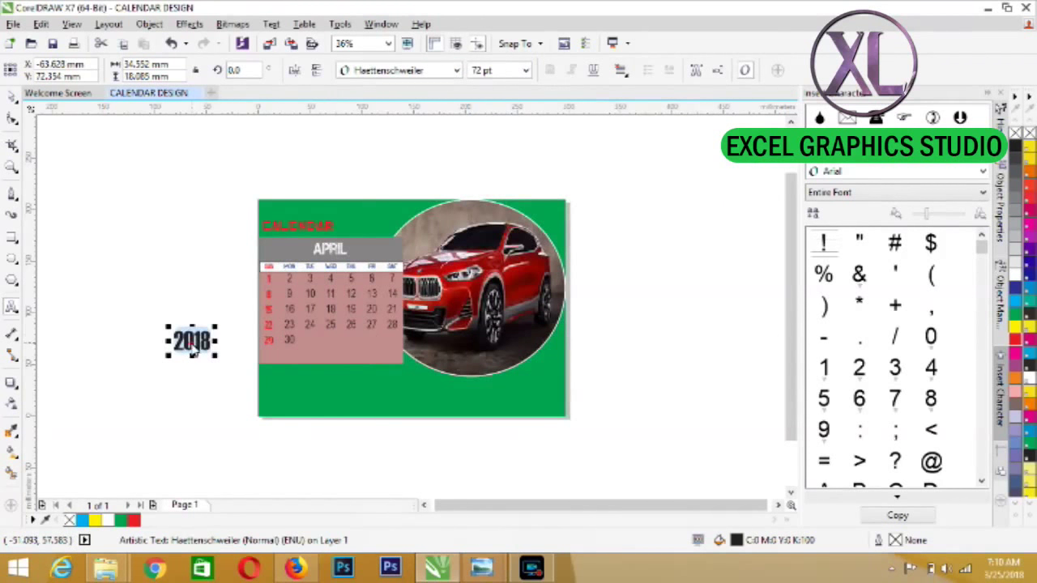
# - Place 2018 beside CALENDAR, enlarge it to 100 pt, and colour it yellow
pyautogui.moveTo(198, 350); pyautogui.dragTo(354, 274)
pyautogui.moveTo(364, 237); pyautogui.dragTo(362, 229)
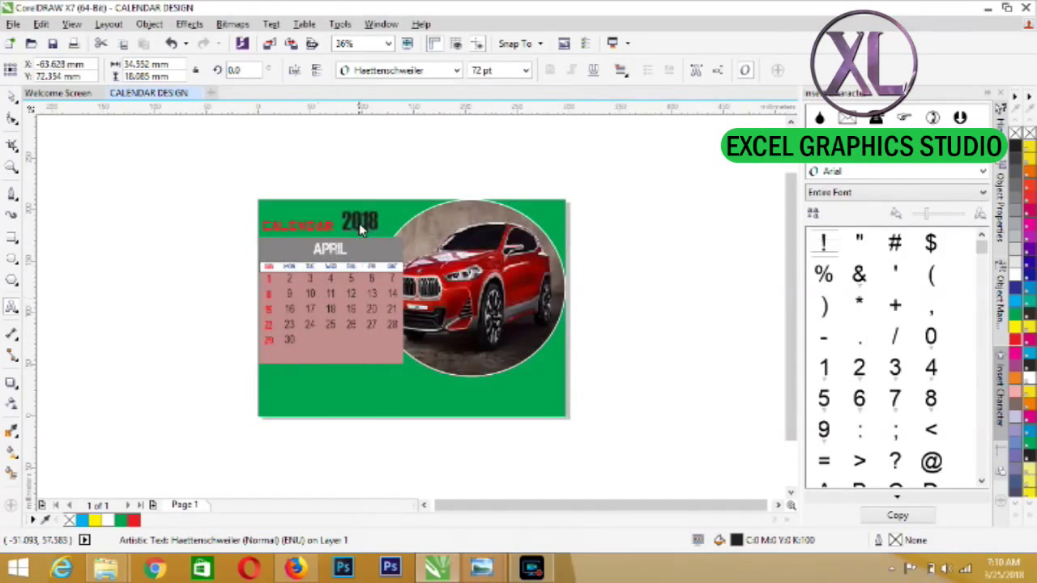
pyautogui.click(525, 70)
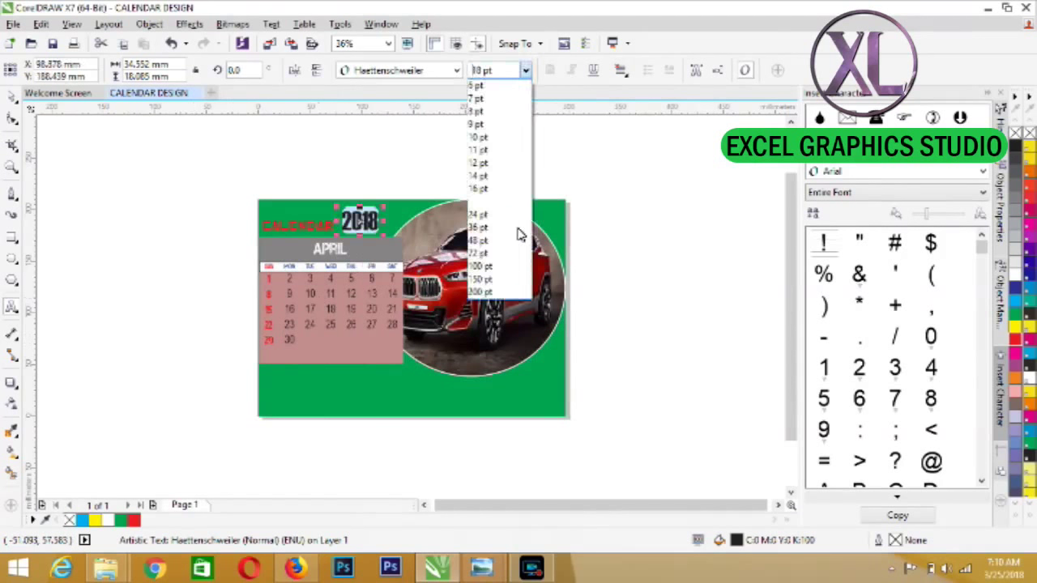
pyautogui.click(508, 267)
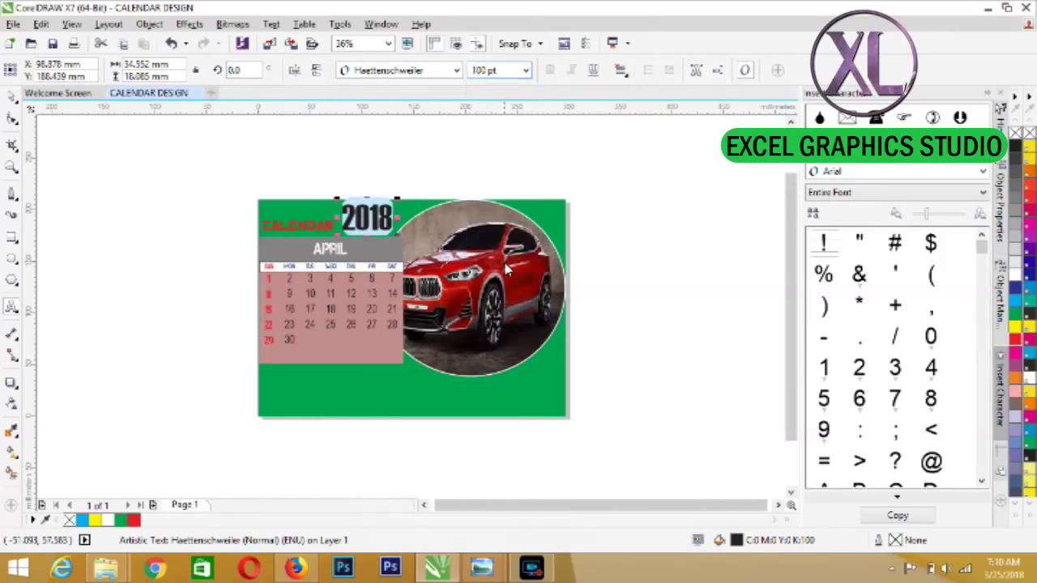
pyautogui.click(1017, 334)
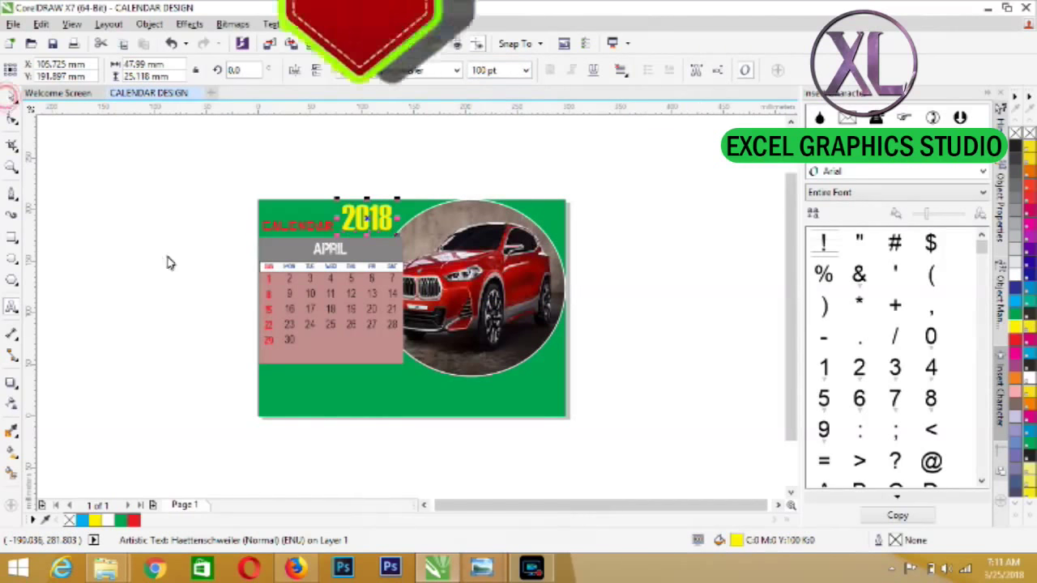
pyautogui.click(304, 229)
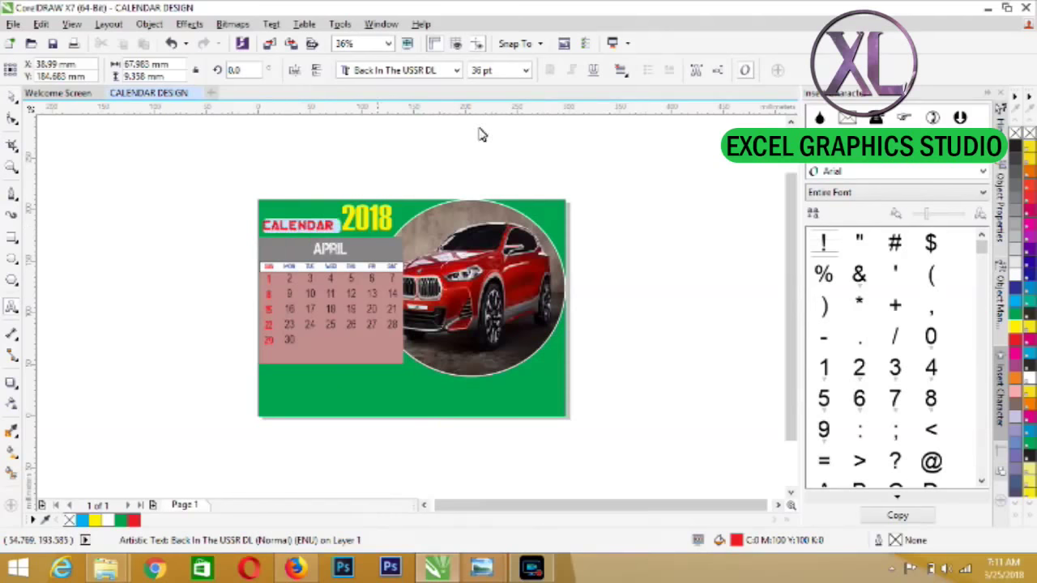
pyautogui.click(525, 72)
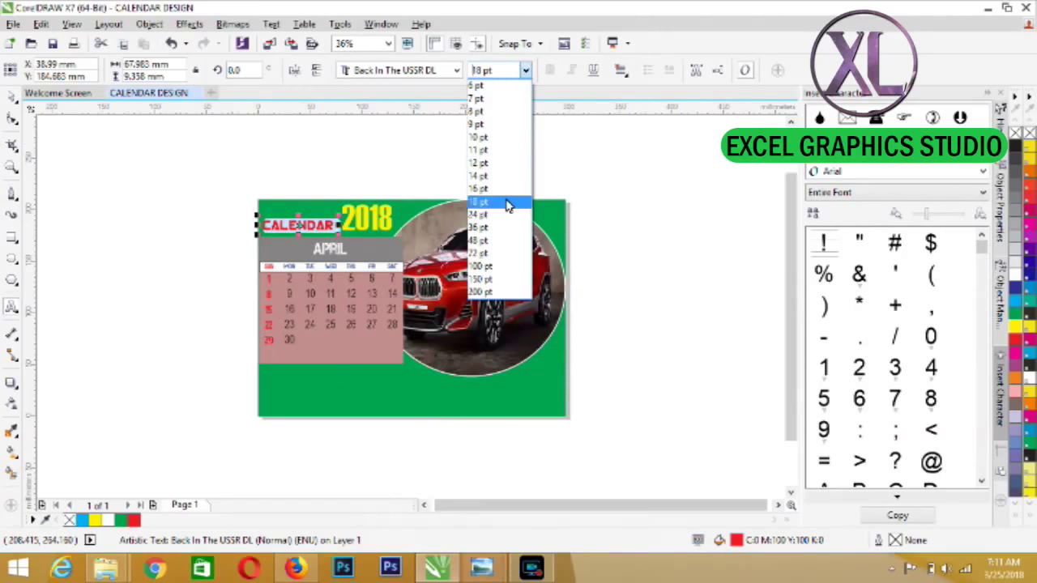
pyautogui.click(485, 240)
pyautogui.click(12, 97)
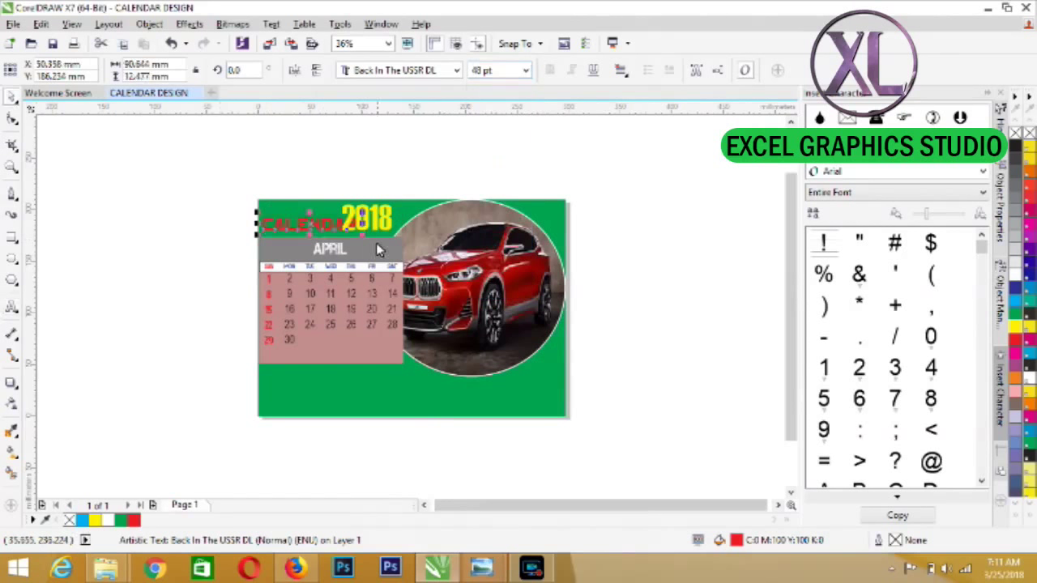
pyautogui.click(385, 227)
pyautogui.moveTo(397, 233); pyautogui.dragTo(400, 230)
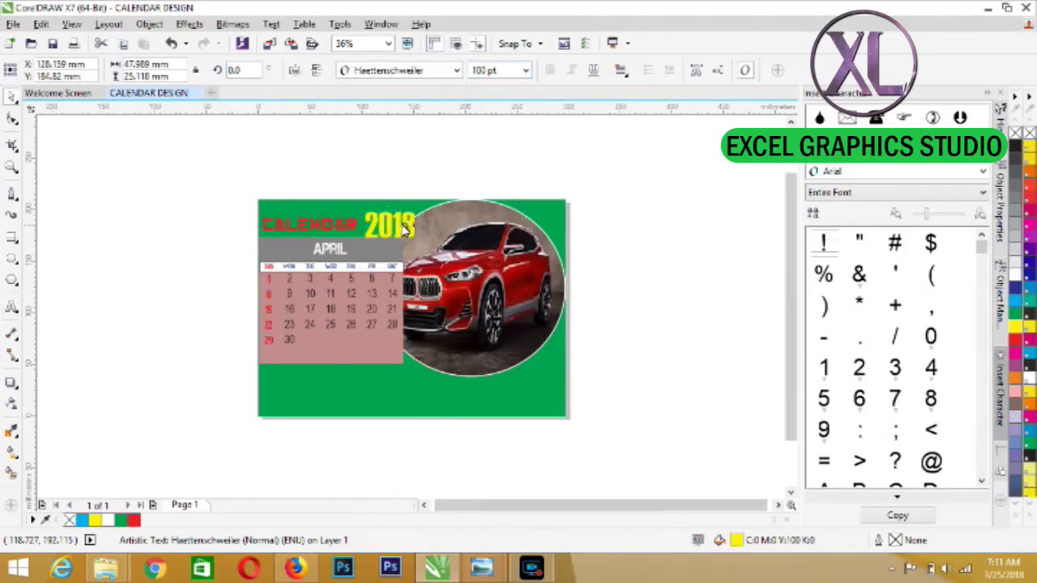
pyautogui.click(190, 222)
pyautogui.click(311, 224)
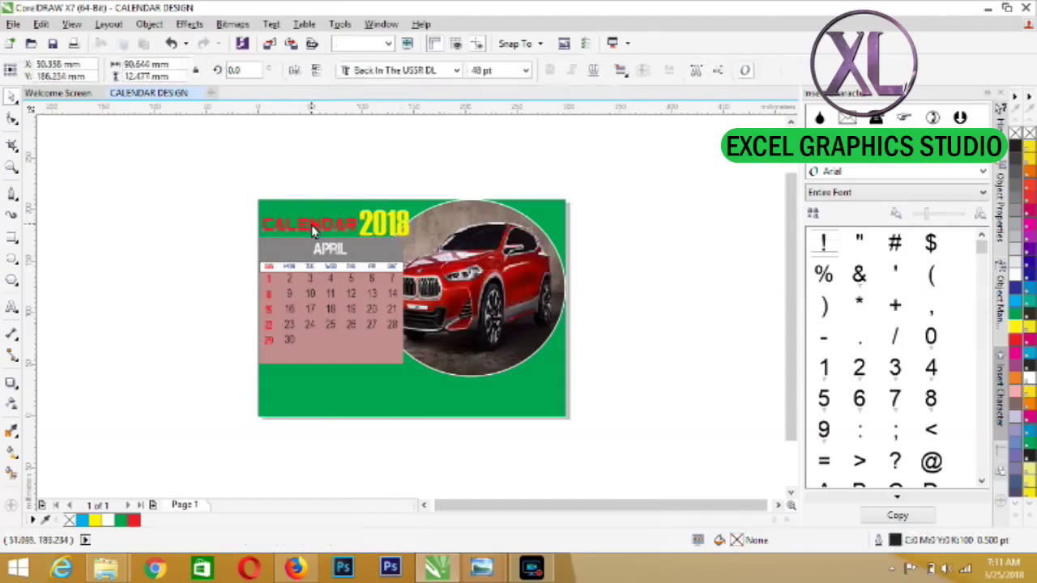
pyautogui.click(1017, 274)
pyautogui.click(673, 243)
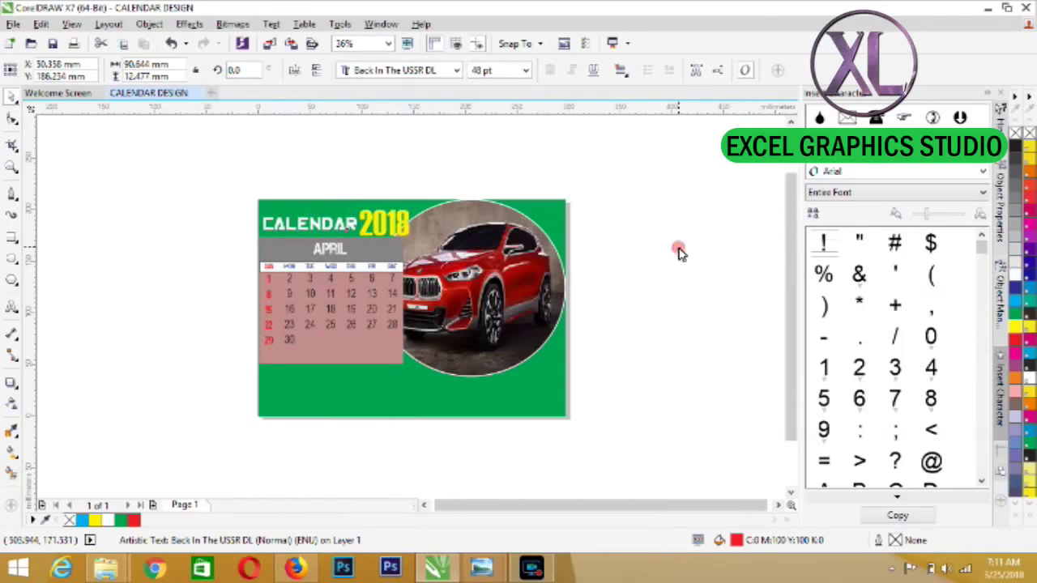
pyautogui.click(187, 365)
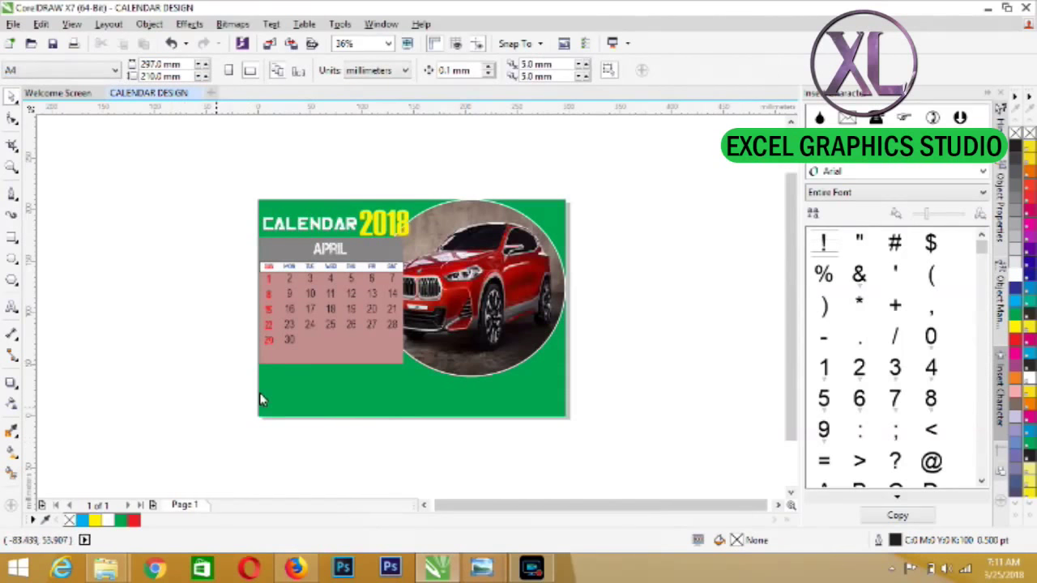
# - Add a horizontal guide in the green area and type CONTACT at 36 pt
pyautogui.moveTo(413, 112); pyautogui.dragTo(394, 381)
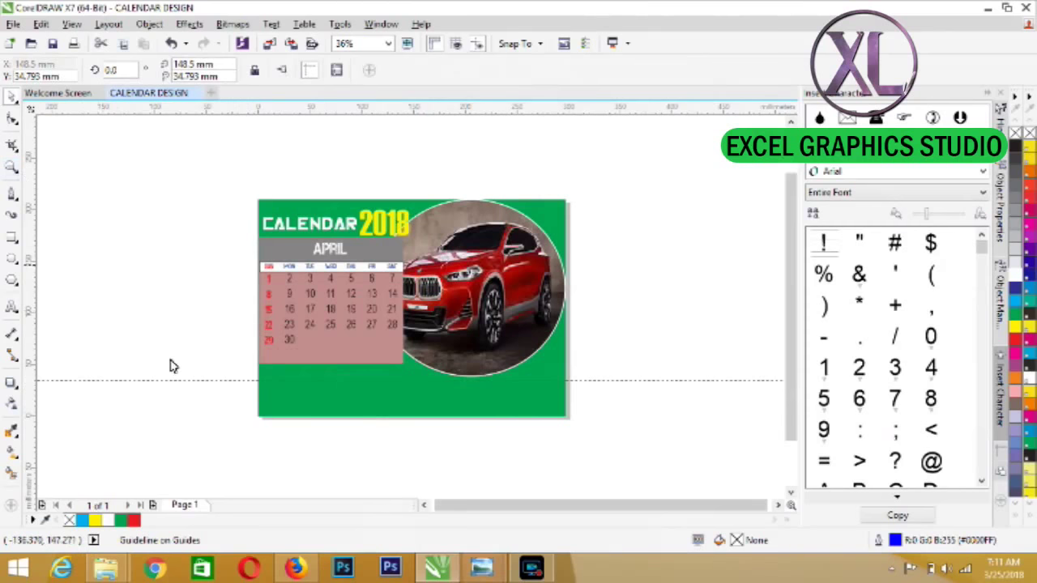
pyautogui.moveTo(352, 381); pyautogui.dragTo(352, 392)
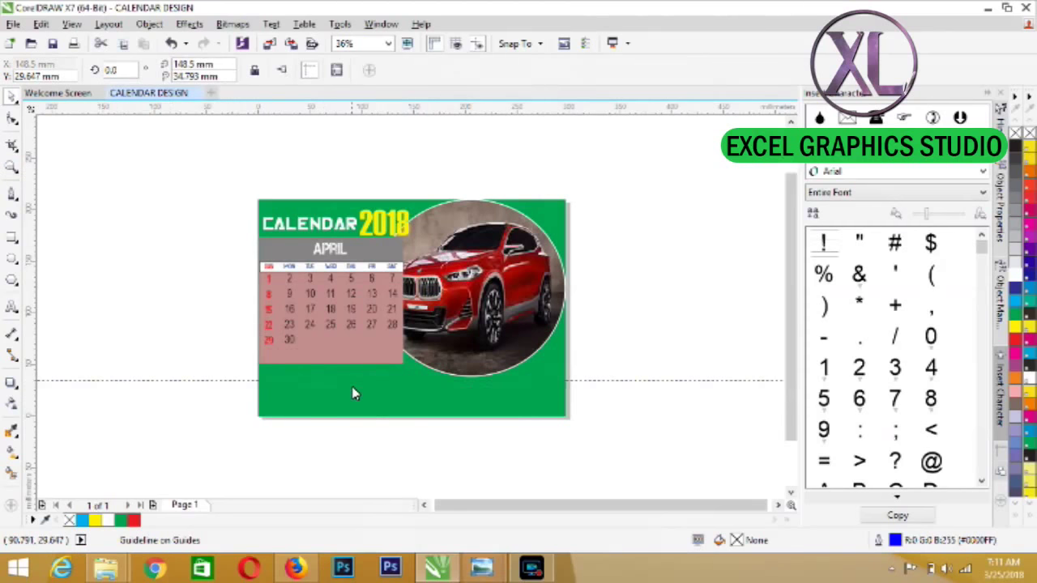
pyautogui.click(9, 308)
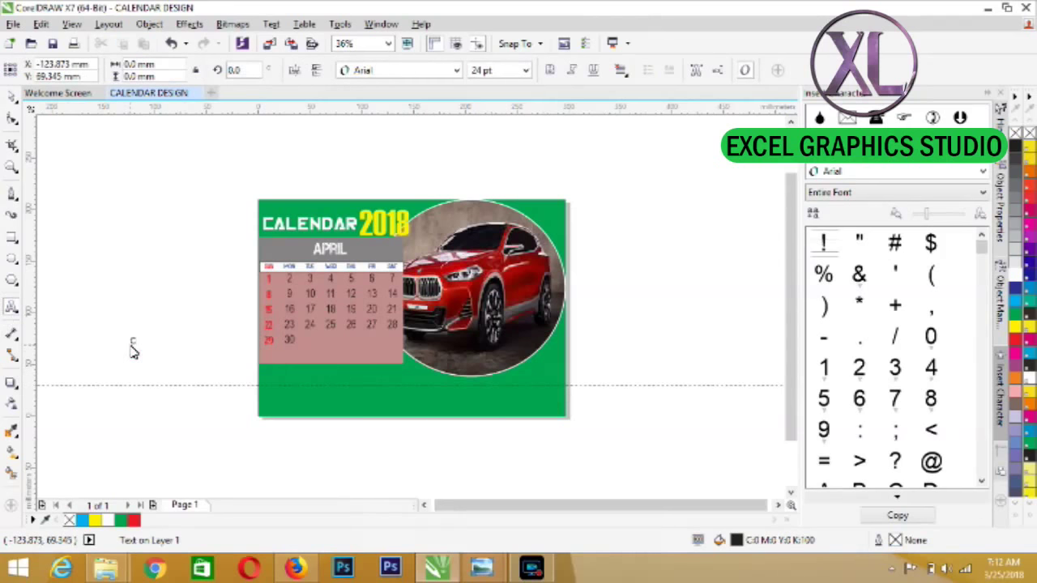
pyautogui.write('ONTACT')
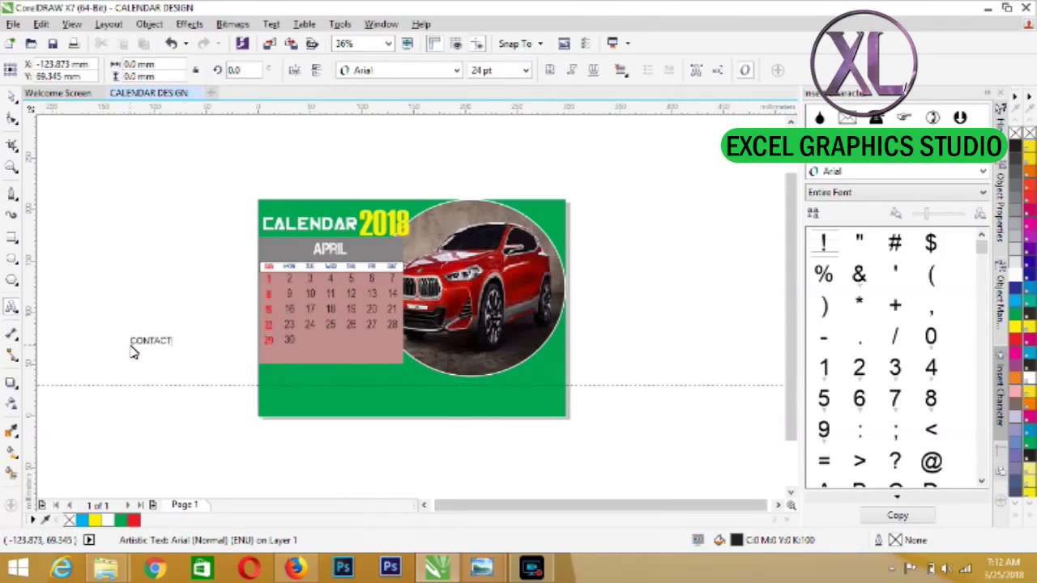
pyautogui.click(525, 70)
pyautogui.click(479, 228)
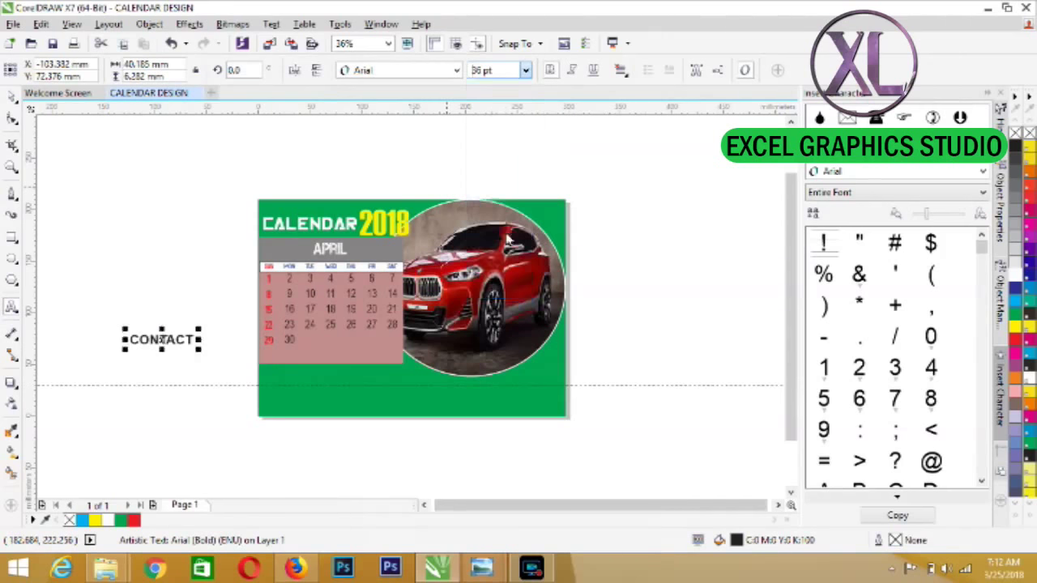
# - Place CONTACT below the calendar in red 48 pt Arial Rounded MT Bold
pyautogui.moveTo(164, 345)
pyautogui.mouseDown()
pyautogui.moveTo(263, 360)
pyautogui.moveTo(302, 389)
pyautogui.mouseUp()
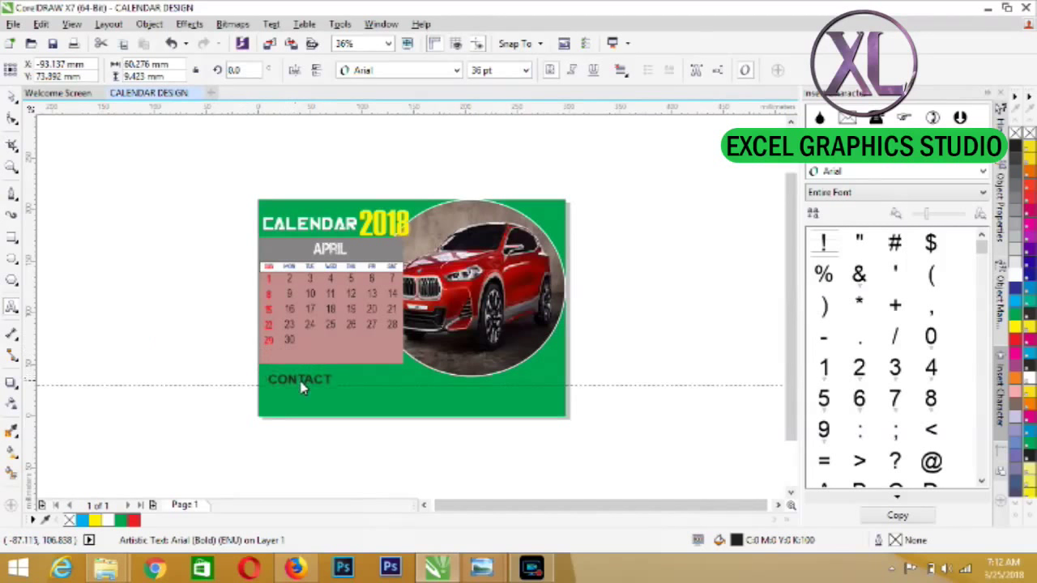
pyautogui.click(308, 391)
pyautogui.click(1022, 345)
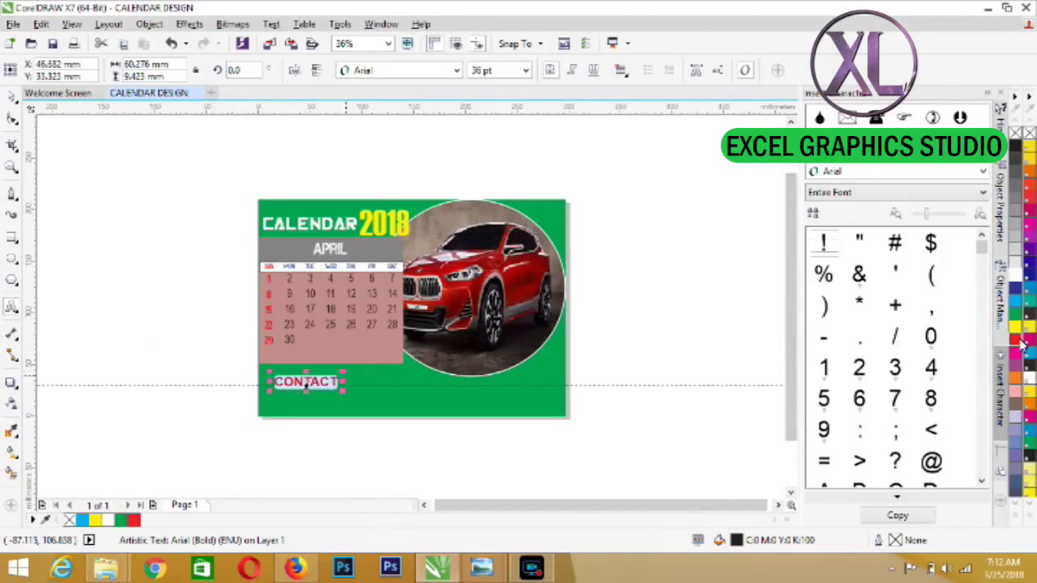
pyautogui.click(456, 70)
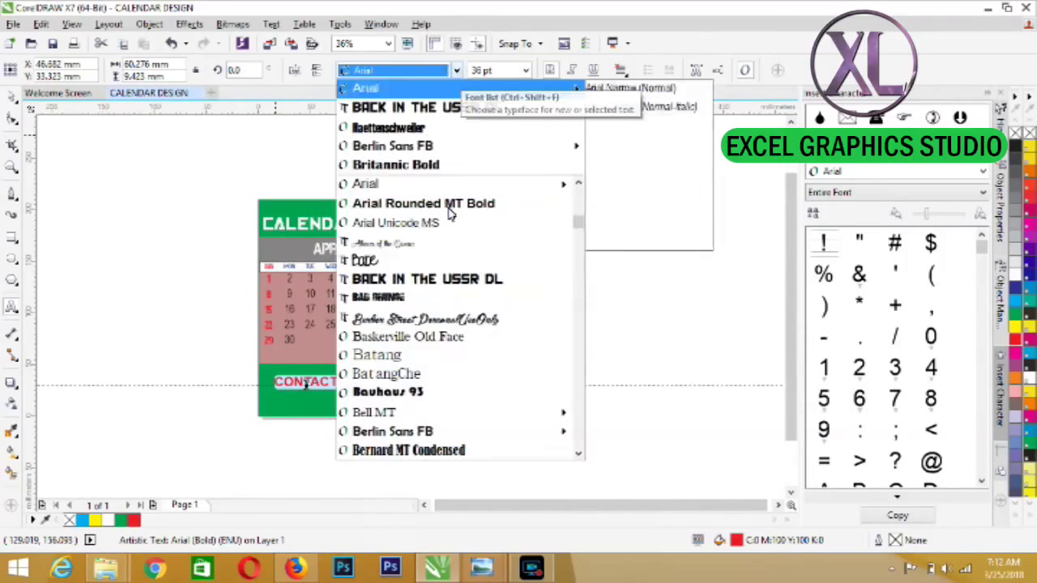
pyautogui.click(436, 207)
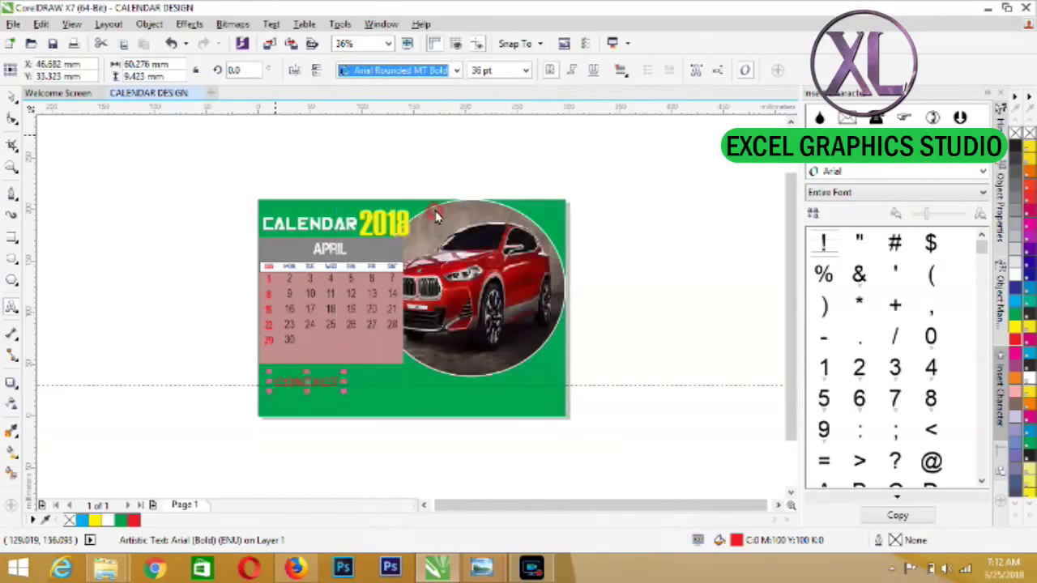
pyautogui.click(526, 71)
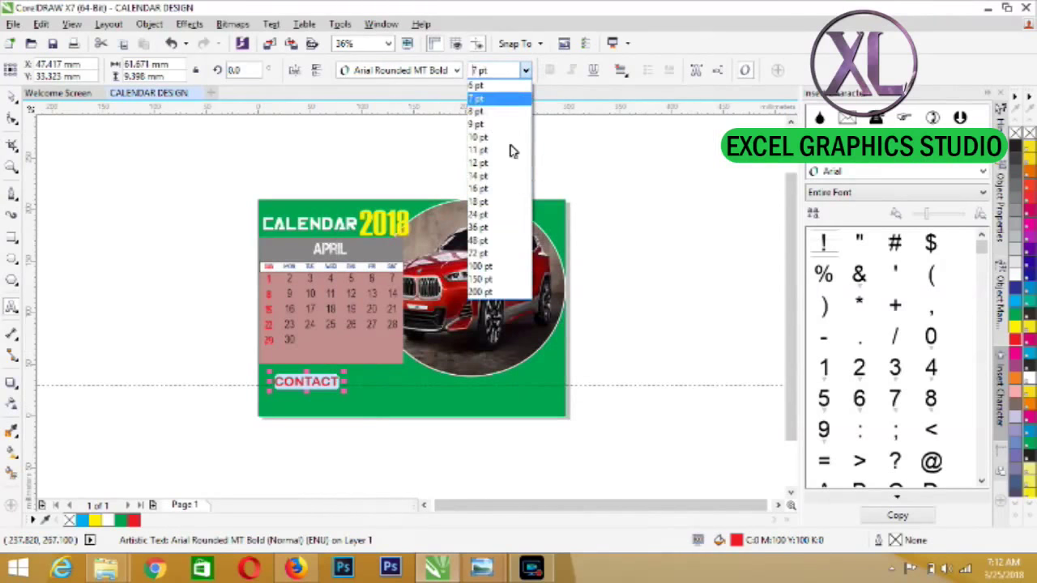
pyautogui.click(494, 241)
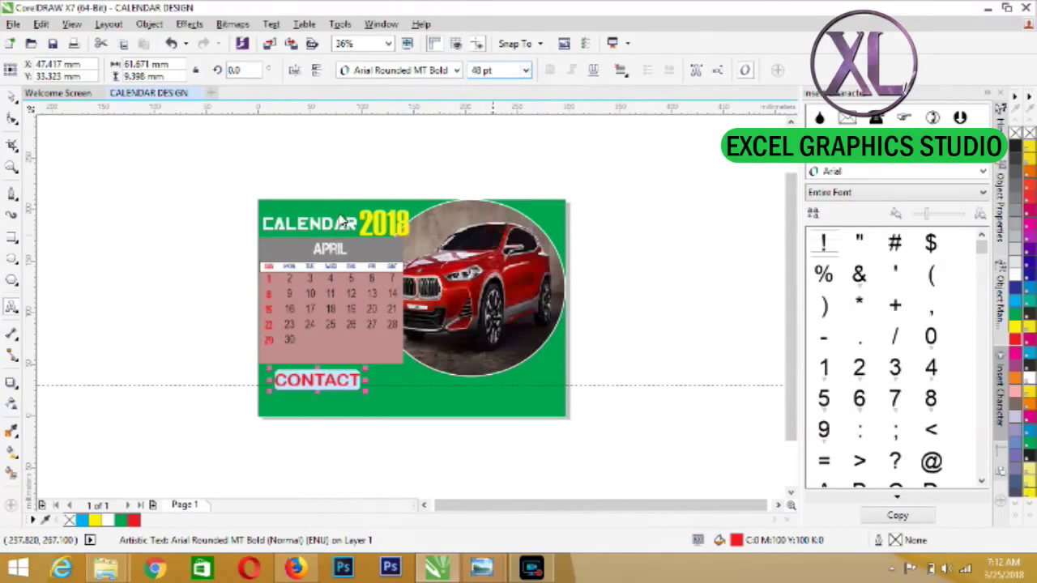
# - Deselect the heading and zoom in on the lower calendar area
pyautogui.click(6, 99)
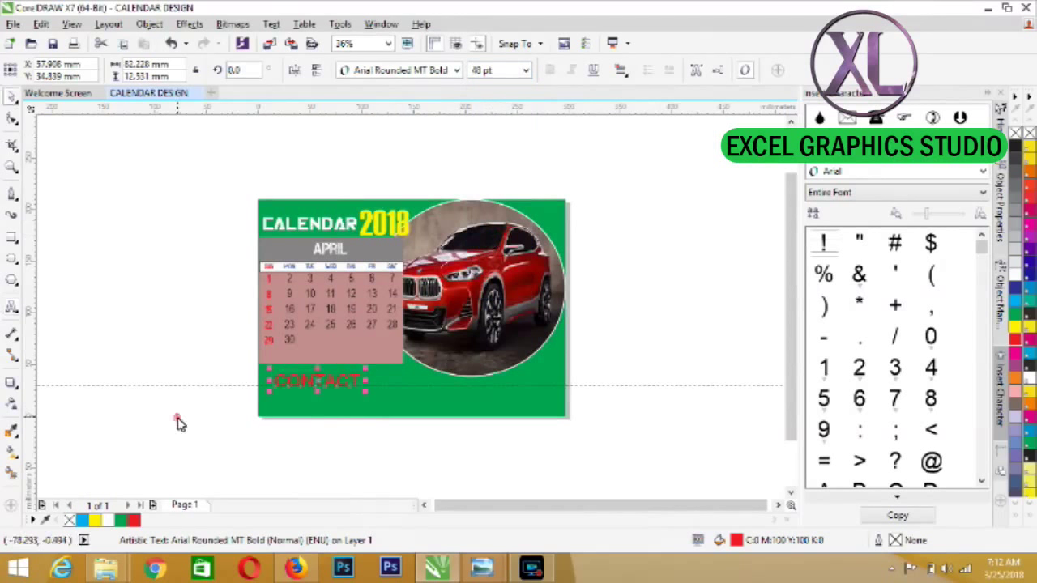
pyautogui.click(177, 419)
pyautogui.click(12, 310)
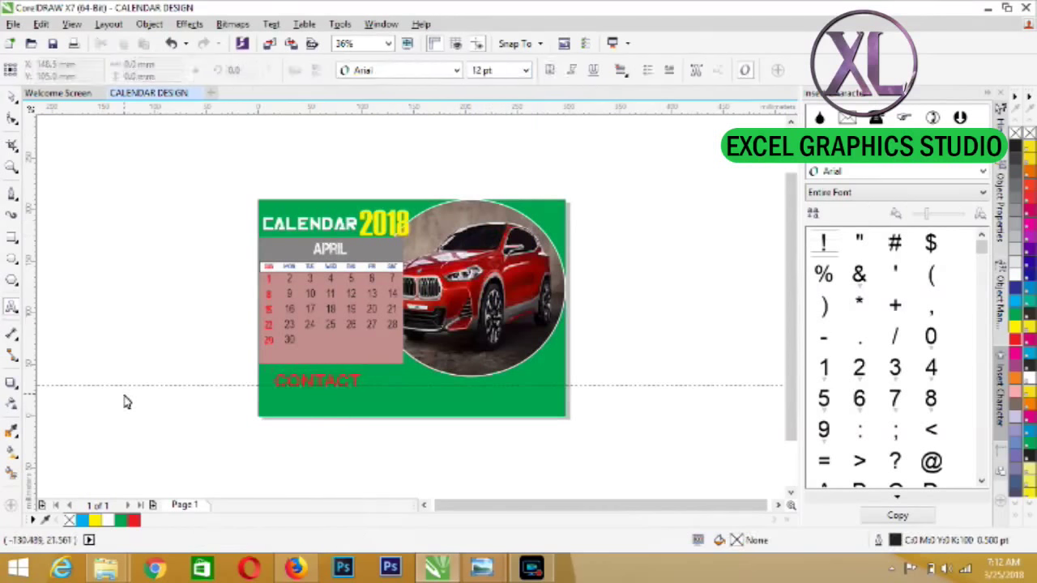
pyautogui.click(12, 166)
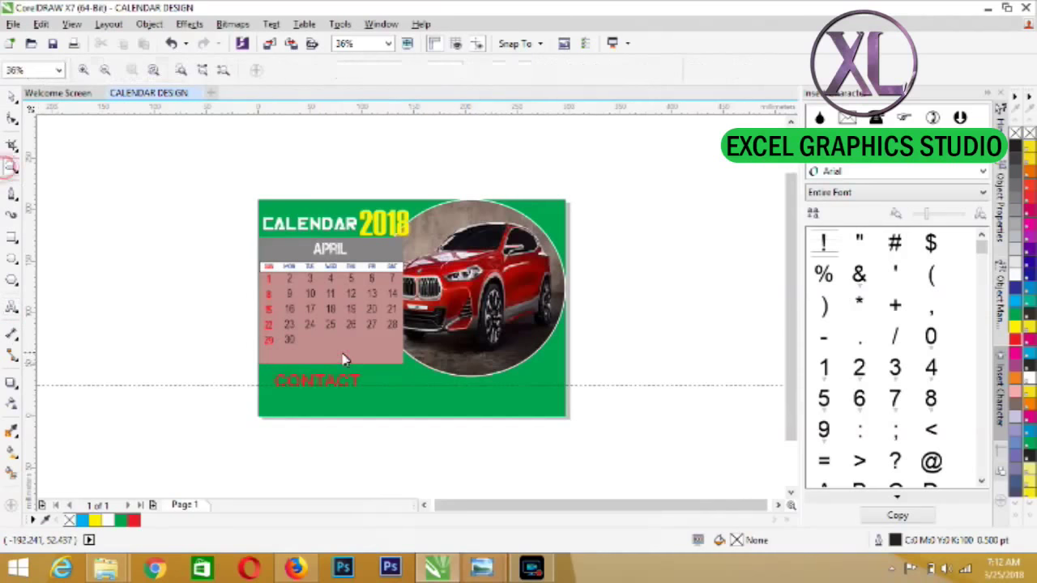
pyautogui.click(341, 353)
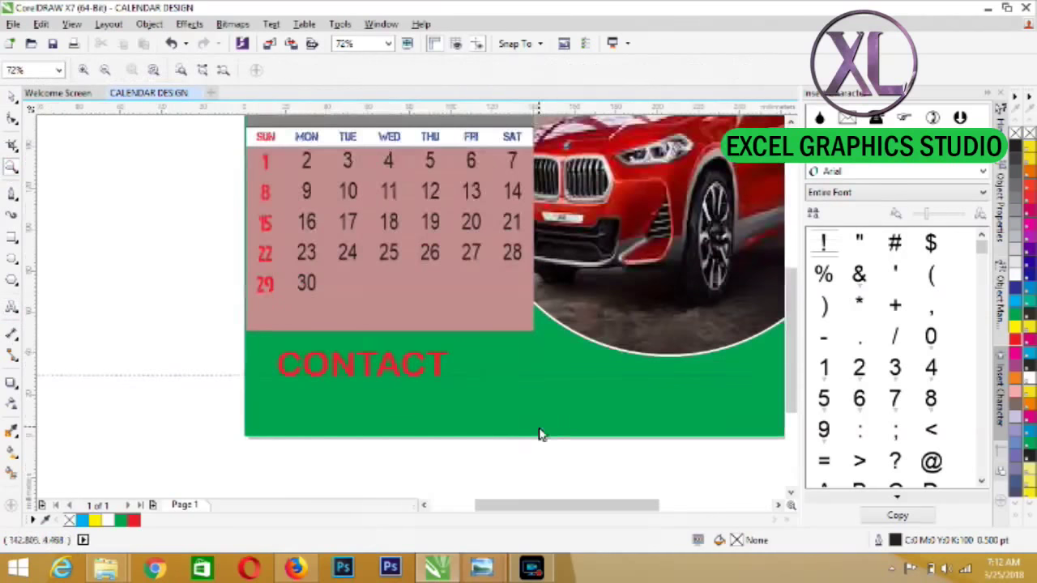
# - Paste a white telephone symbol below the CONTACT heading
pyautogui.click(12, 310)
pyautogui.click(261, 405)
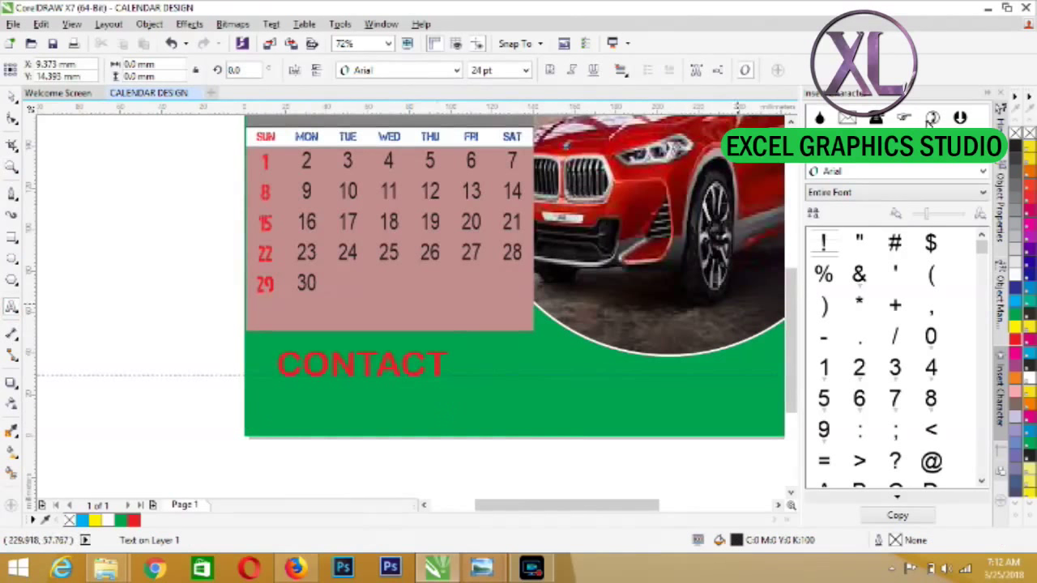
pyautogui.hotkey('ctrl', 'v')
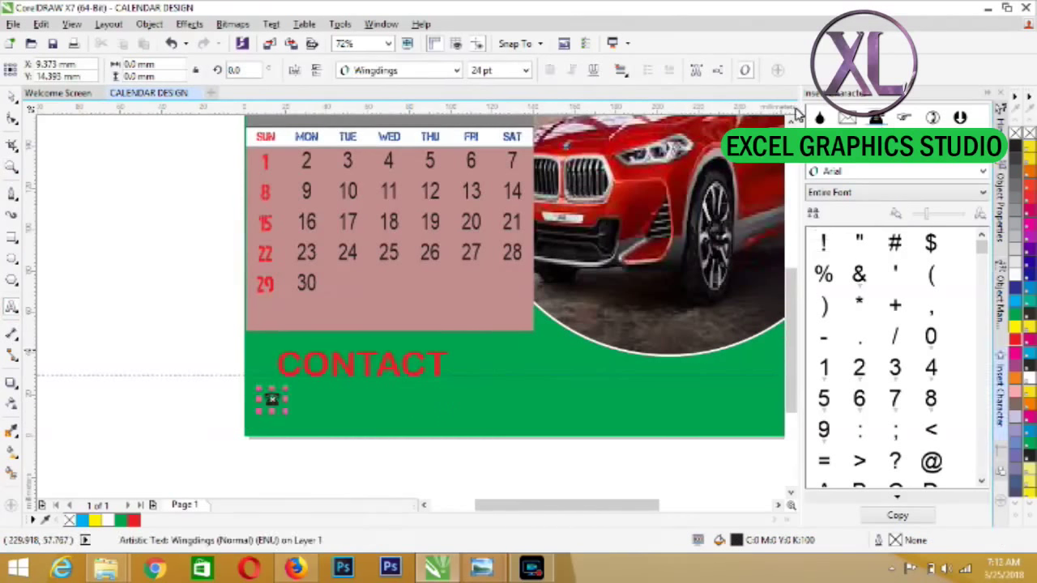
pyautogui.click(1018, 278)
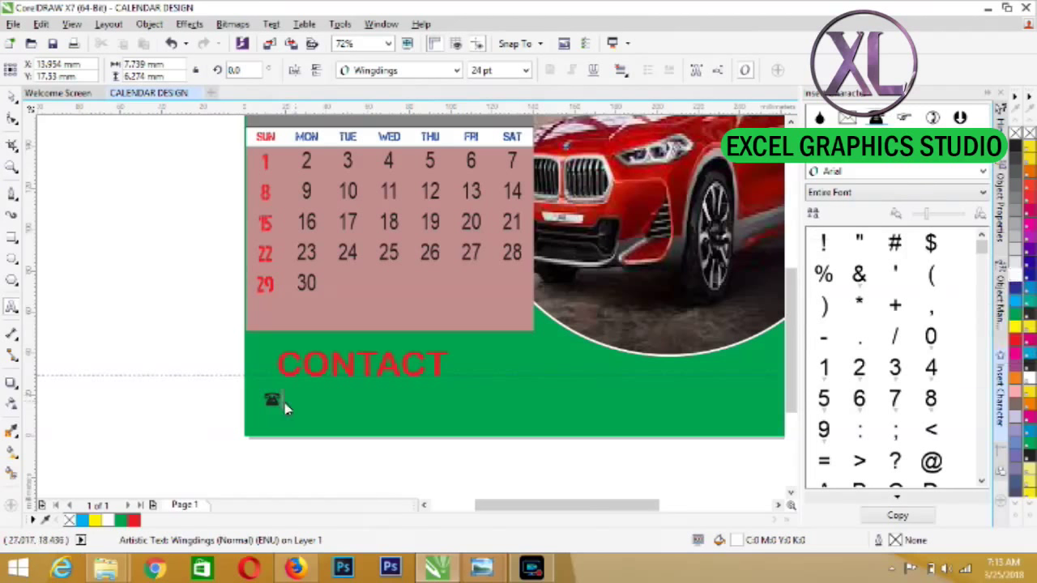
pyautogui.click(12, 96)
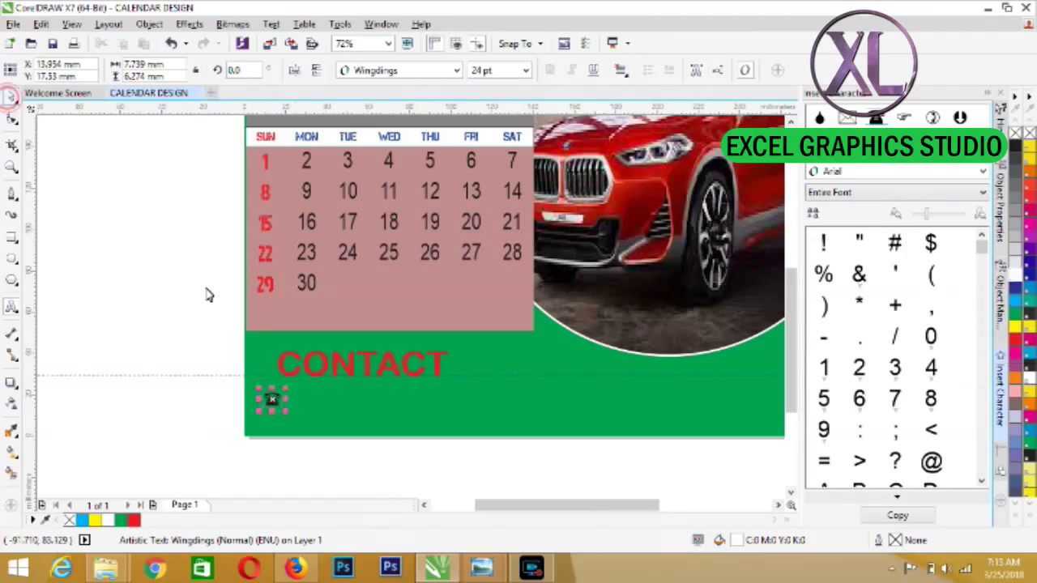
pyautogui.click(1027, 256)
pyautogui.click(1019, 278)
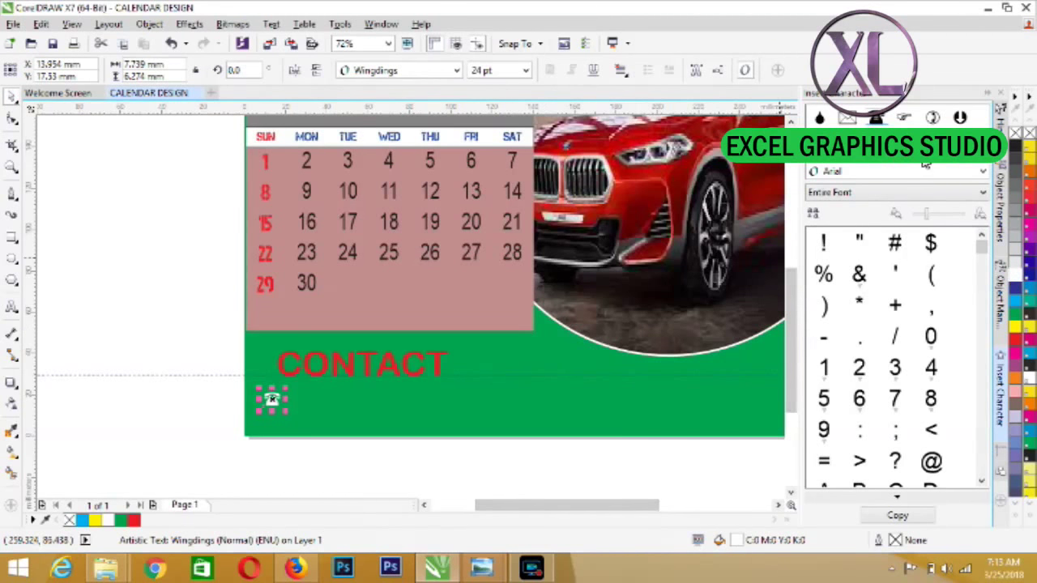
# - Enlarge the dark pin symbol and place it under the telephone
pyautogui.press('Tab')
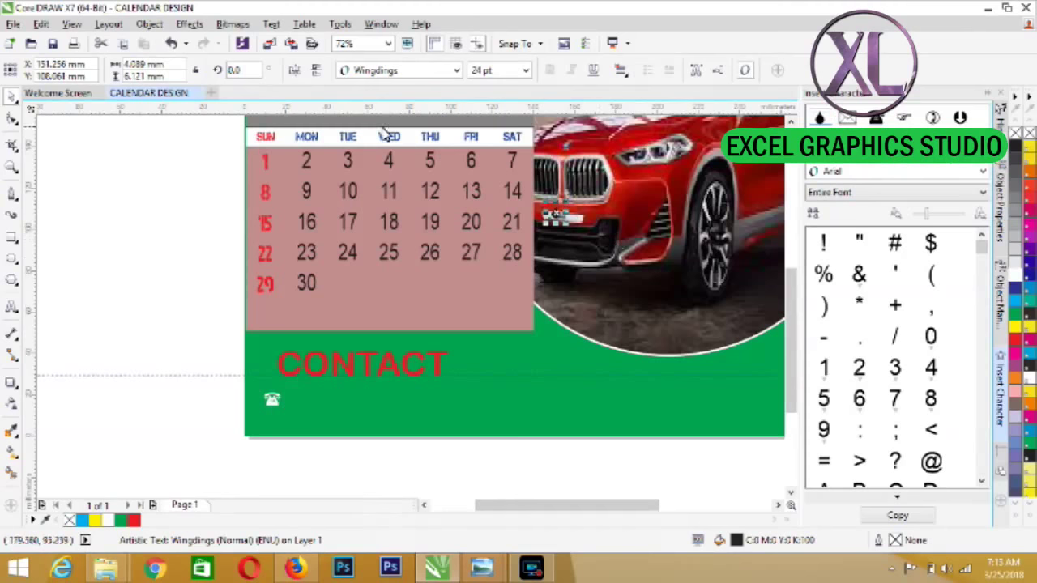
pyautogui.click(314, 74)
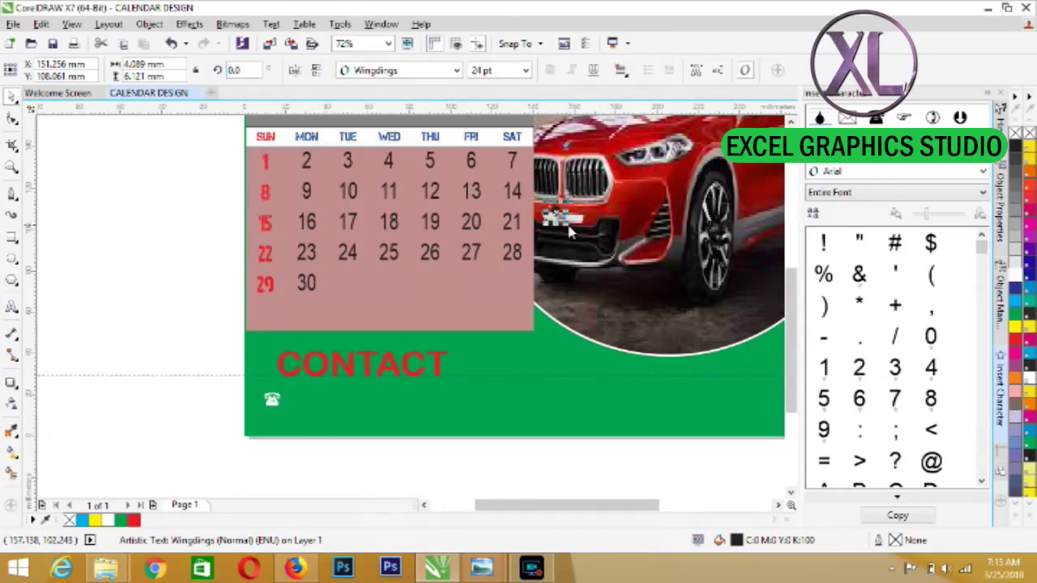
pyautogui.moveTo(569, 233); pyautogui.dragTo(577, 251)
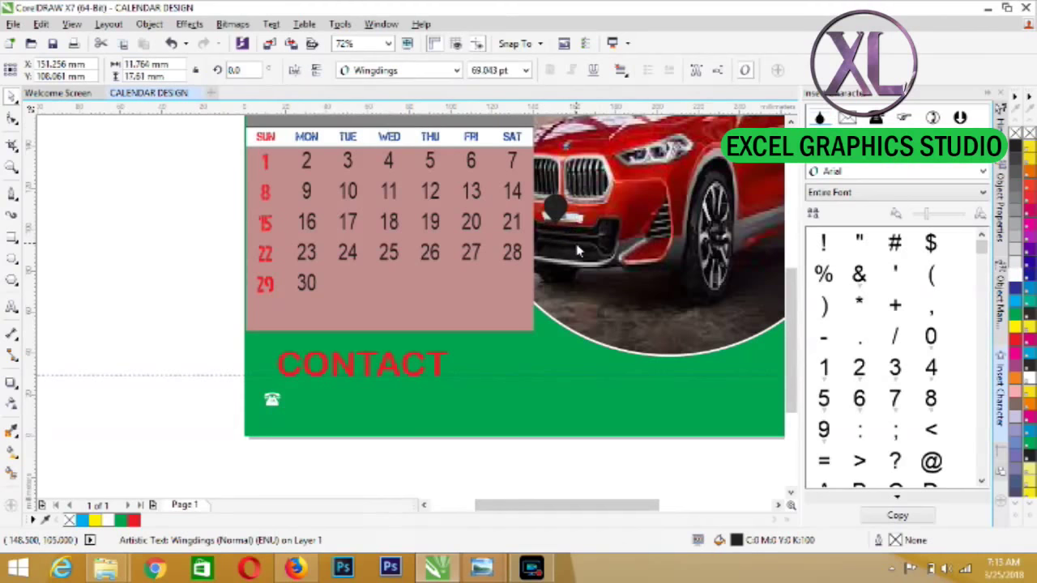
pyautogui.moveTo(578, 251)
pyautogui.mouseDown()
pyautogui.moveTo(299, 425)
pyautogui.moveTo(294, 455)
pyautogui.moveTo(277, 430)
pyautogui.moveTo(289, 446)
pyautogui.mouseUp()
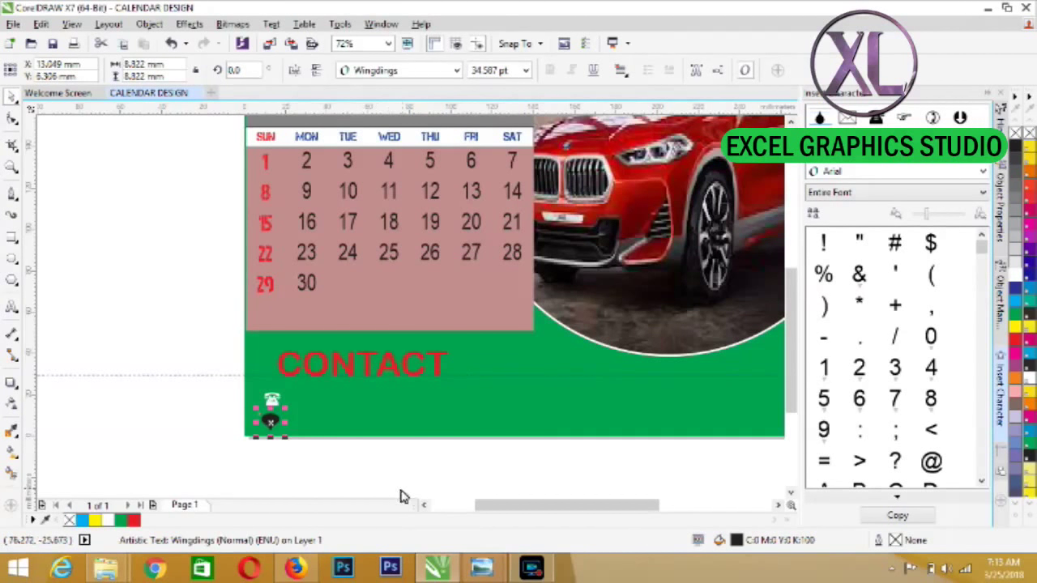
pyautogui.click(272, 401)
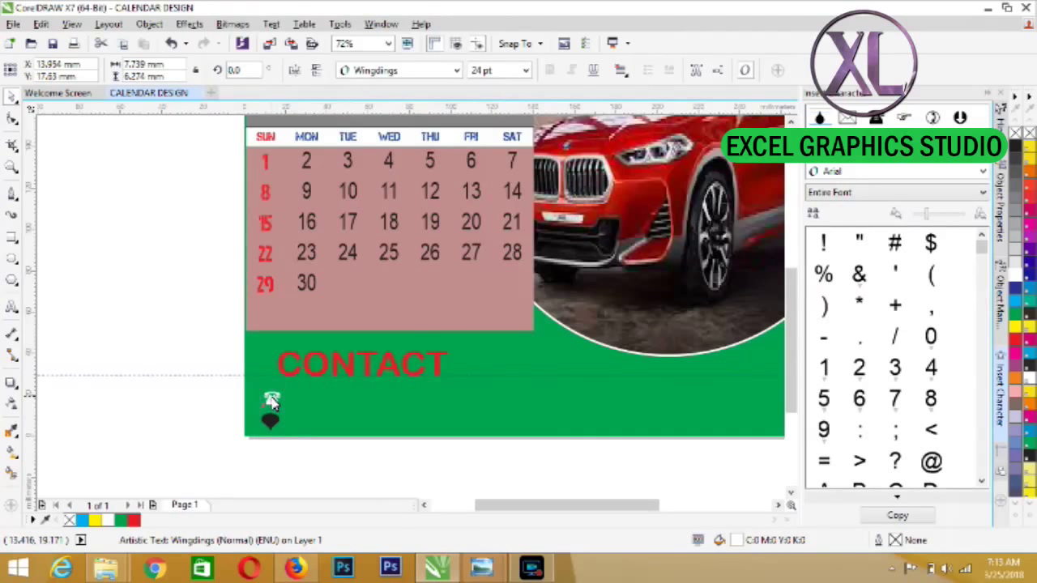
pyautogui.click(272, 401)
pyautogui.click(272, 425)
pyautogui.moveTo(283, 448); pyautogui.dragTo(286, 451)
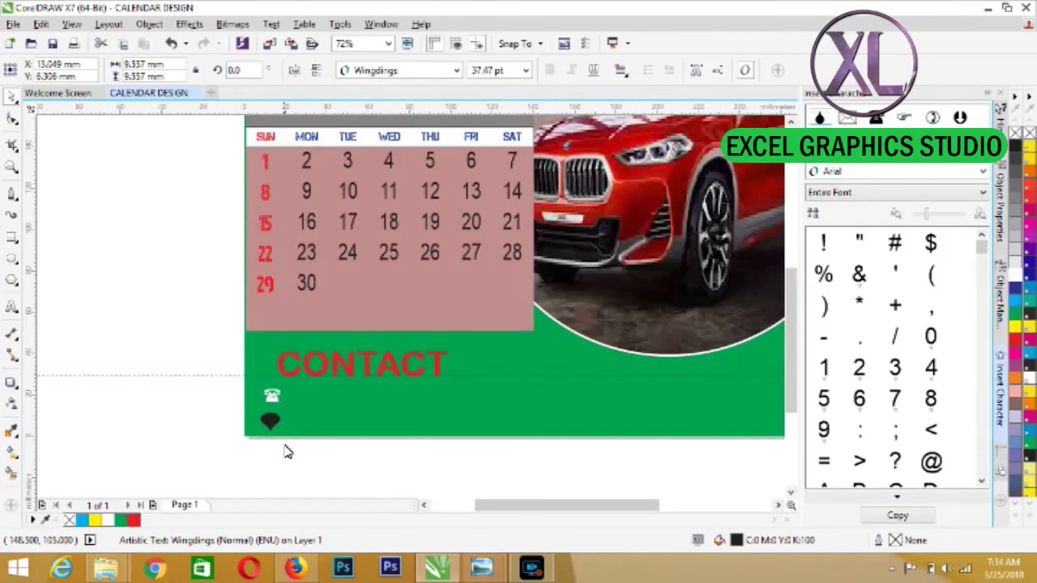
pyautogui.click(364, 477)
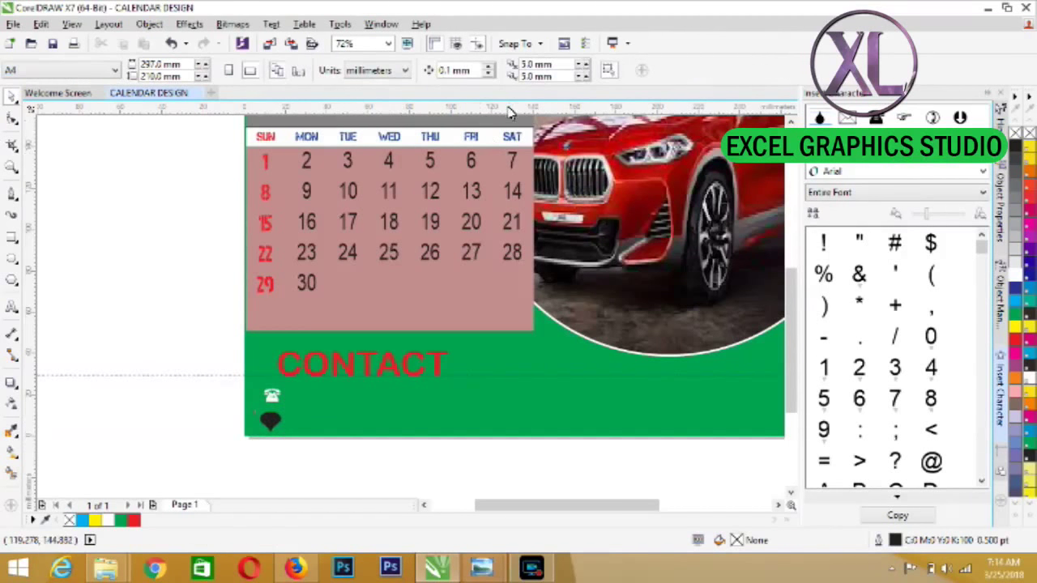
# - Add a second guide lower down and move the licence-plate symbol onto the green area
pyautogui.moveTo(509, 105); pyautogui.dragTo(474, 402)
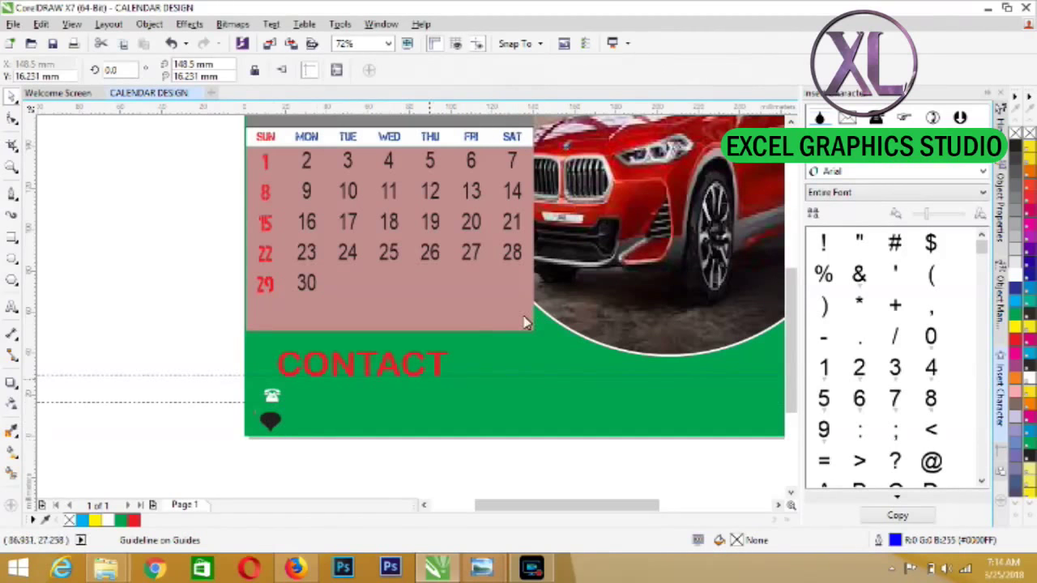
pyautogui.click(777, 504)
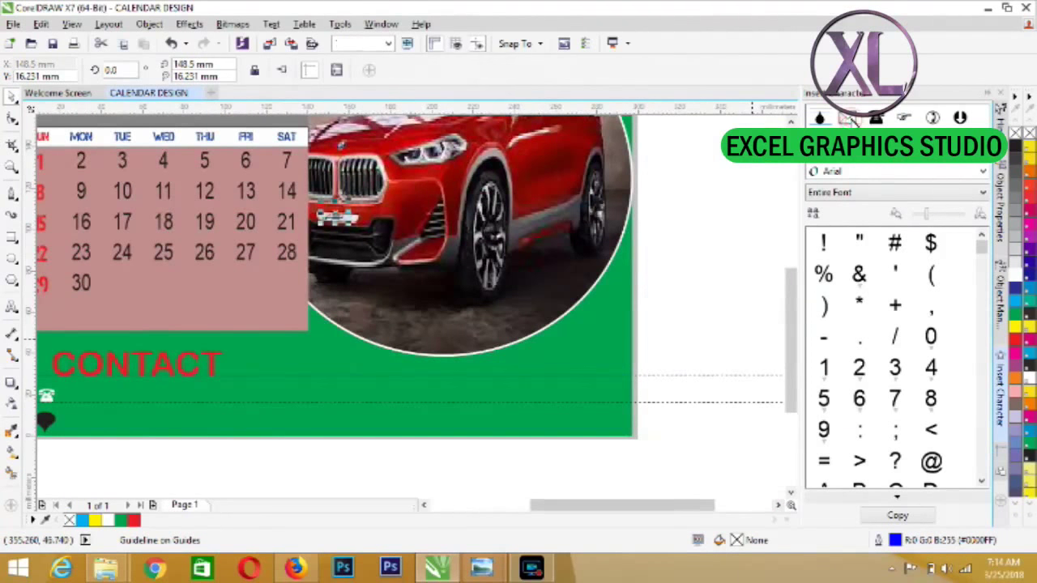
pyautogui.click(334, 215)
pyautogui.moveTo(334, 217)
pyautogui.mouseDown()
pyautogui.moveTo(293, 397)
pyautogui.moveTo(316, 407)
pyautogui.moveTo(318, 398)
pyautogui.mouseUp()
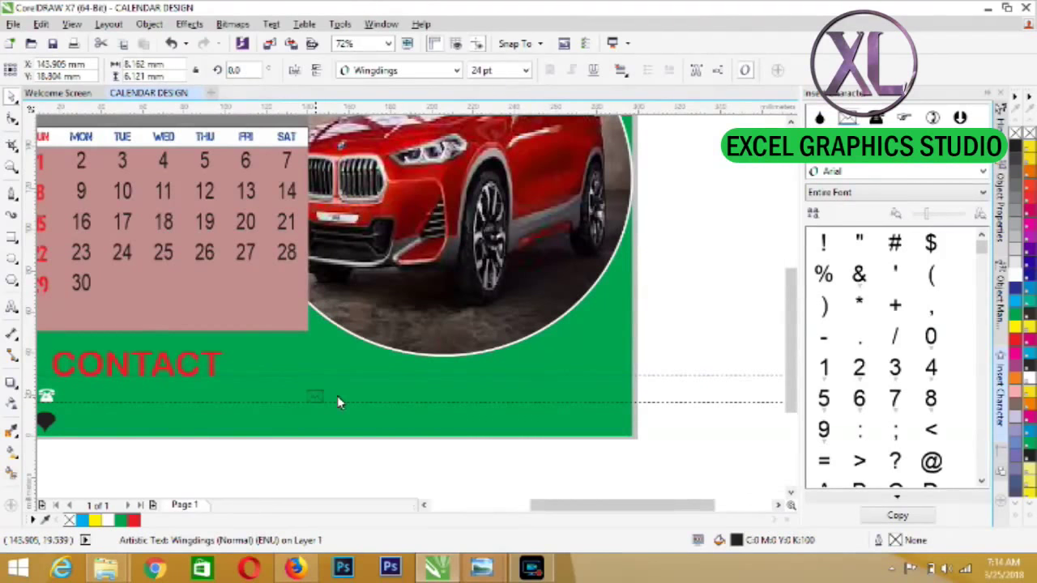
# - Make the envelope white and type the email address beside it in bold Verdana
pyautogui.click(1017, 276)
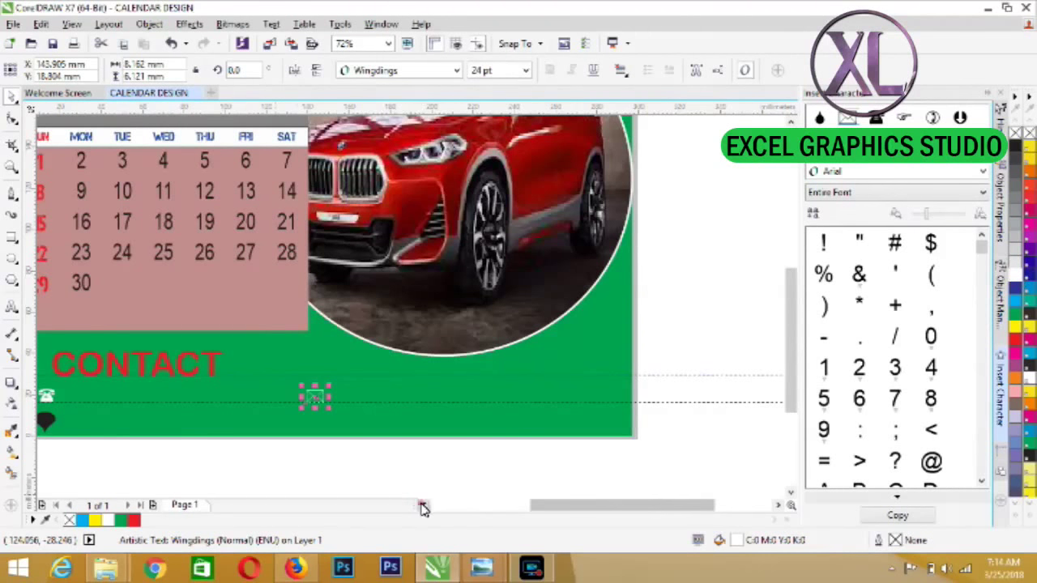
pyautogui.click(422, 507)
pyautogui.click(8, 311)
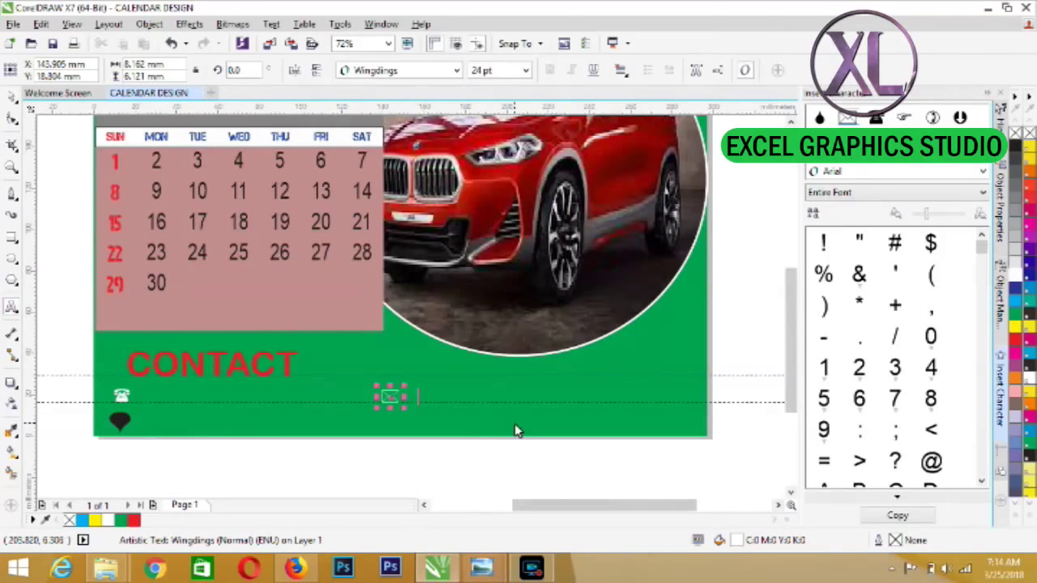
pyautogui.write('exc')
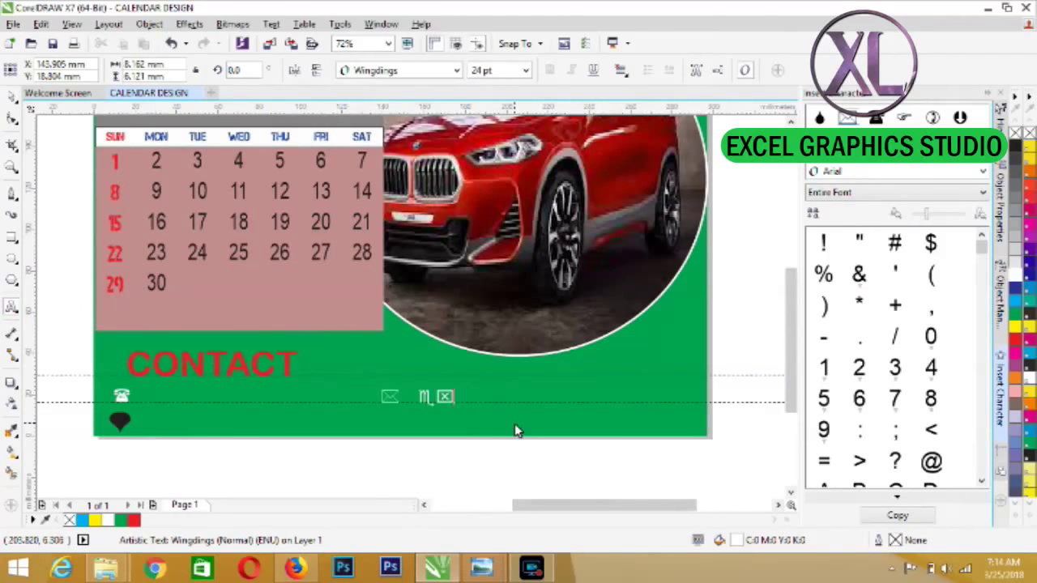
pyautogui.press('BackSpace')
pyautogui.press('BackSpace')
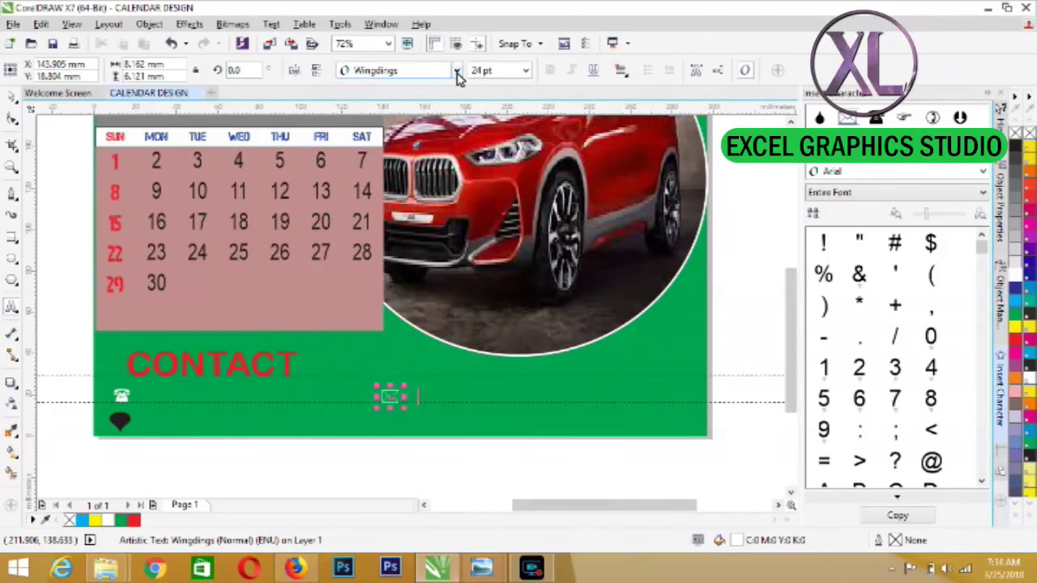
pyautogui.click(457, 71)
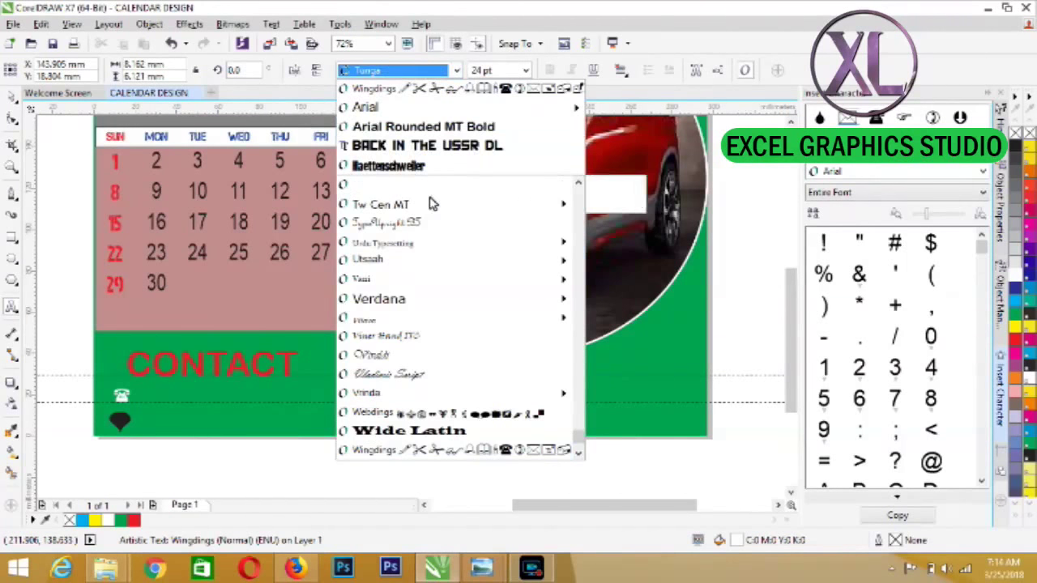
pyautogui.click(459, 299)
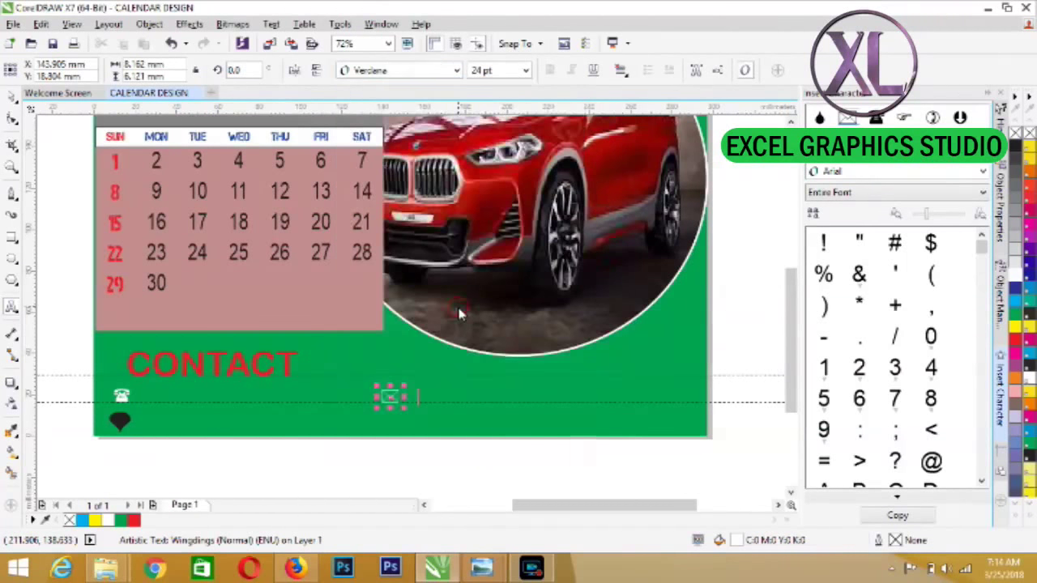
pyautogui.click(458, 71)
pyautogui.moveTo(379, 299)
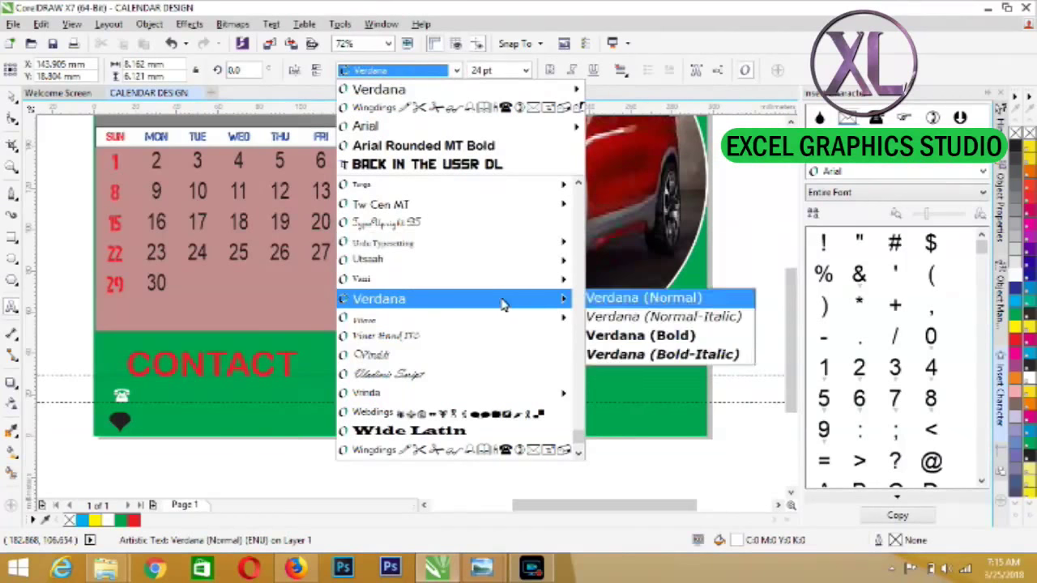
pyautogui.click(694, 343)
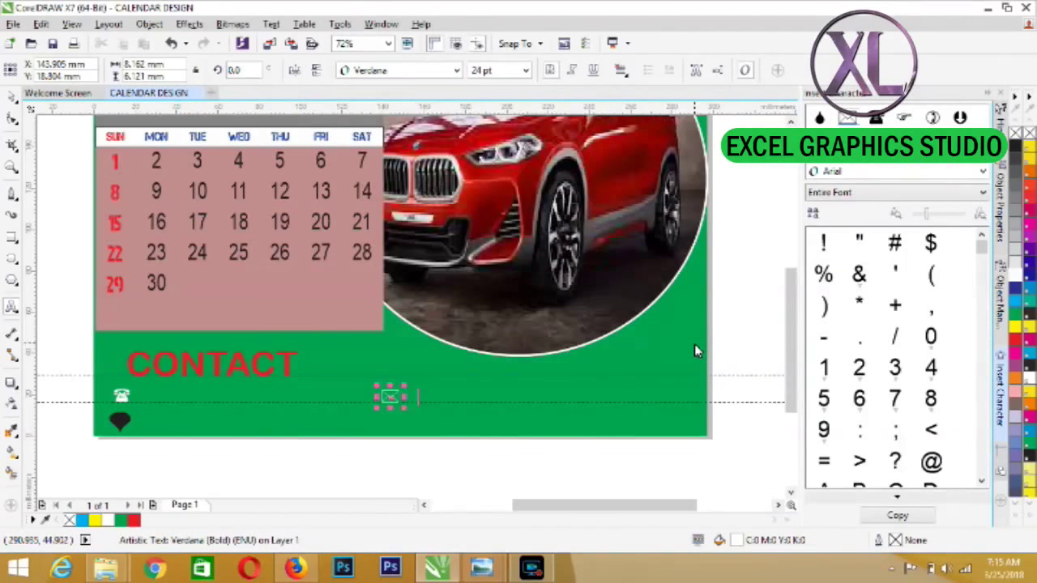
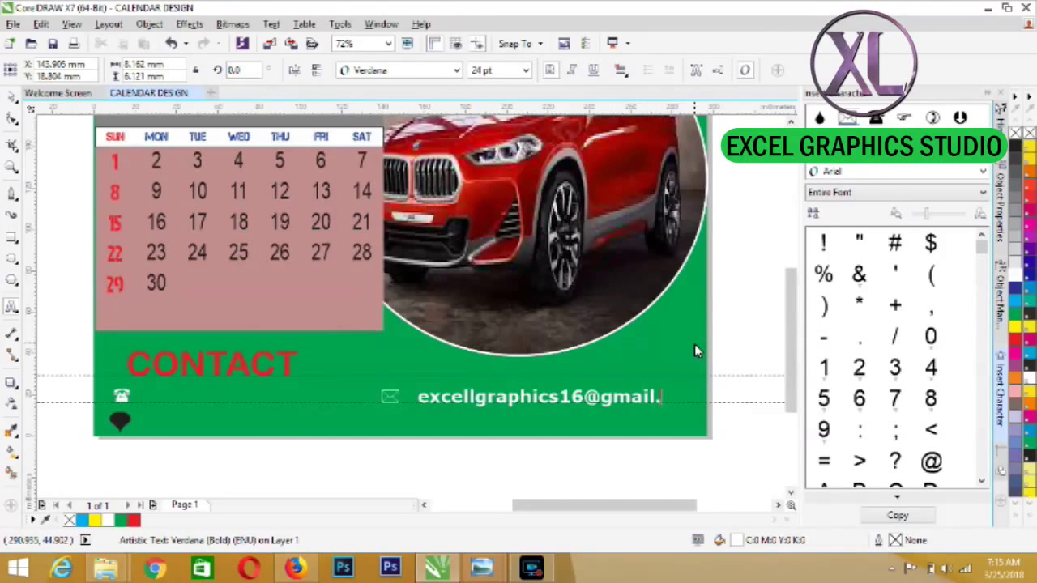
pyautogui.hotkey('ctrl', 'a')
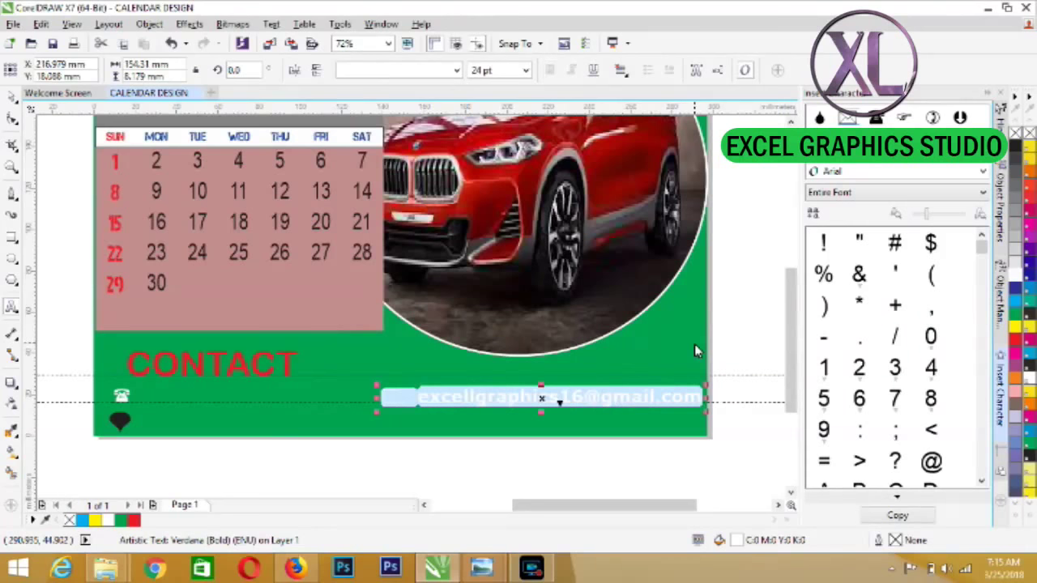
# - Set the selected email address line to 16 pt and colour it yellow
pyautogui.click(694, 344)
pyautogui.click(420, 405)
pyautogui.hotkey('shift', 'Right')
pyautogui.hotkey('shift', 'Right')
pyautogui.hotkey('shift', 'Right')
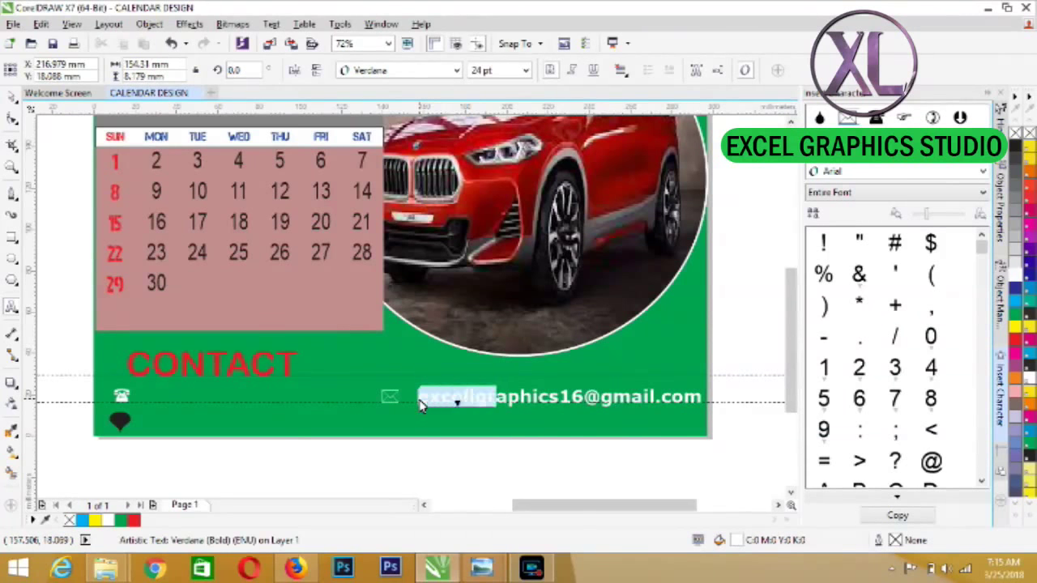
pyautogui.hotkey('shift', 'Right')
pyautogui.hotkey('shift', 'Right')
pyautogui.hotkey('shift', 'Right')
pyautogui.hotkey('shift', 'Right')
pyautogui.hotkey('shift', 'Right')
pyautogui.hotkey('shift', 'Right')
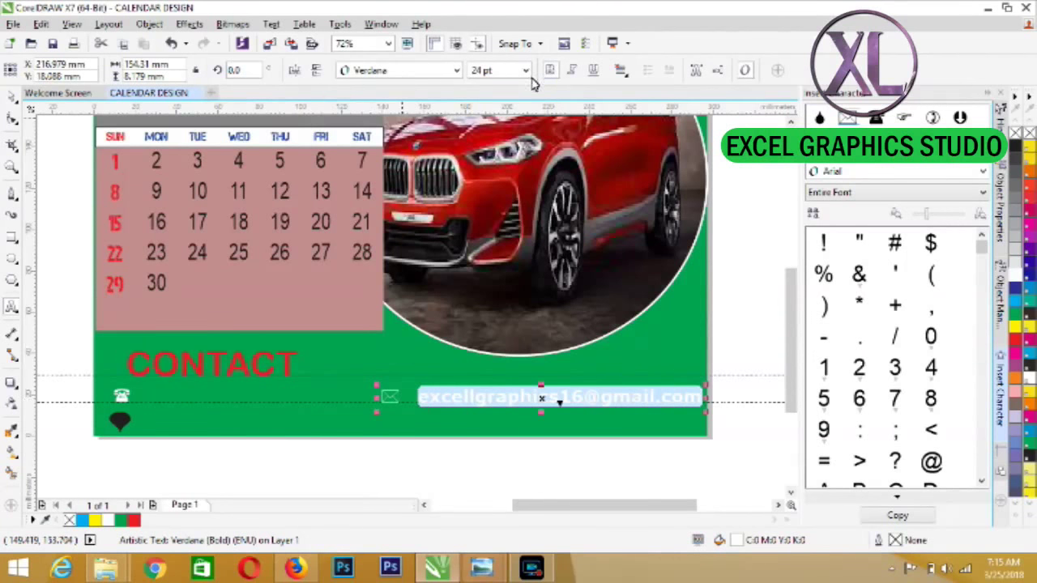
pyautogui.click(524, 70)
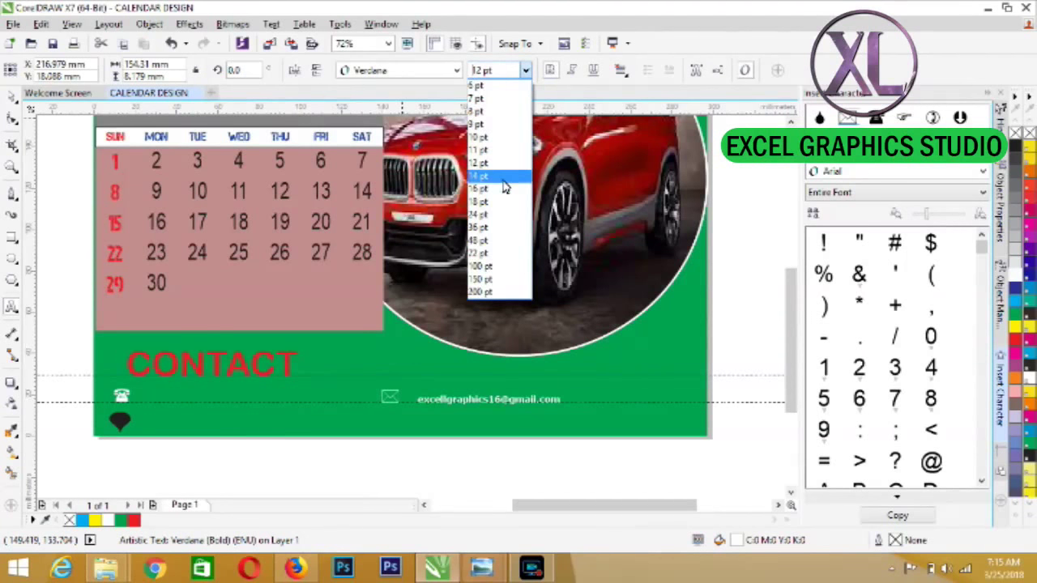
pyautogui.click(502, 191)
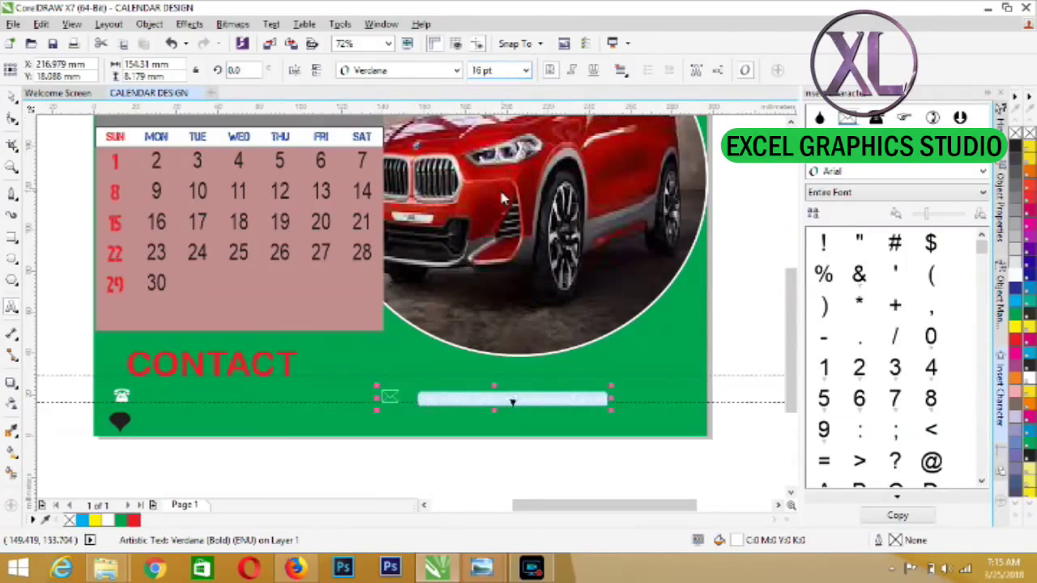
pyautogui.click(1015, 338)
pyautogui.click(12, 97)
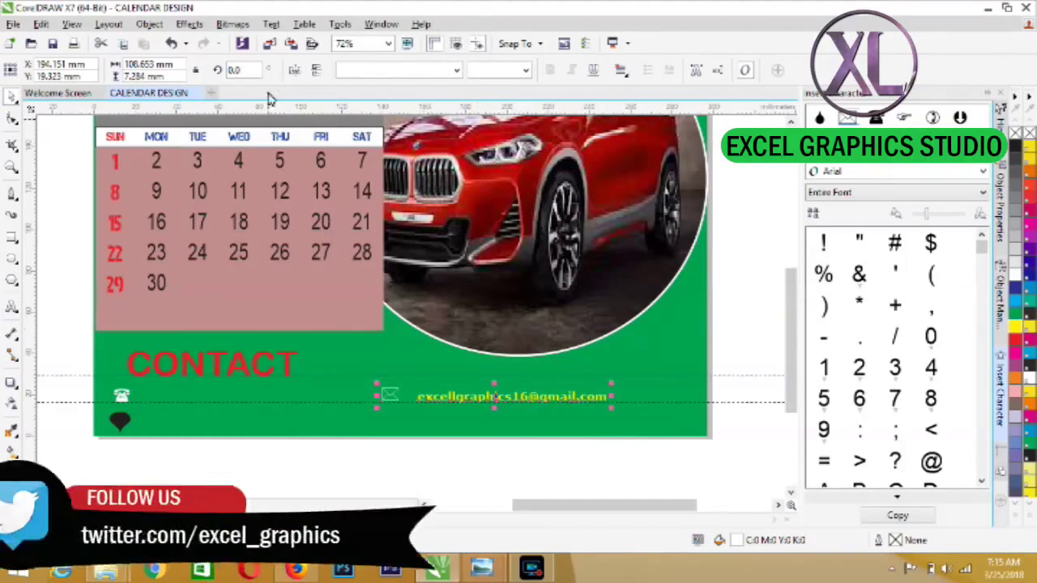
pyautogui.click(276, 25)
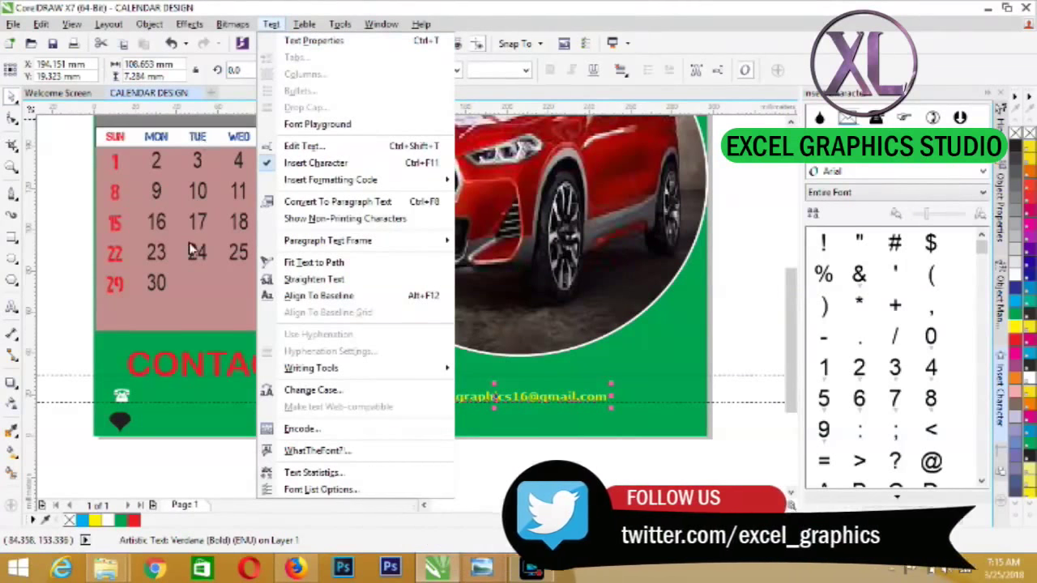
pyautogui.click(62, 346)
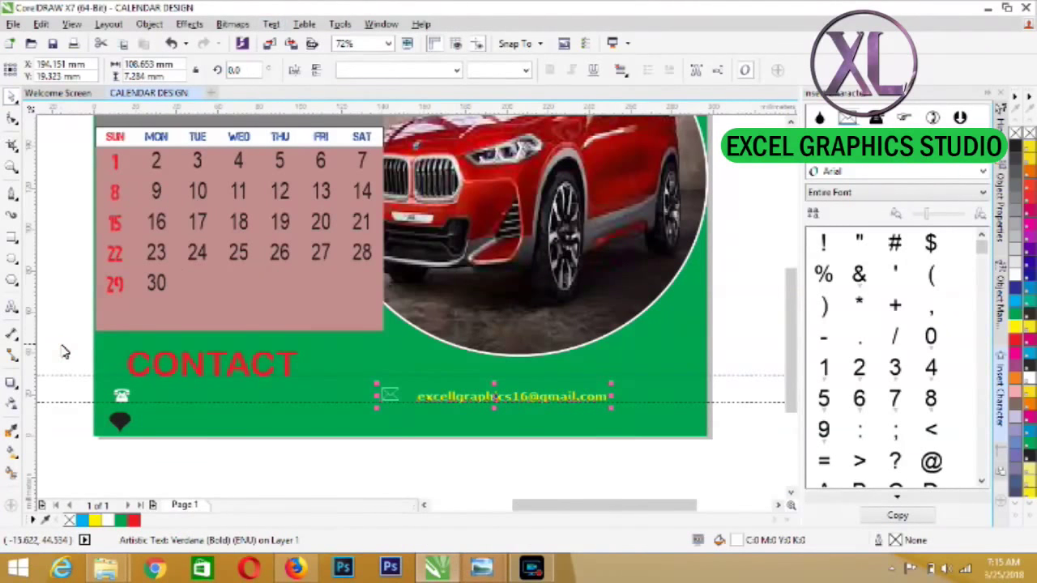
# - Shift the yellow email line up and left beside the envelope, and start phone-number text below the calendar
pyautogui.click(463, 396)
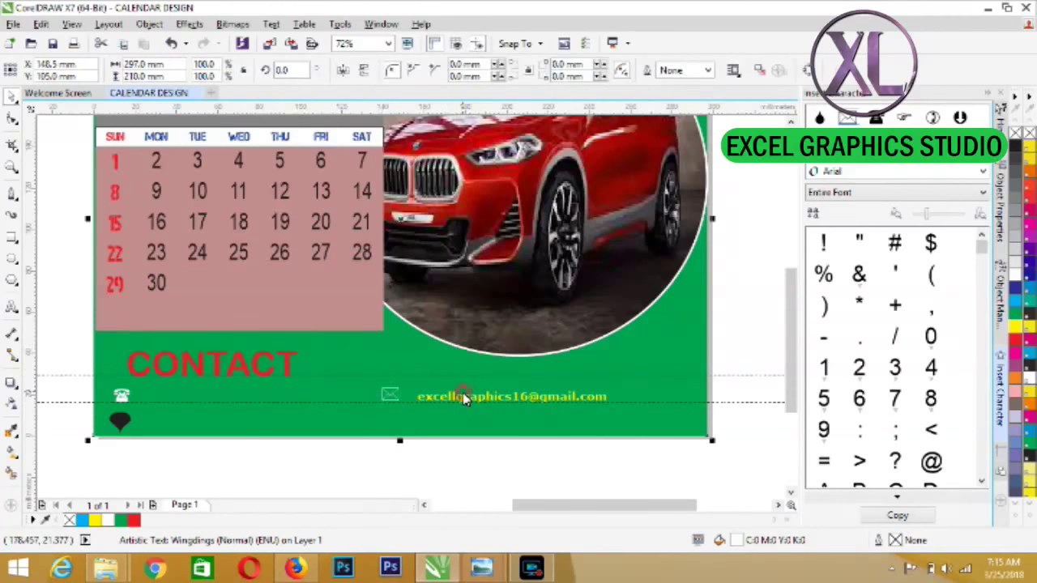
pyautogui.keyDown('ctrl'); pyautogui.click(557, 399); pyautogui.keyUp('ctrl')
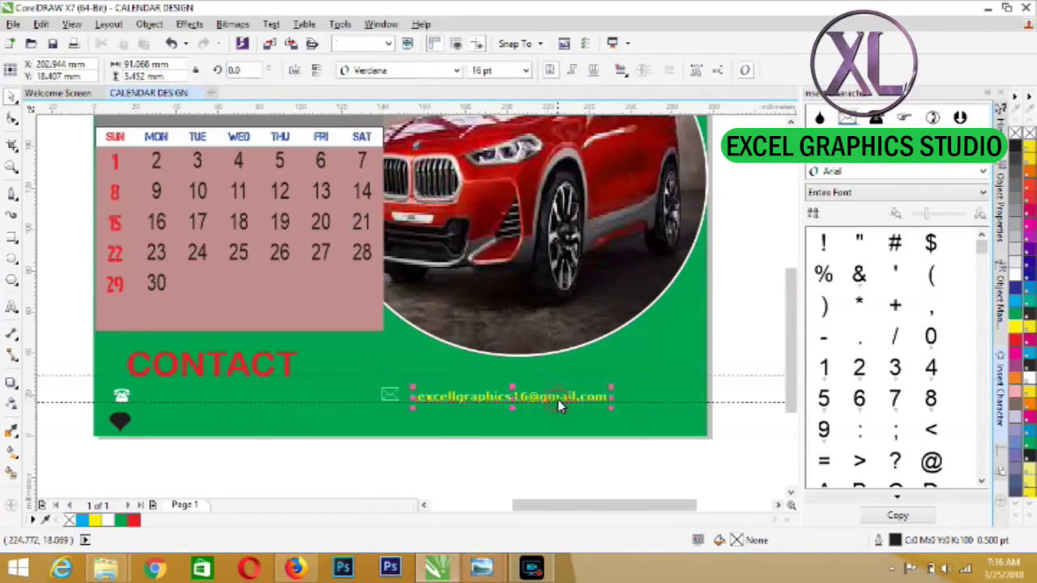
pyautogui.doubleClick(558, 399)
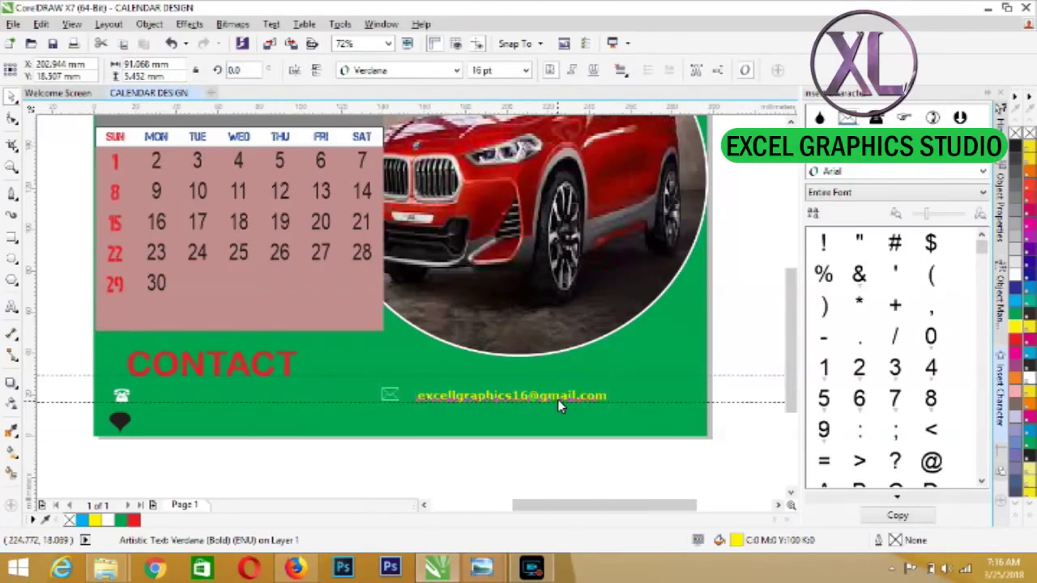
pyautogui.press('Escape')
pyautogui.press('Up')
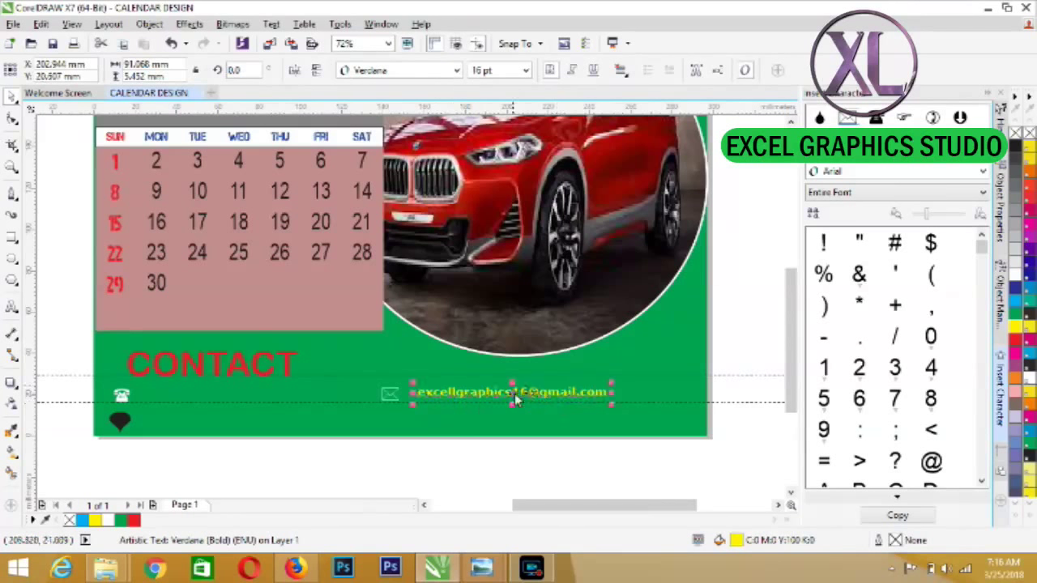
pyautogui.moveTo(514, 394); pyautogui.dragTo(504, 401)
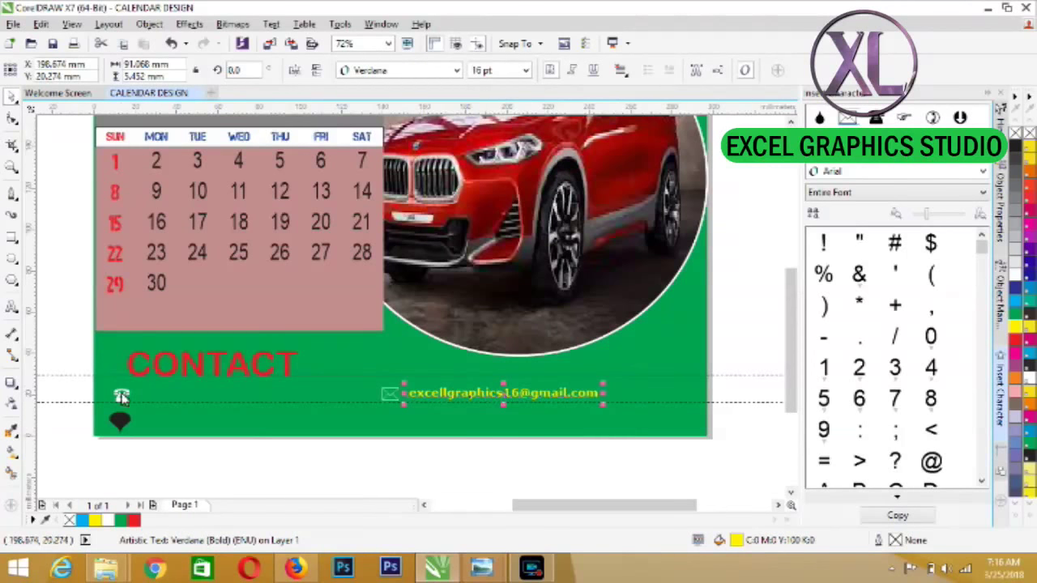
pyautogui.click(12, 307)
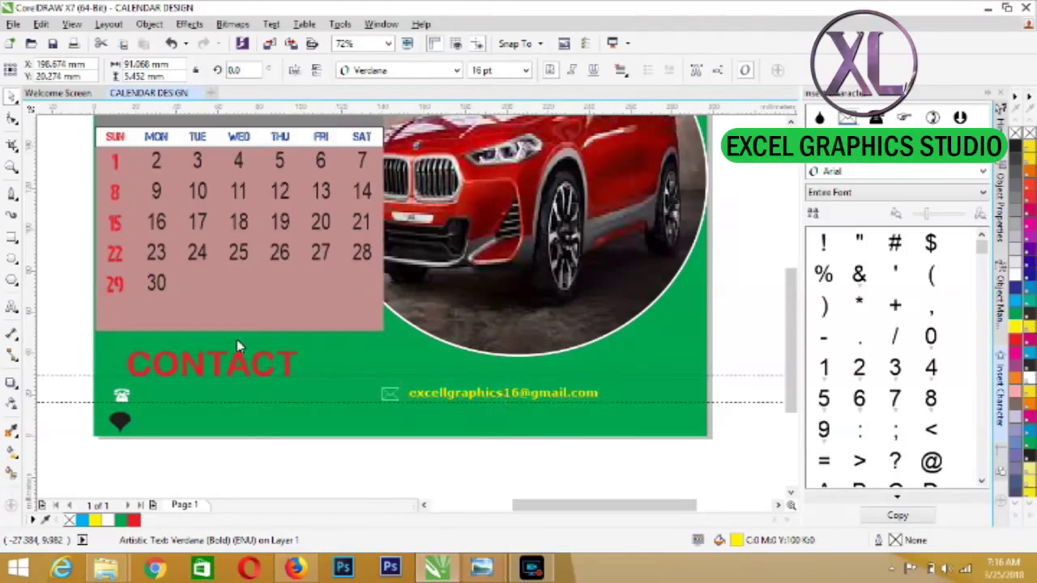
pyautogui.click(350, 348)
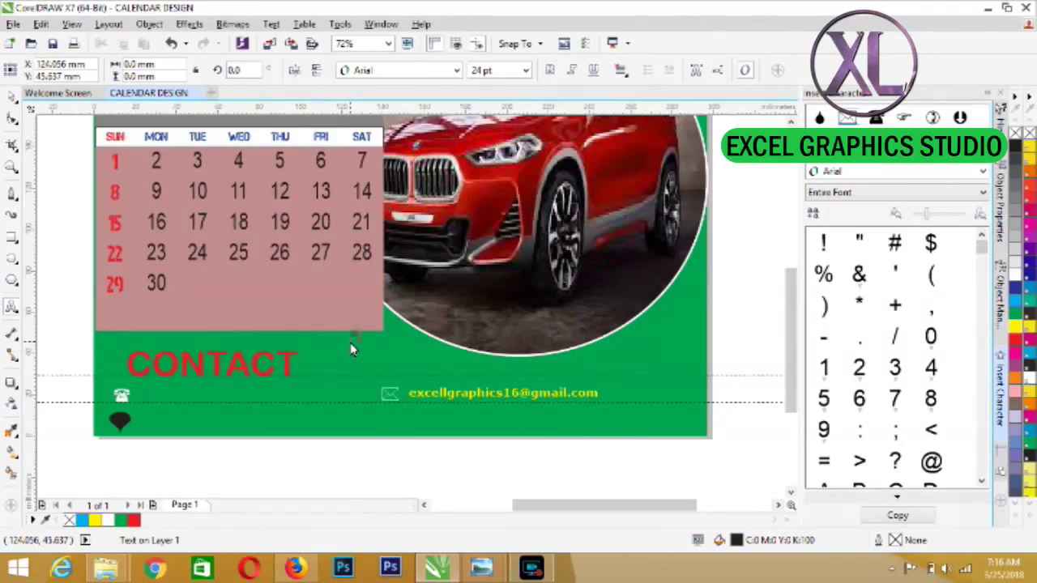
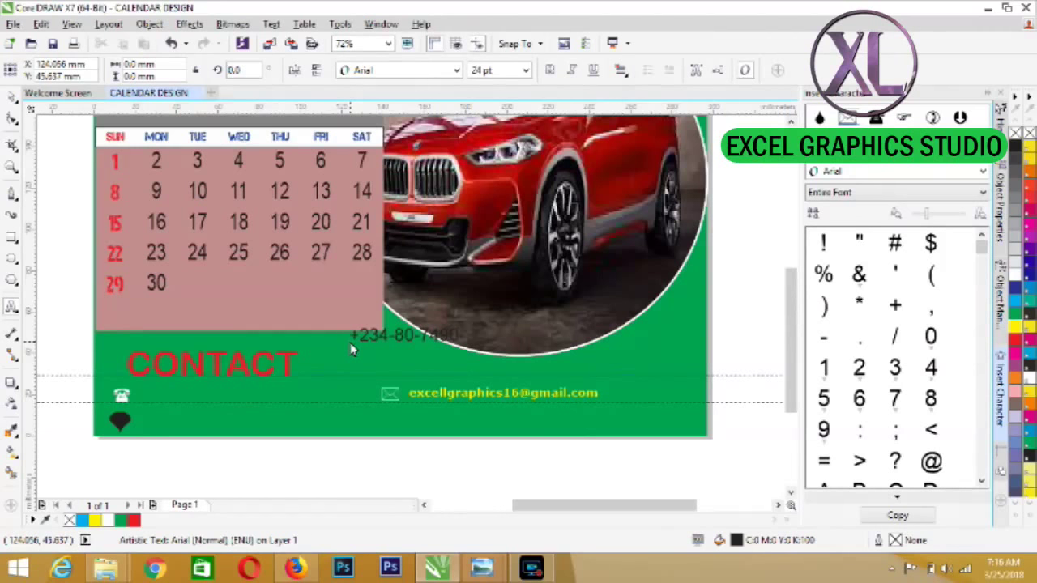
# - Style the phone number yellow, Verdana Bold, 16 pt
pyautogui.hotkey('ctrl', 'a')
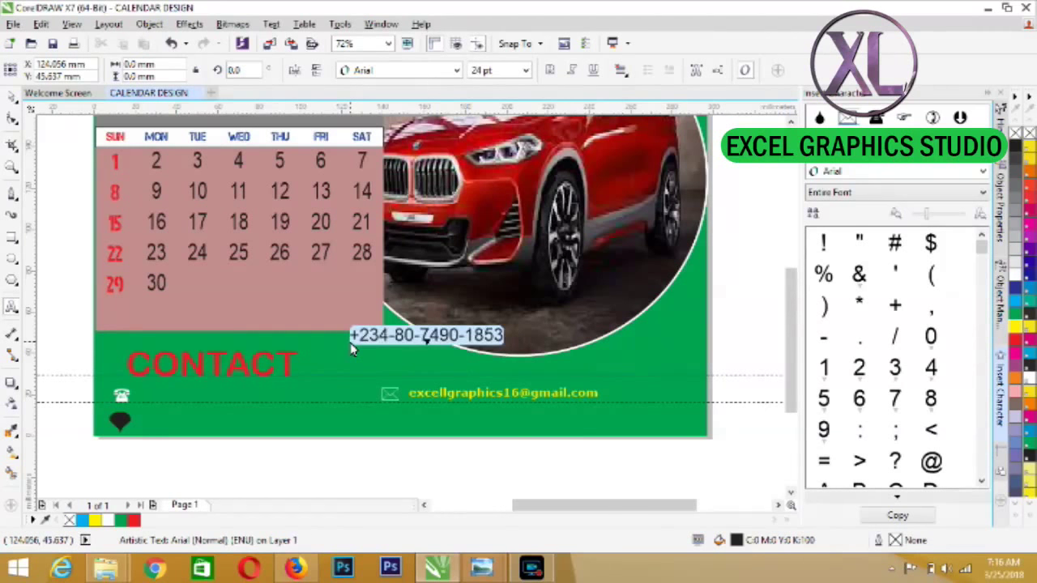
pyautogui.click(1018, 327)
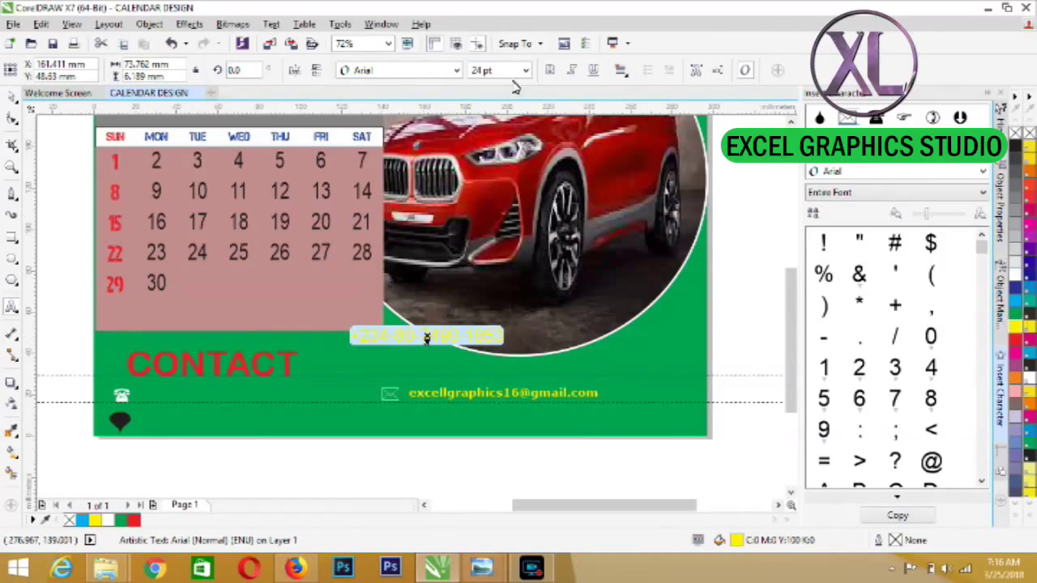
pyautogui.click(456, 71)
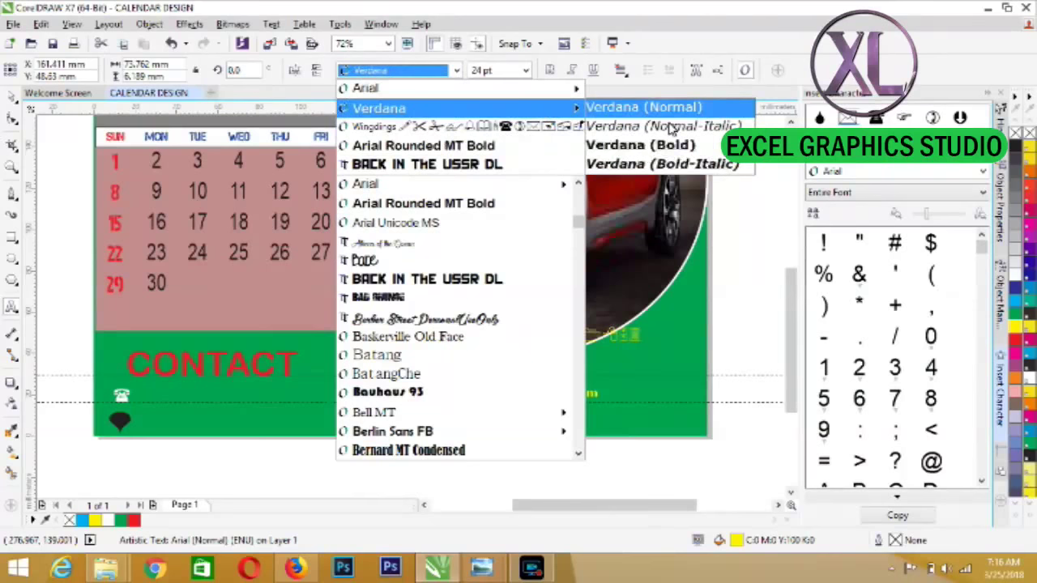
pyautogui.click(678, 154)
pyautogui.click(524, 71)
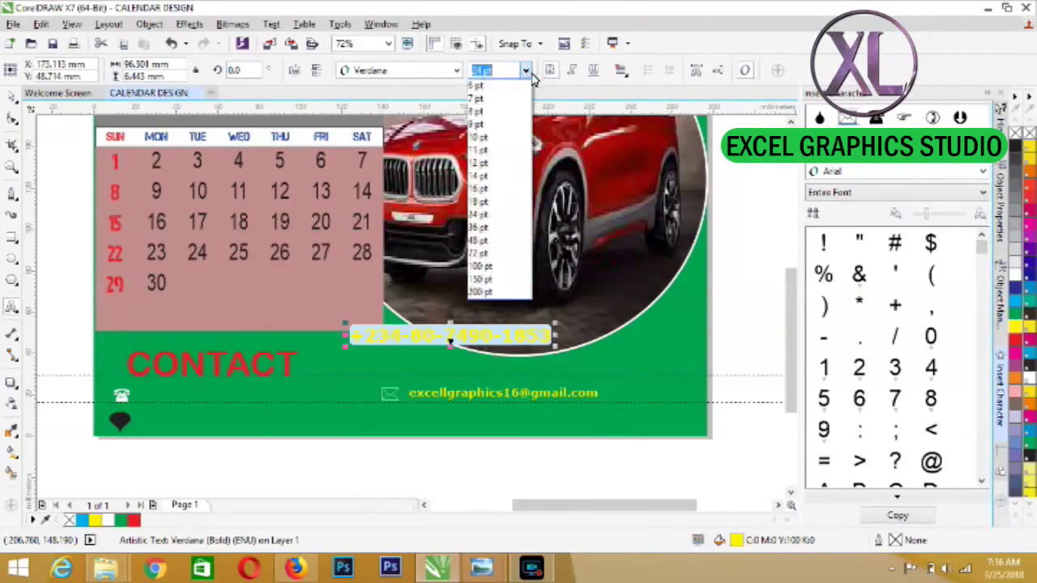
pyautogui.click(484, 188)
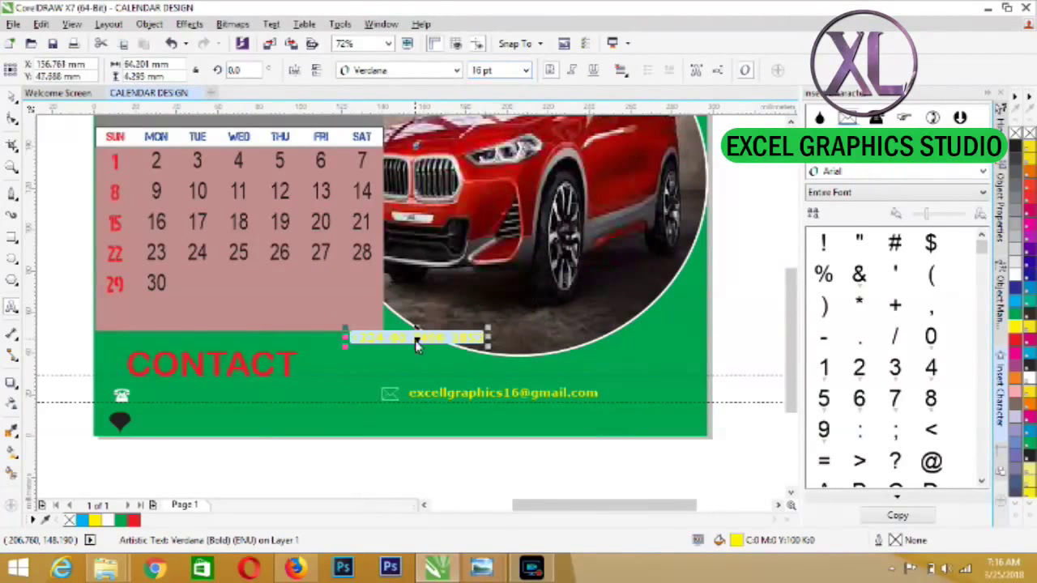
# - Move the phone number next to the phone icon under CONTACT
pyautogui.moveTo(416, 344); pyautogui.dragTo(204, 409)
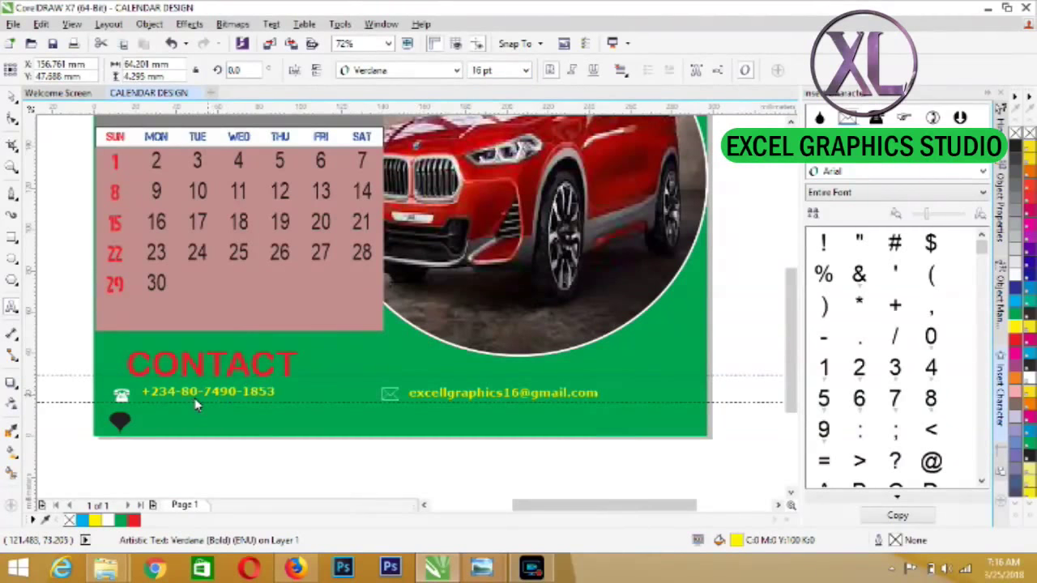
pyautogui.doubleClick(204, 407)
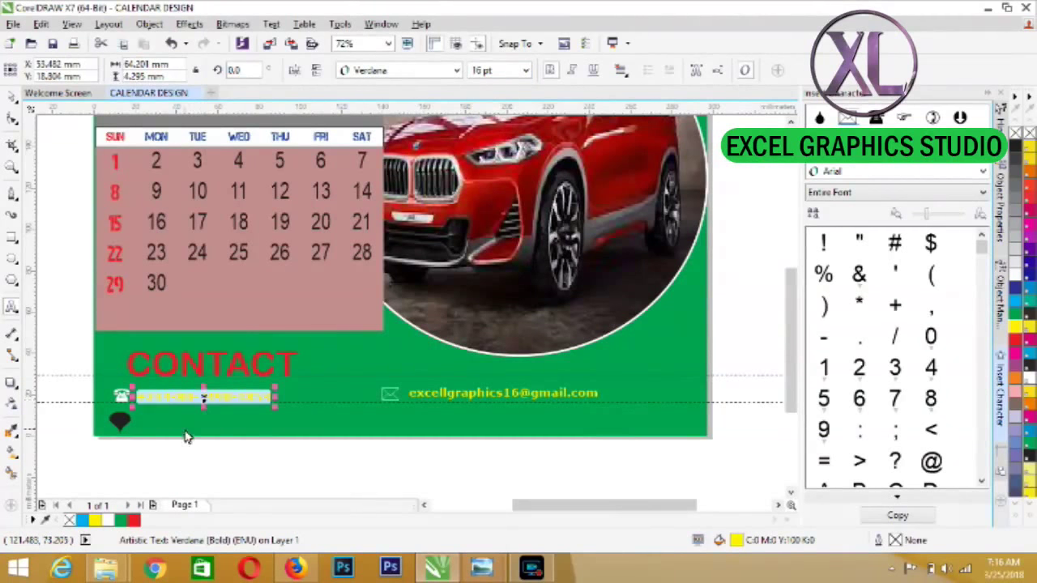
pyautogui.click(213, 472)
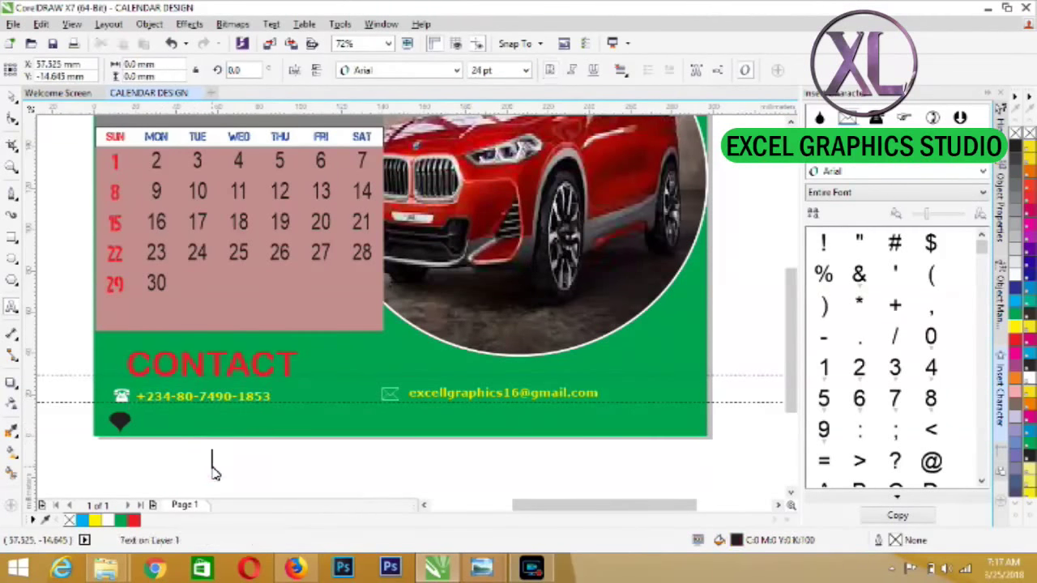
# - Add the address 'Lagos State,Nigeria' in yellow Verdana Bold at 16 pt
pyautogui.write('Lagos State,Nigeria')
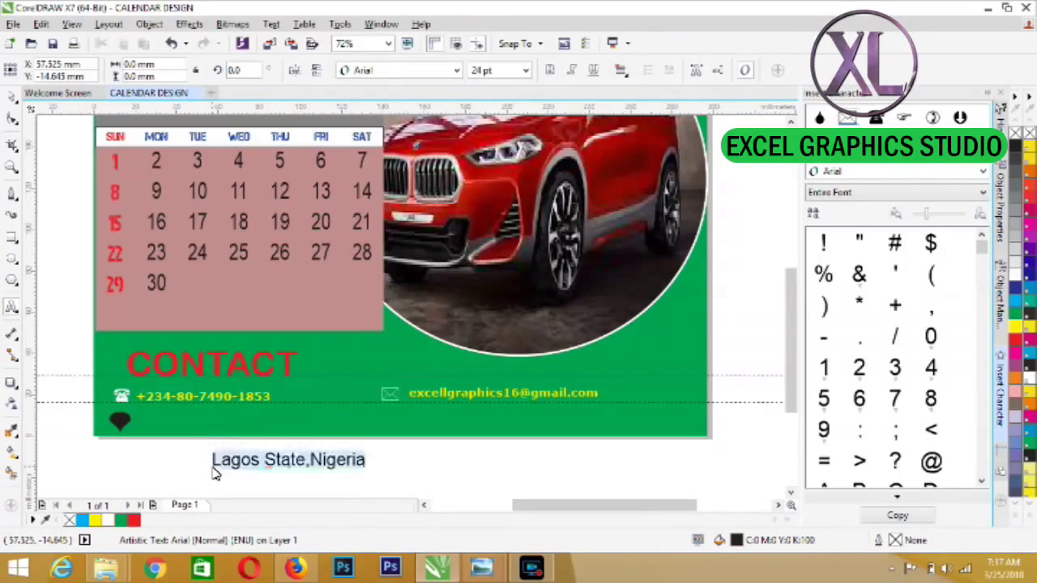
pyautogui.hotkey('ctrl', 'a')
pyautogui.click(1016, 328)
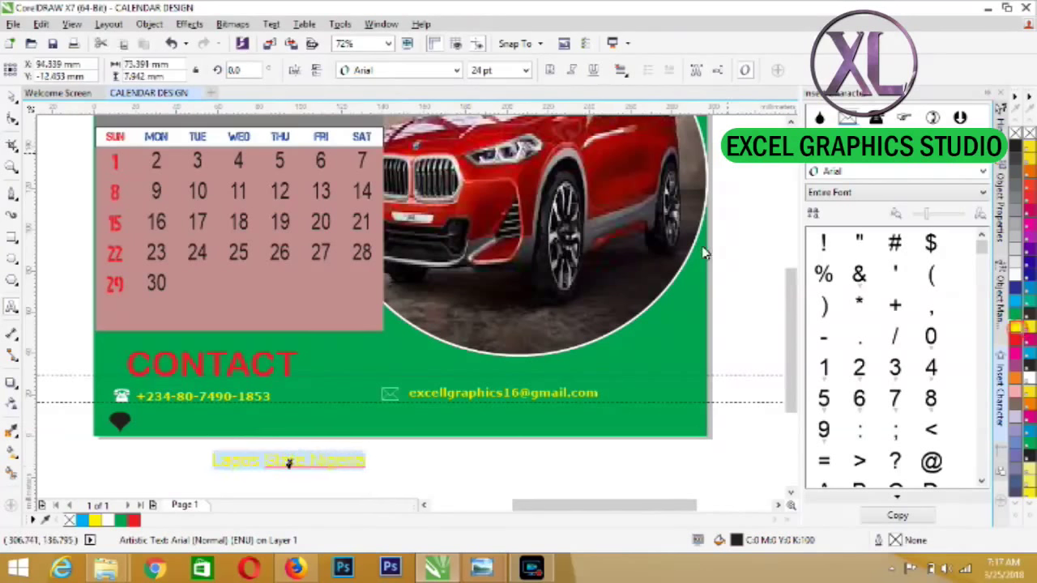
pyautogui.click(525, 71)
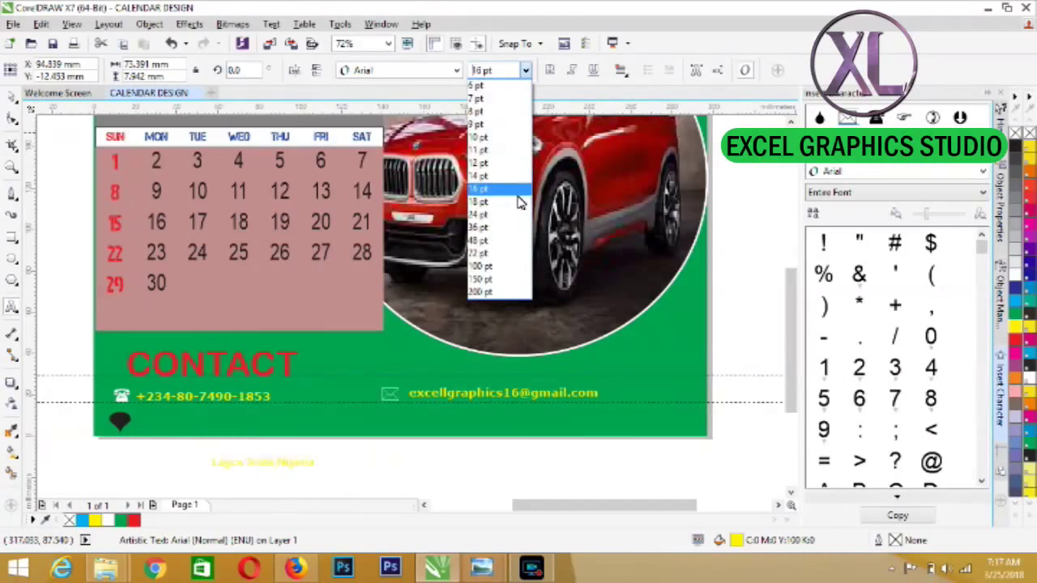
pyautogui.click(510, 188)
pyautogui.click(456, 71)
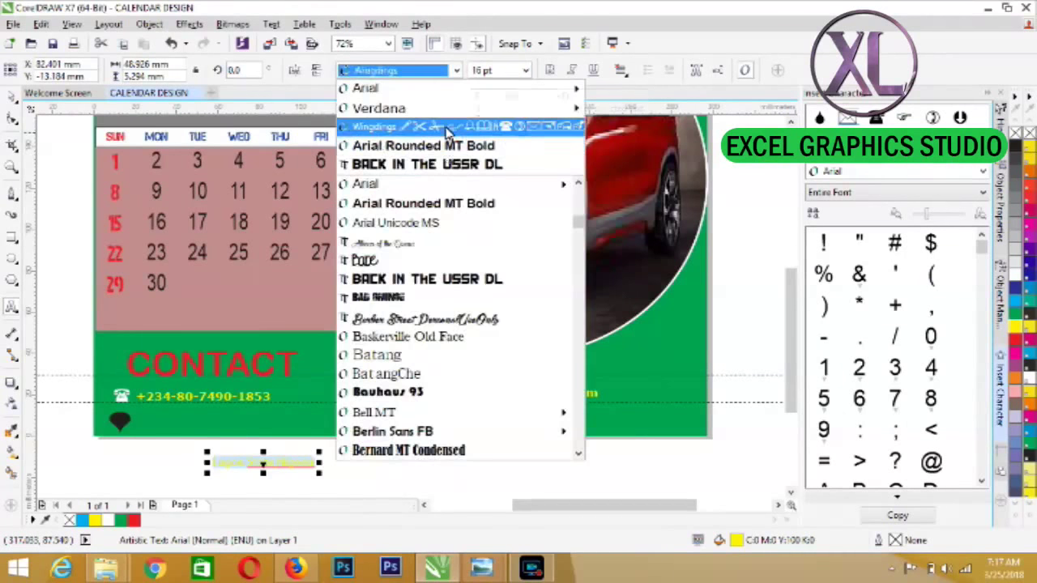
pyautogui.moveTo(378, 107)
pyautogui.click(640, 145)
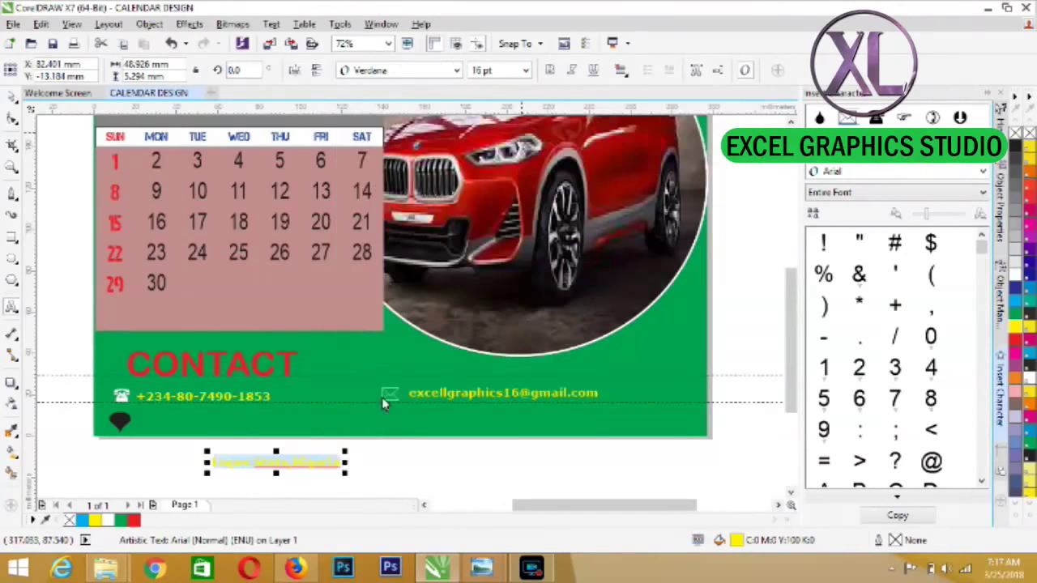
# - Move the address line beside the pin icon on the green band
pyautogui.moveTo(278, 471); pyautogui.dragTo(206, 434)
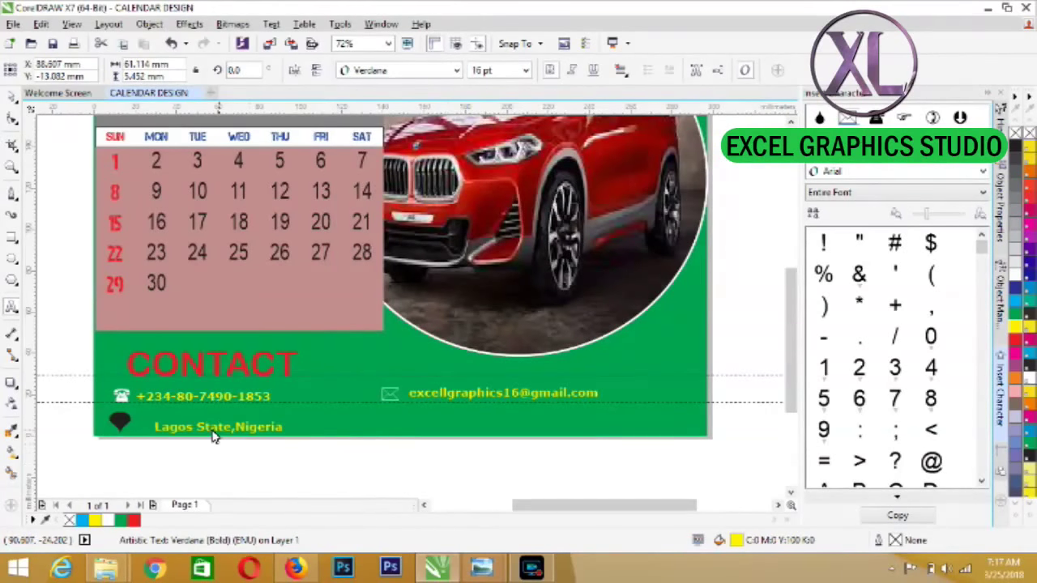
pyautogui.tripleClick(206, 435)
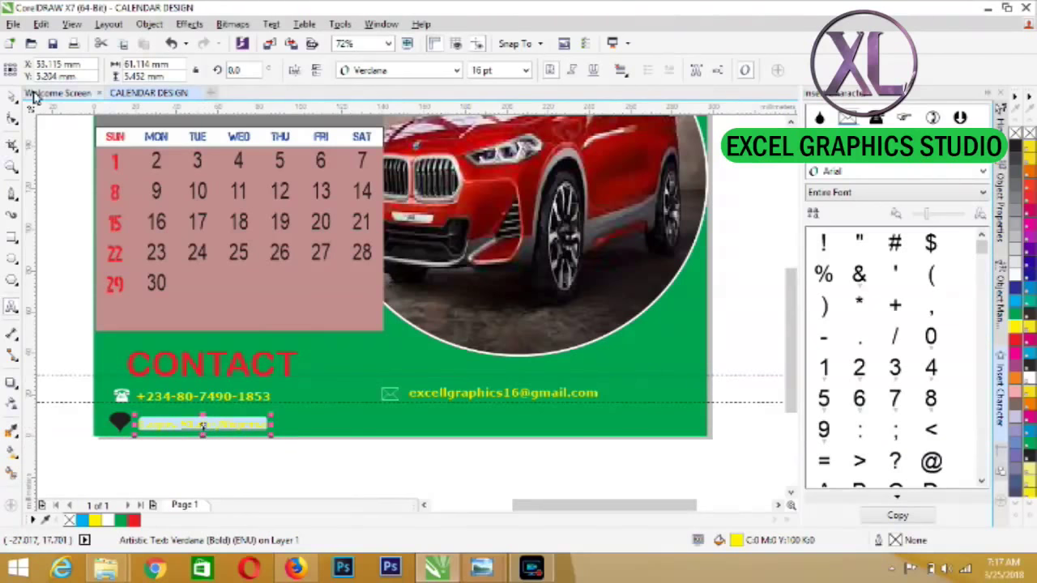
pyautogui.click(207, 416)
# - Draw a small white-filled circle inside the black location pin and nudge it into place
pyautogui.click(77, 412)
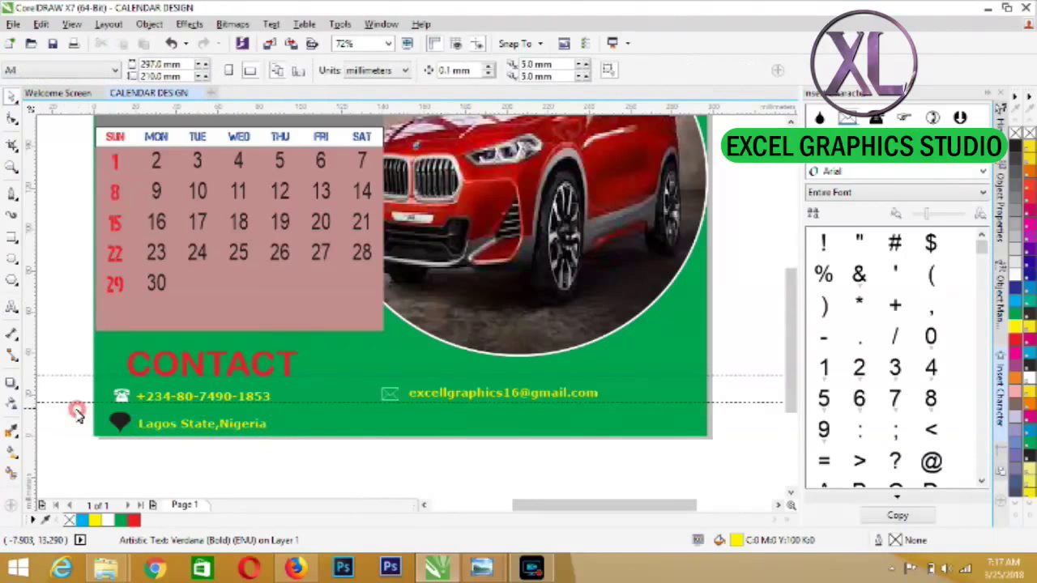
pyautogui.click(11, 261)
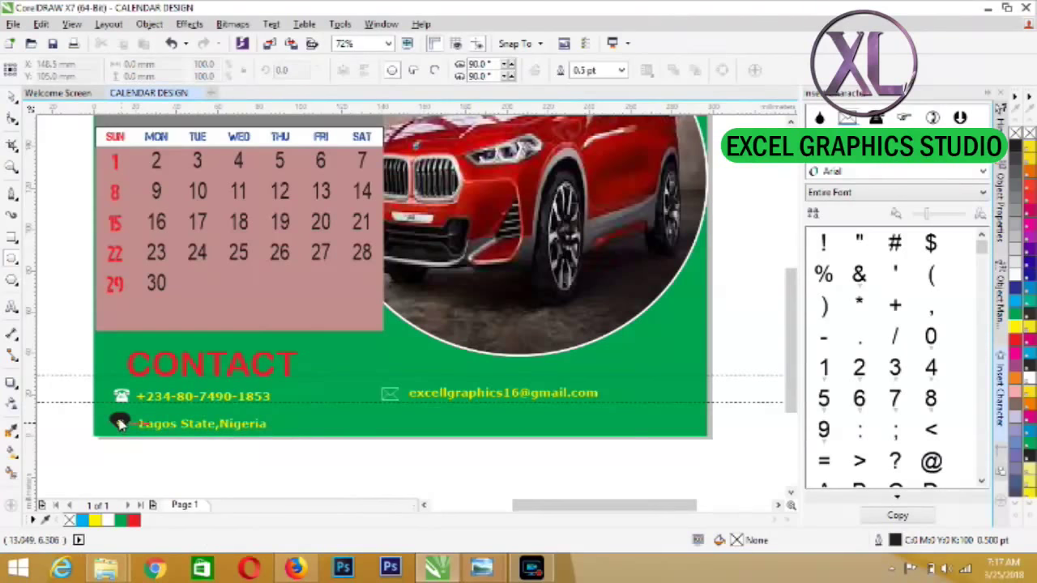
pyautogui.moveTo(120, 424); pyautogui.dragTo(135, 436)
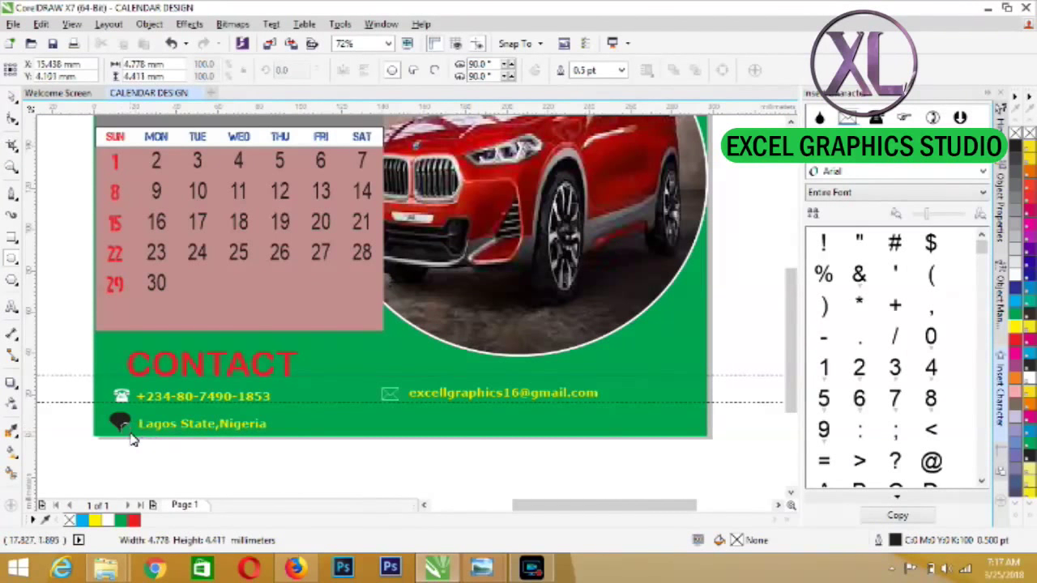
pyautogui.moveTo(135, 435); pyautogui.dragTo(129, 429)
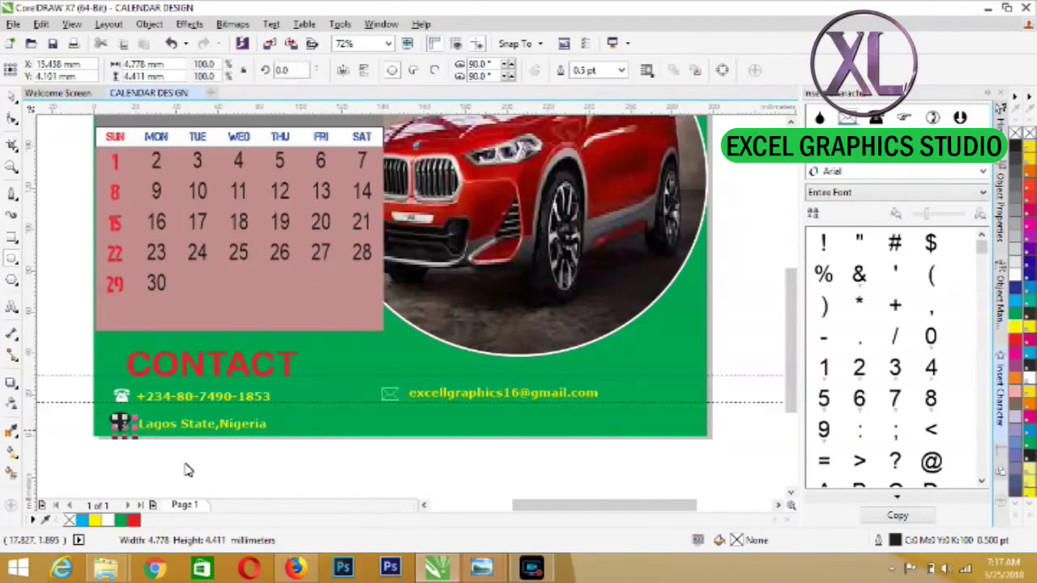
pyautogui.click(1015, 272)
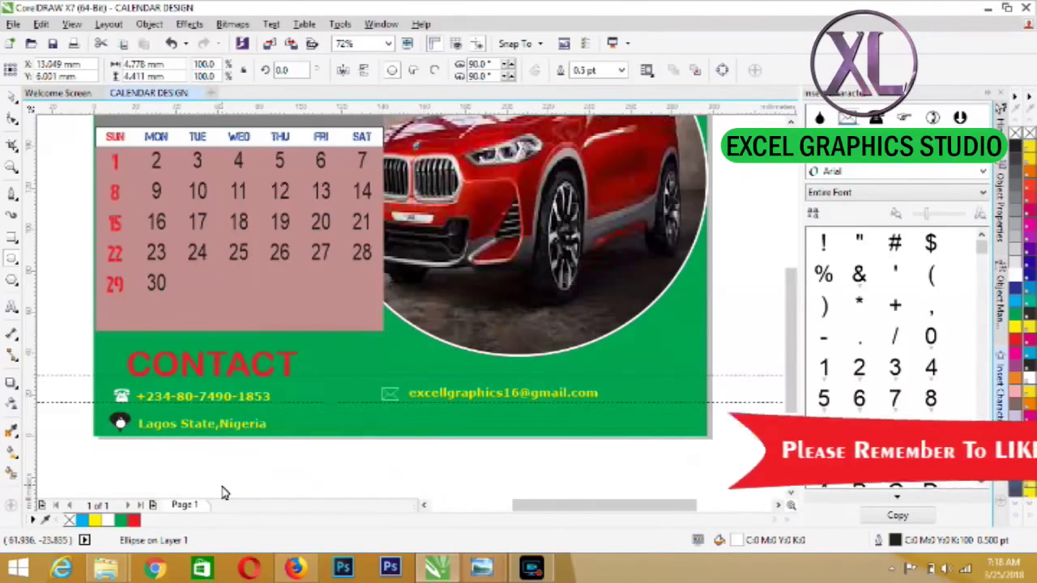
pyautogui.press('Up')
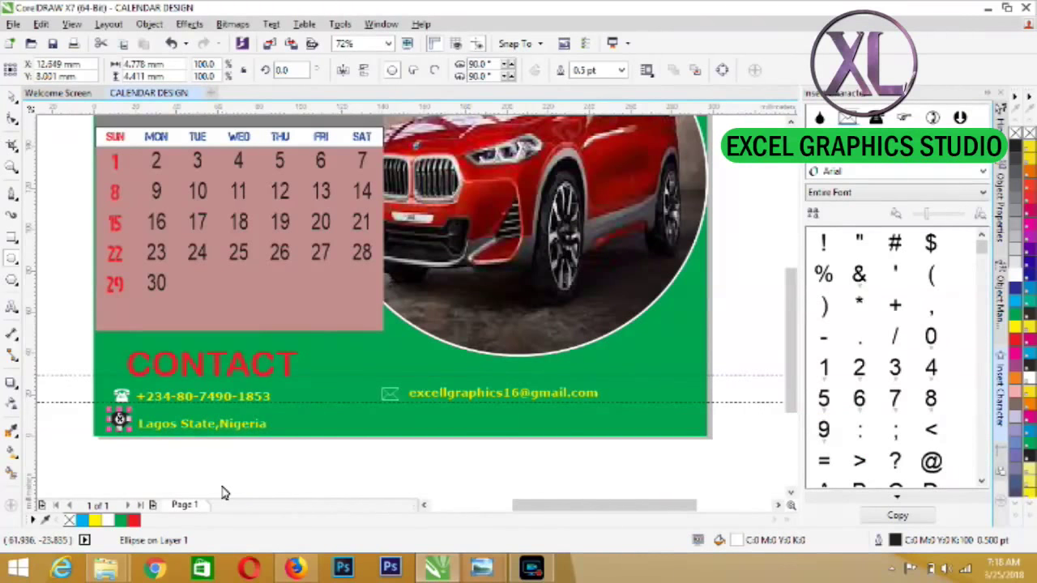
pyautogui.click(11, 95)
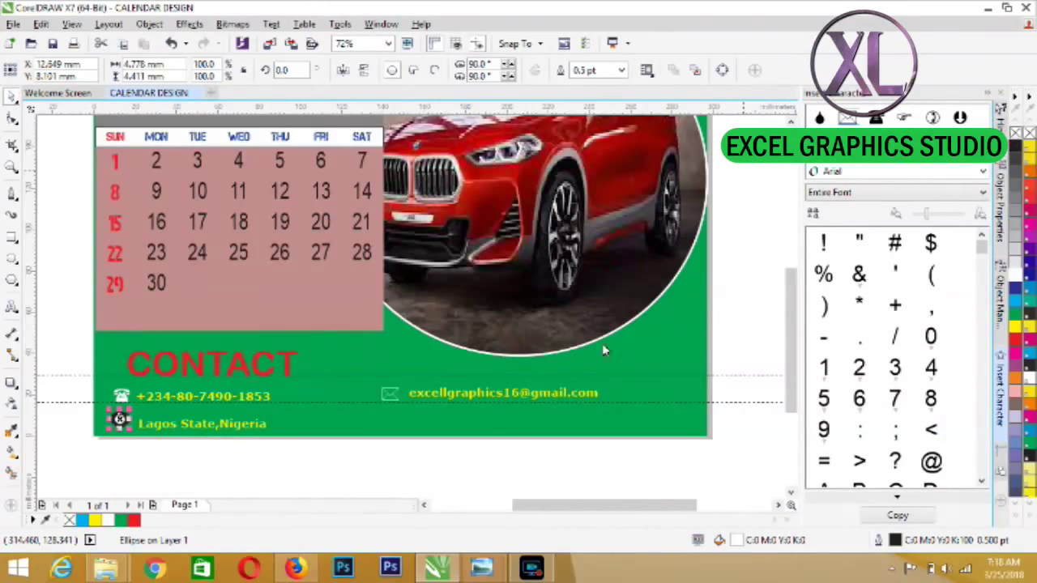
pyautogui.click(606, 472)
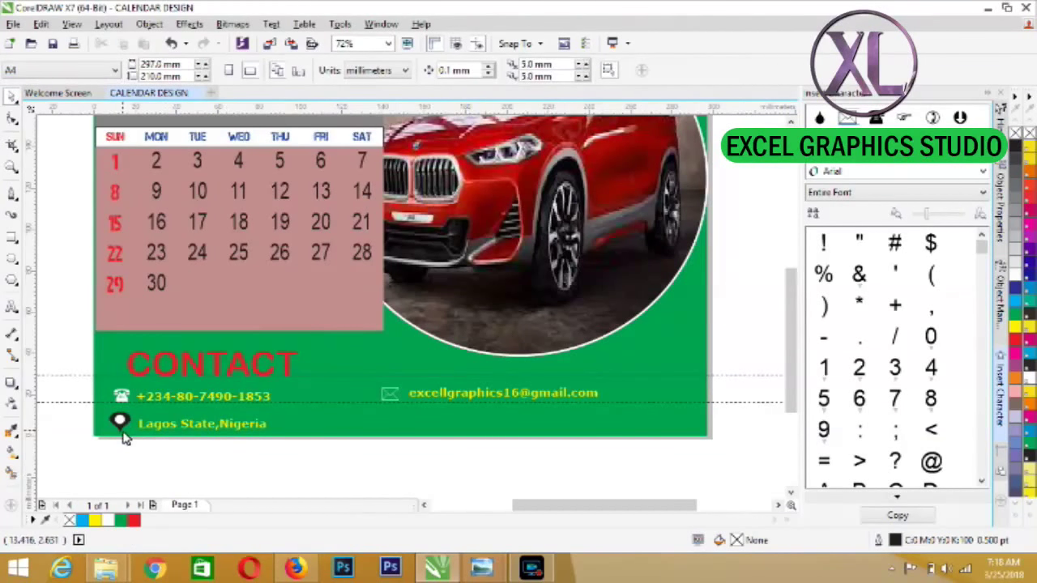
# - Add the 'Quality Graphics, Digital Printing' tagline below the car circle in red at 18 pt
pyautogui.click(789, 121)
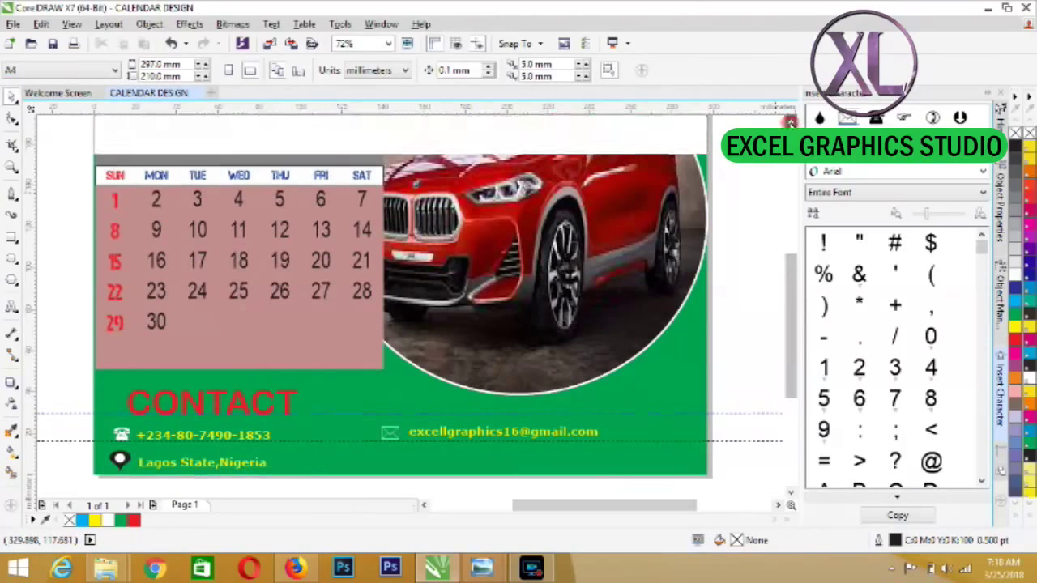
pyautogui.click(11, 308)
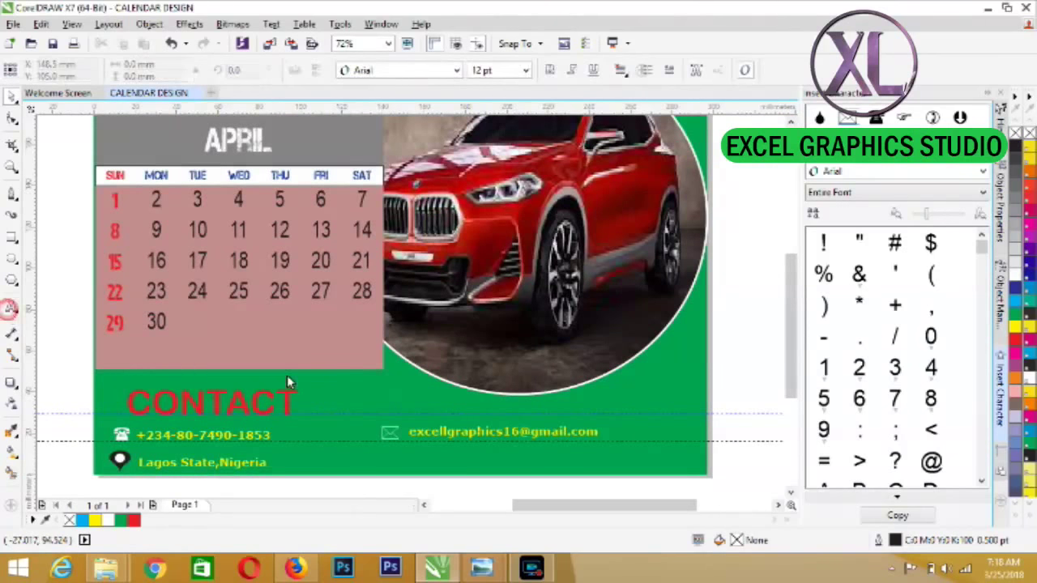
pyautogui.click(433, 396)
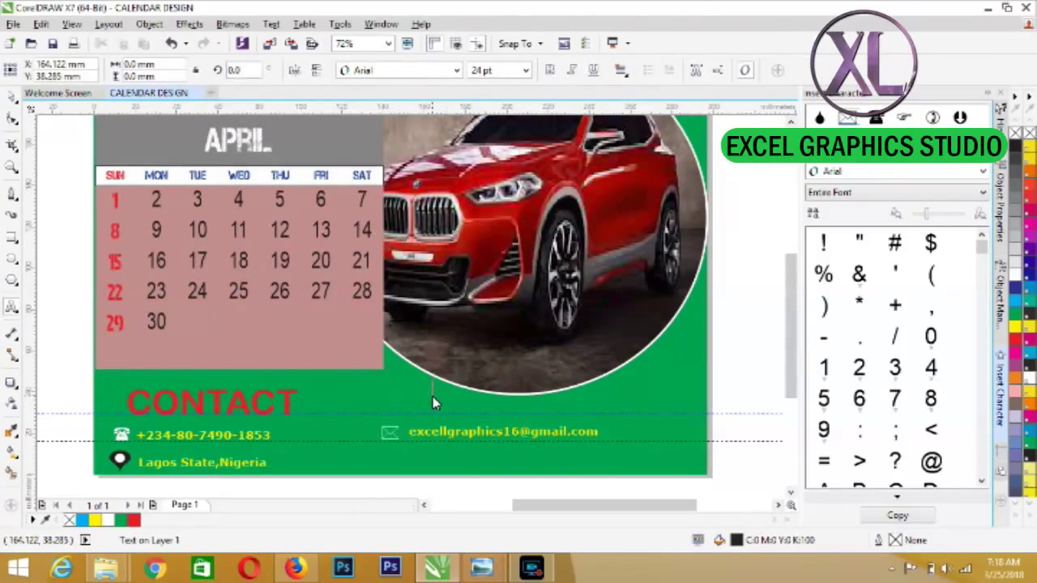
pyautogui.write('Quality Graphics,Diti')
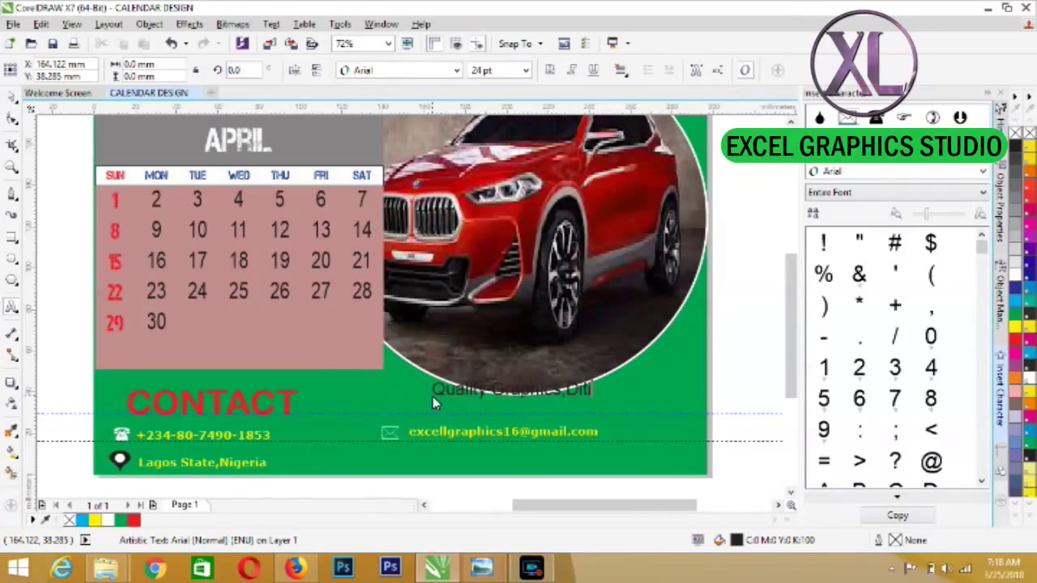
pyautogui.write('tal Printing')
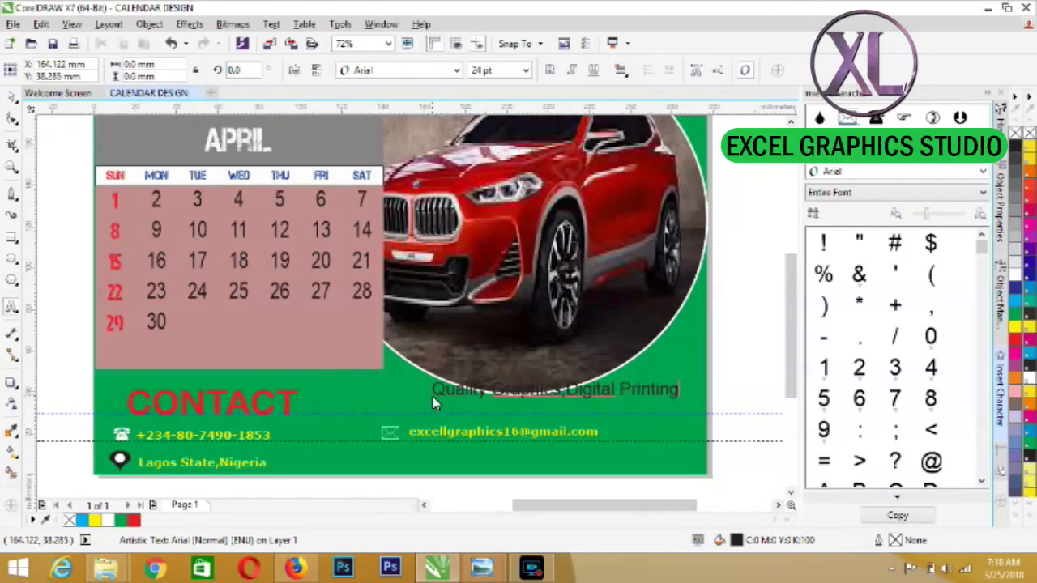
pyautogui.hotkey('ctrl', 'a')
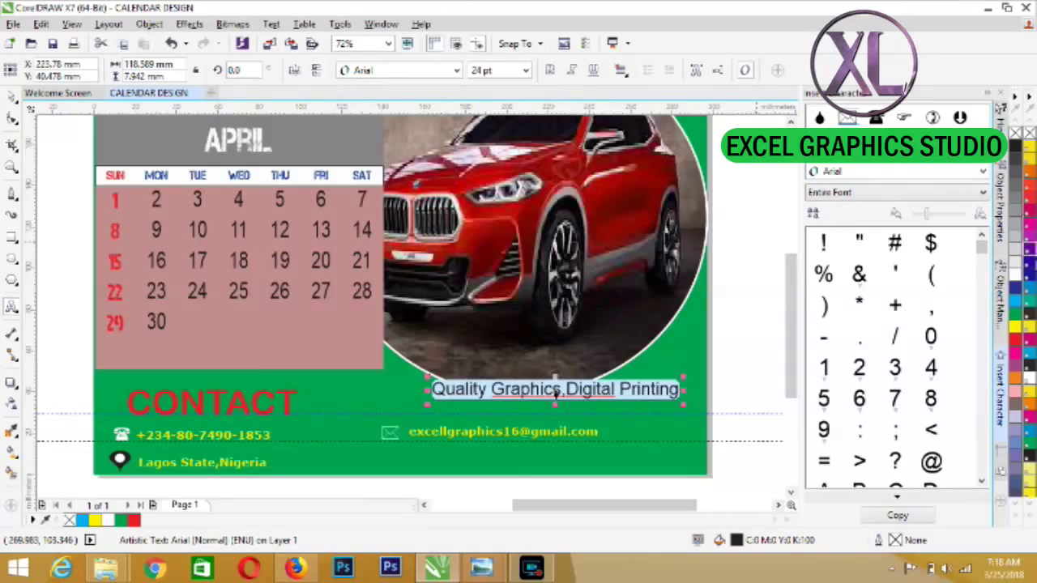
pyautogui.click(1018, 341)
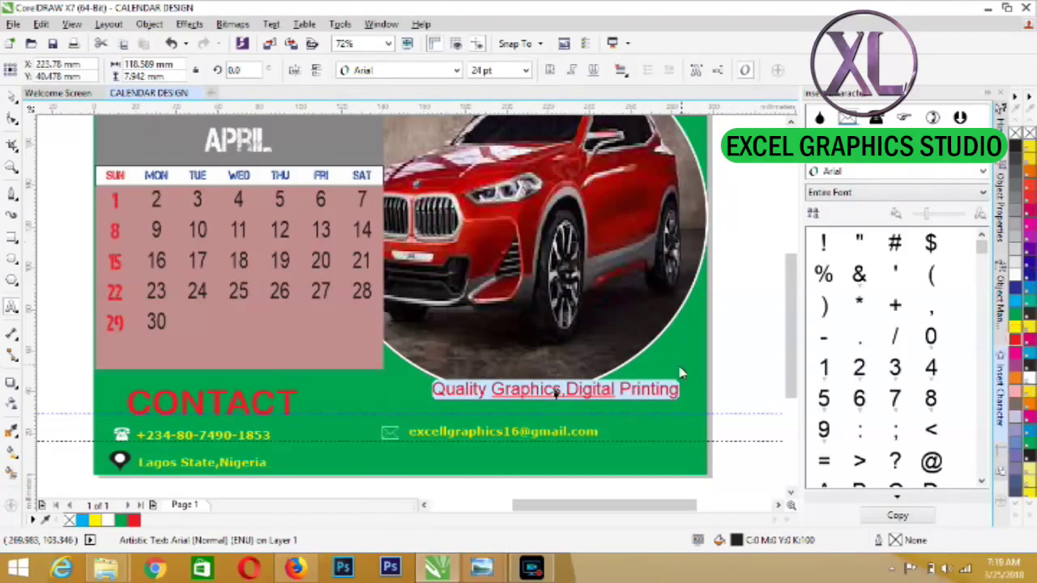
pyautogui.click(526, 71)
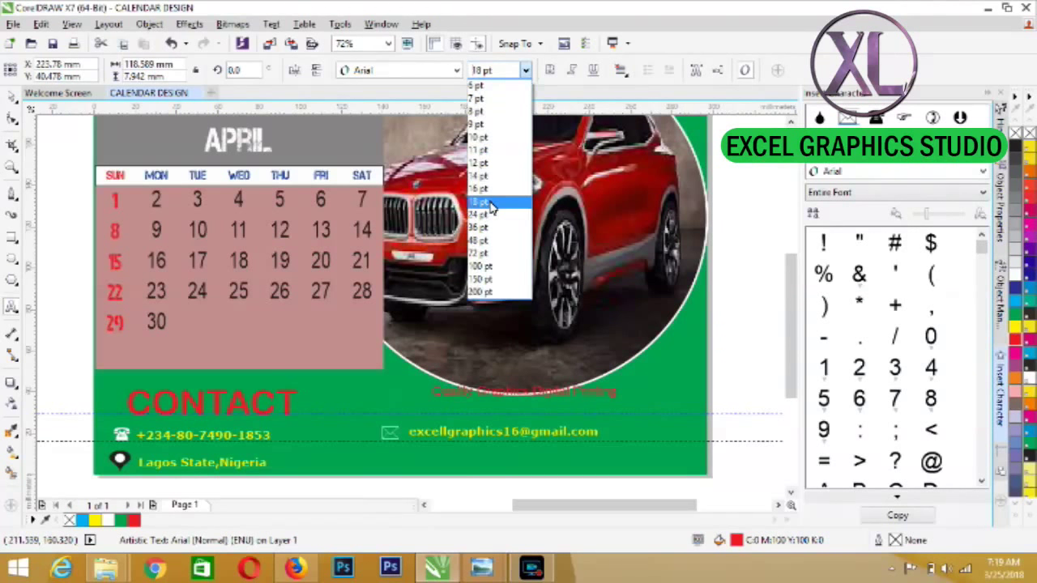
pyautogui.click(491, 204)
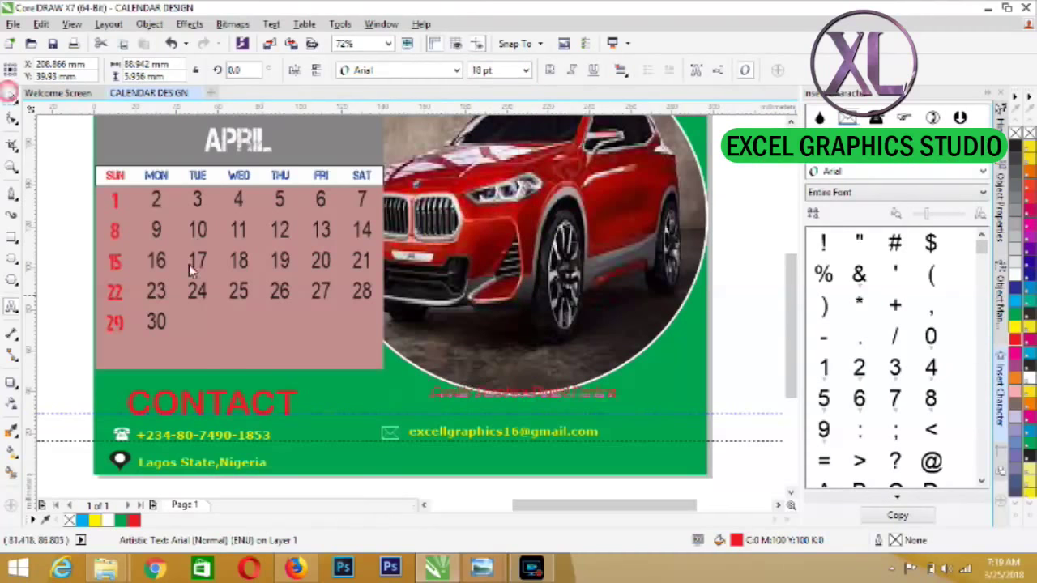
# - Recolour the tagline dark blue
pyautogui.moveTo(531, 395); pyautogui.dragTo(528, 408)
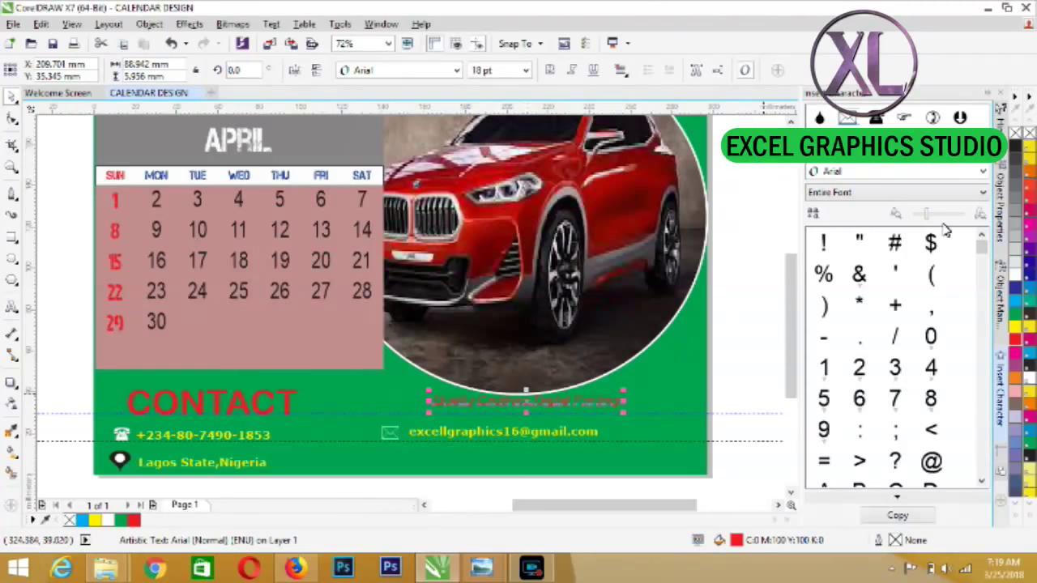
pyautogui.rightClick(1014, 278)
pyautogui.click(1014, 278)
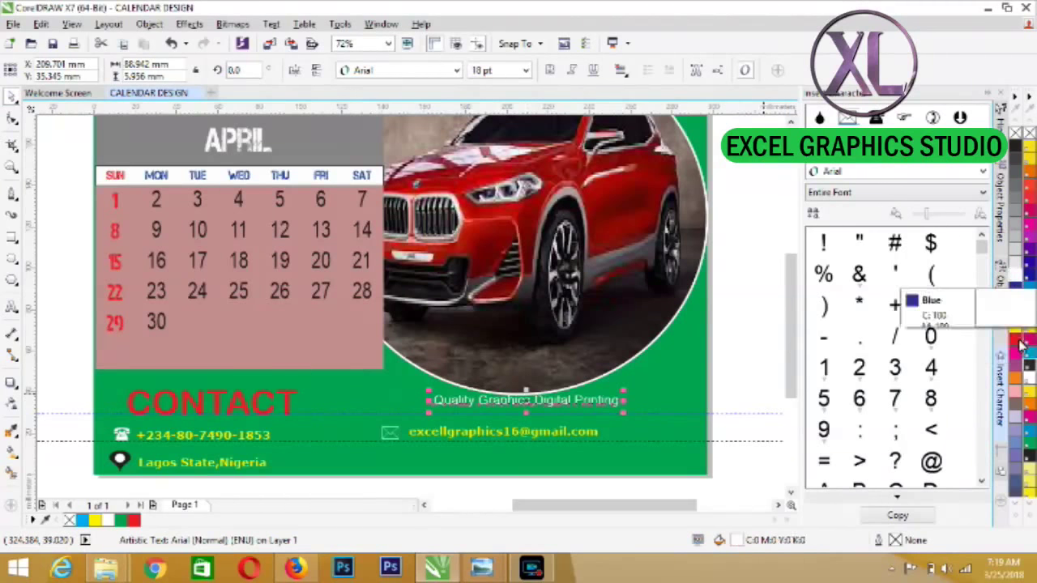
pyautogui.click(1019, 294)
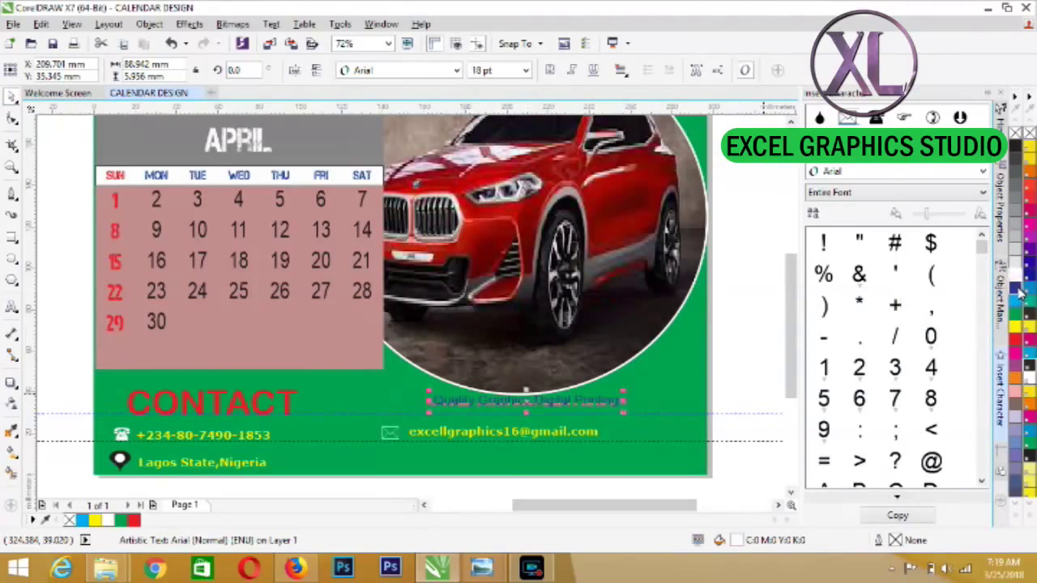
pyautogui.click(773, 303)
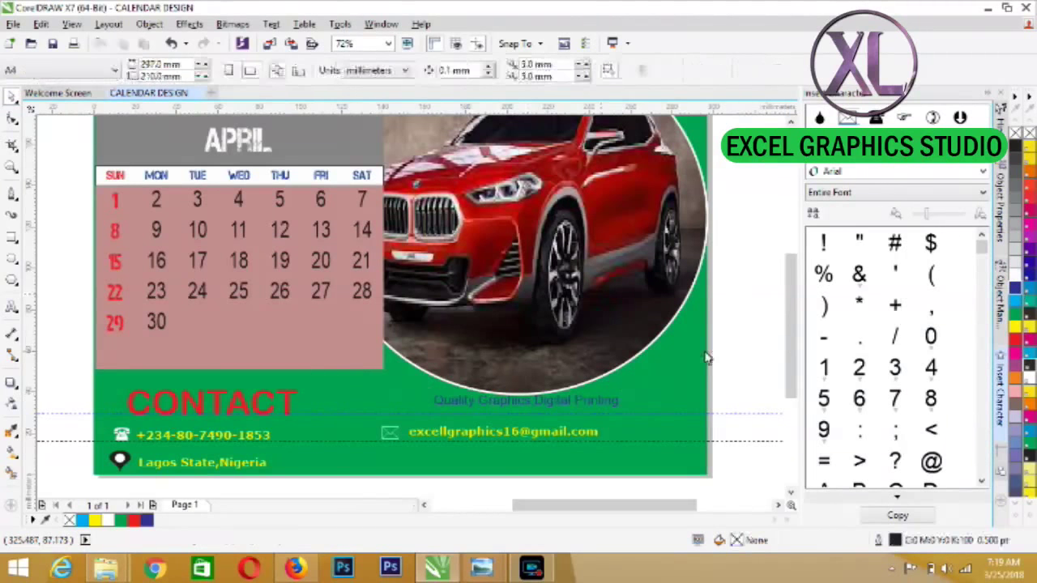
pyautogui.click(577, 405)
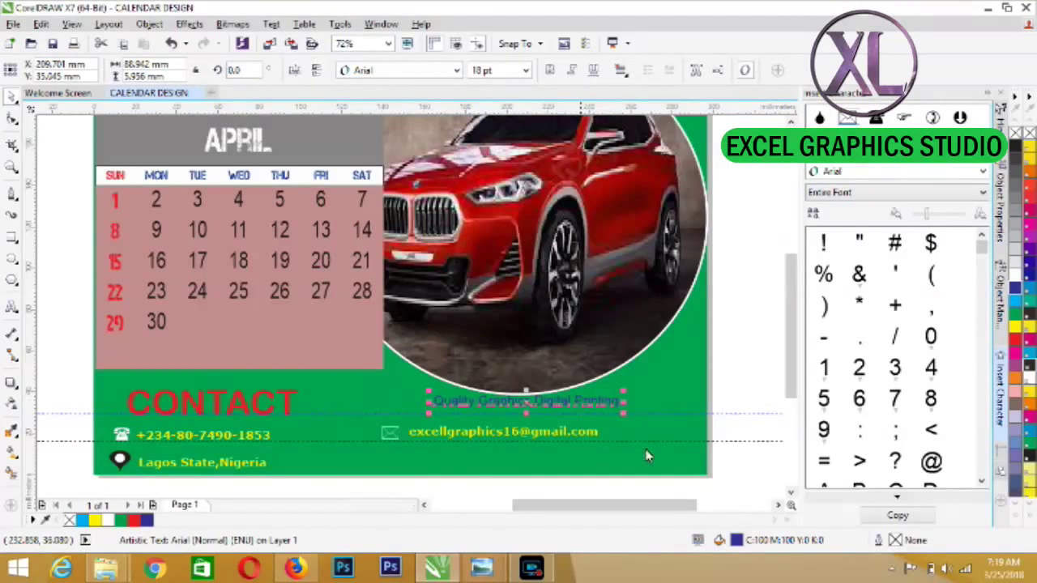
# - Delete a guideline and move the tagline up to the car circle's lower edge
pyautogui.rightClick(676, 415)
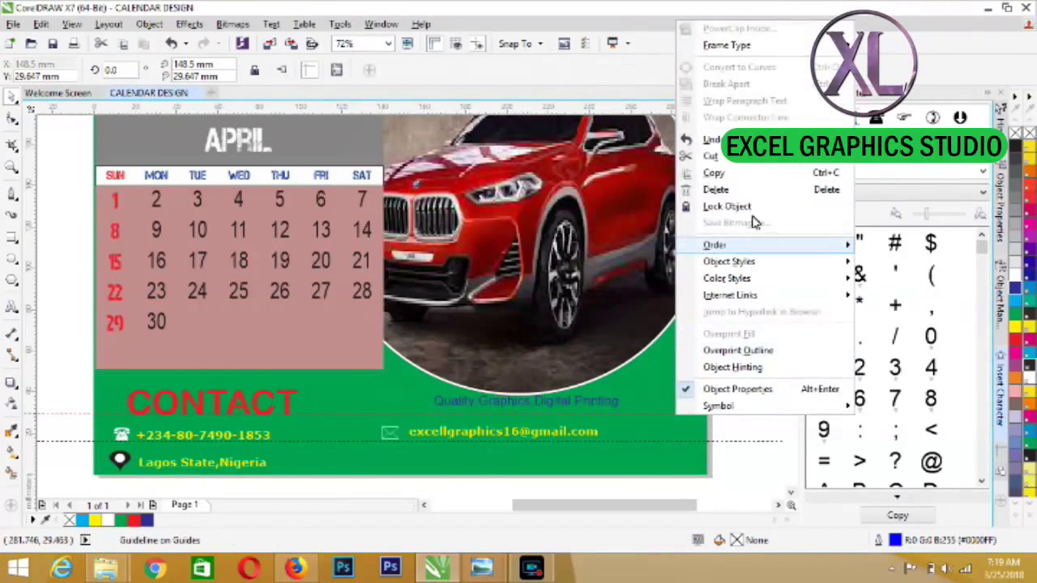
pyautogui.click(716, 190)
pyautogui.click(579, 411)
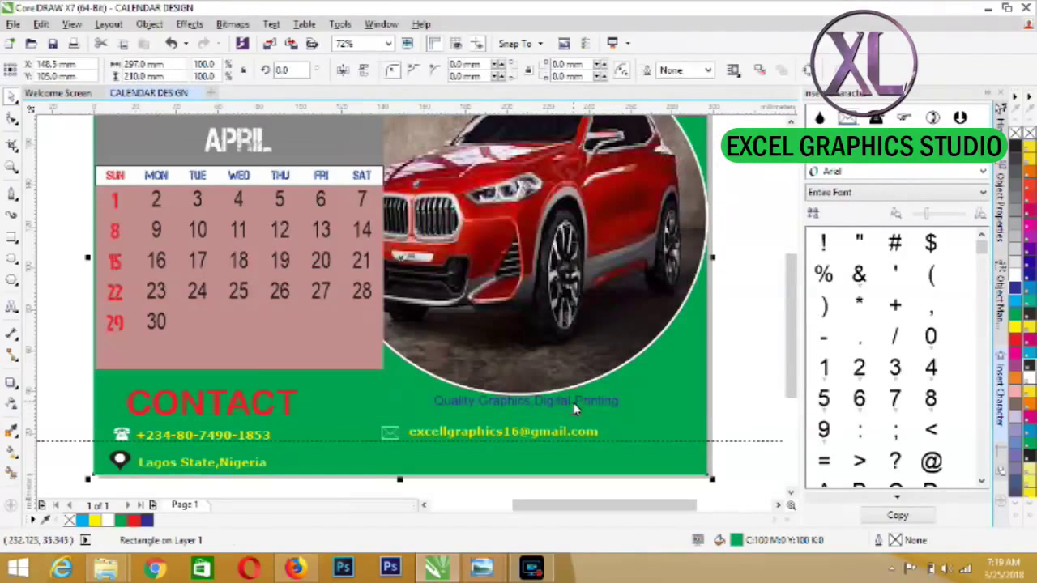
pyautogui.moveTo(557, 400); pyautogui.dragTo(555, 388)
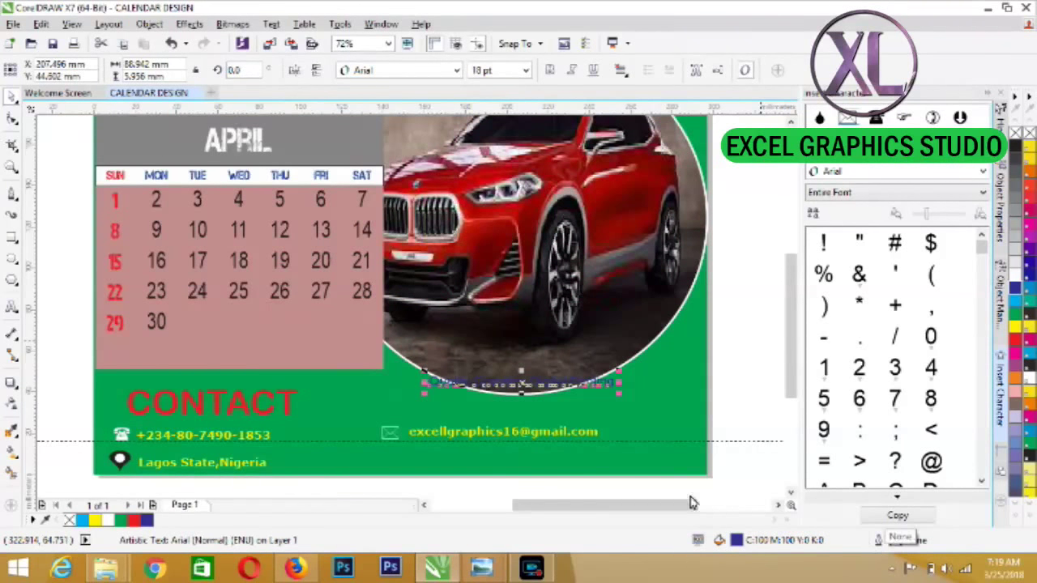
pyautogui.click(11, 308)
pyautogui.click(510, 384)
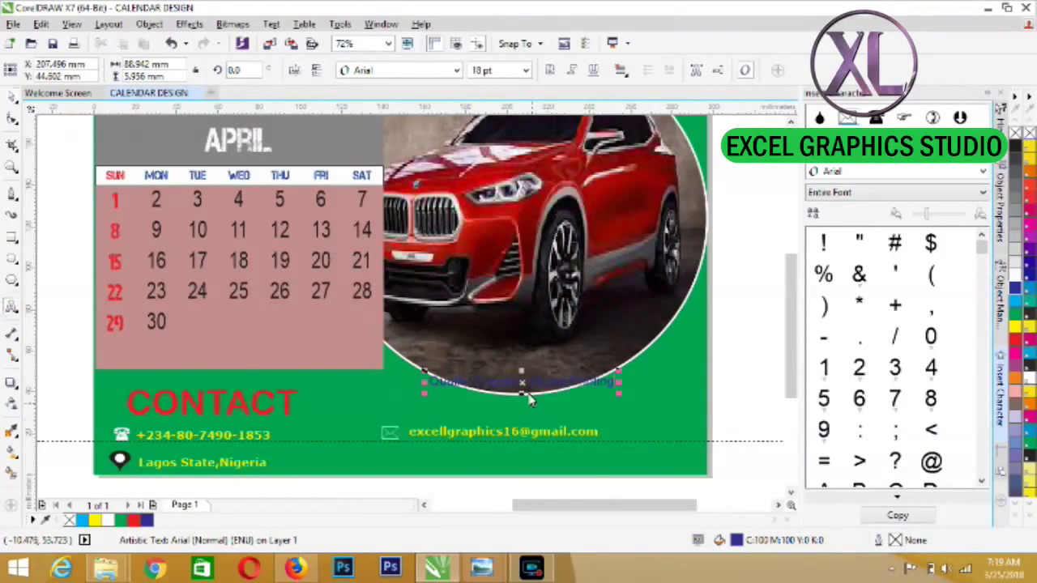
# - Give the tagline a 2.0 pt outline behind the fill, scaling with the object, and a white fill
pyautogui.hotkey('ctrl', 'a')
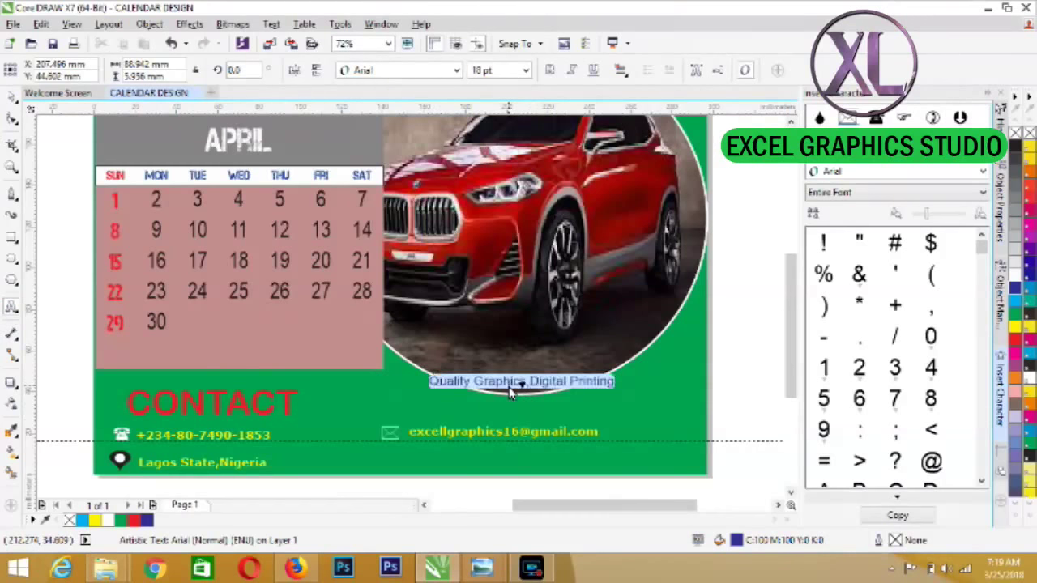
pyautogui.doubleClick(878, 541)
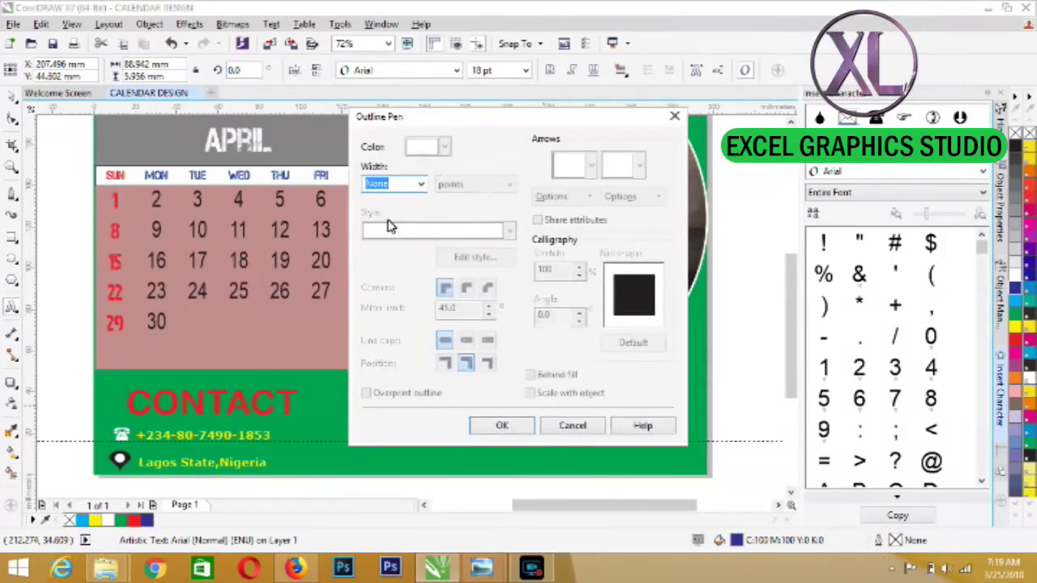
pyautogui.click(419, 185)
pyautogui.click(397, 267)
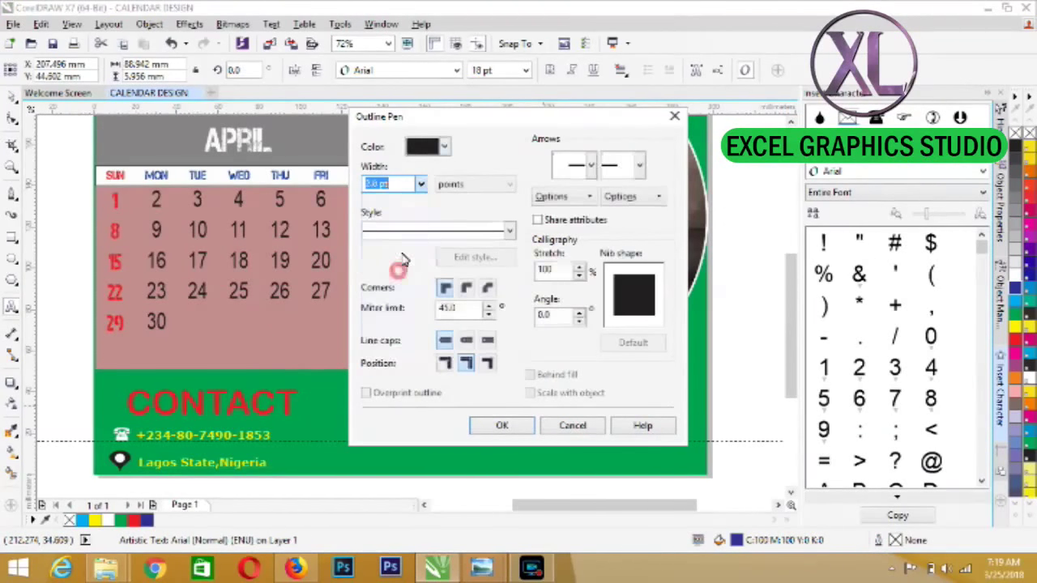
pyautogui.click(529, 376)
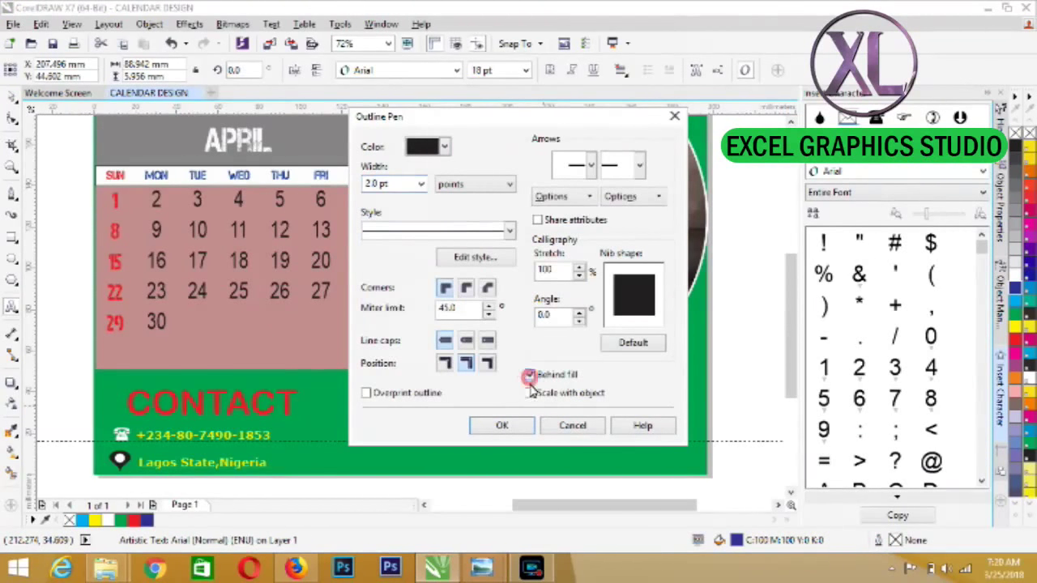
pyautogui.click(530, 392)
pyautogui.click(510, 425)
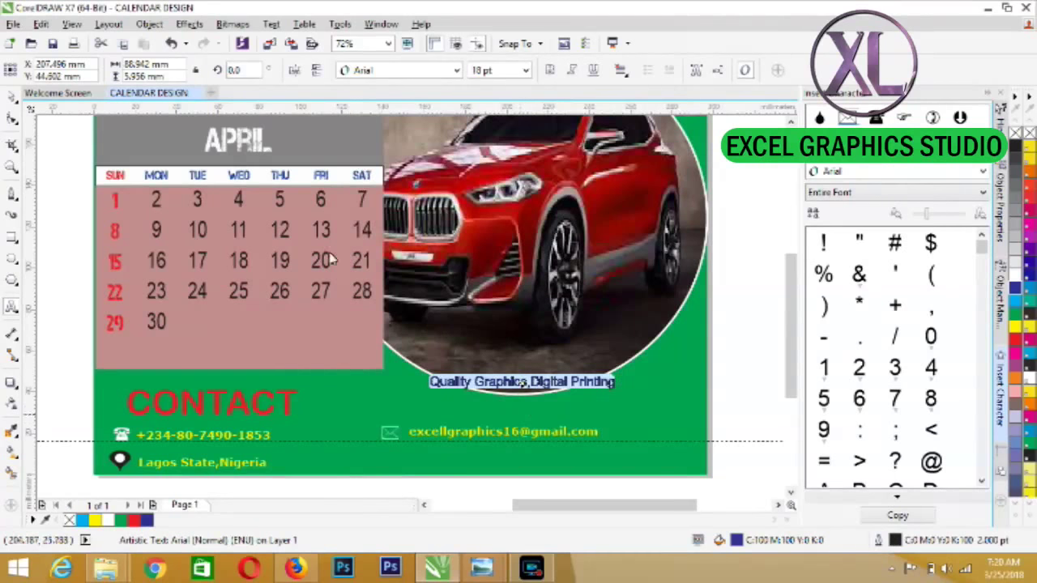
pyautogui.click(11, 96)
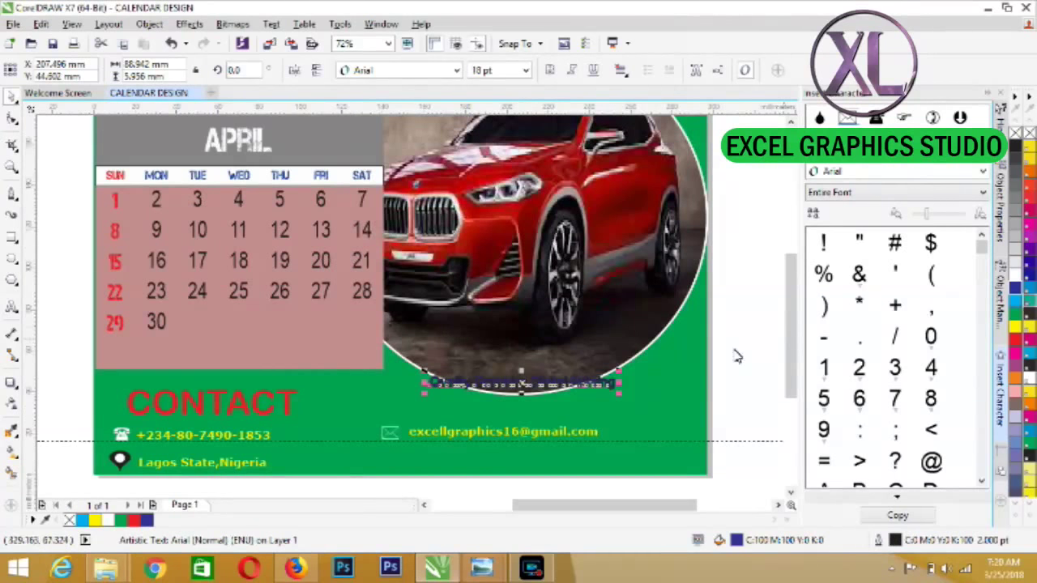
pyautogui.click(1015, 280)
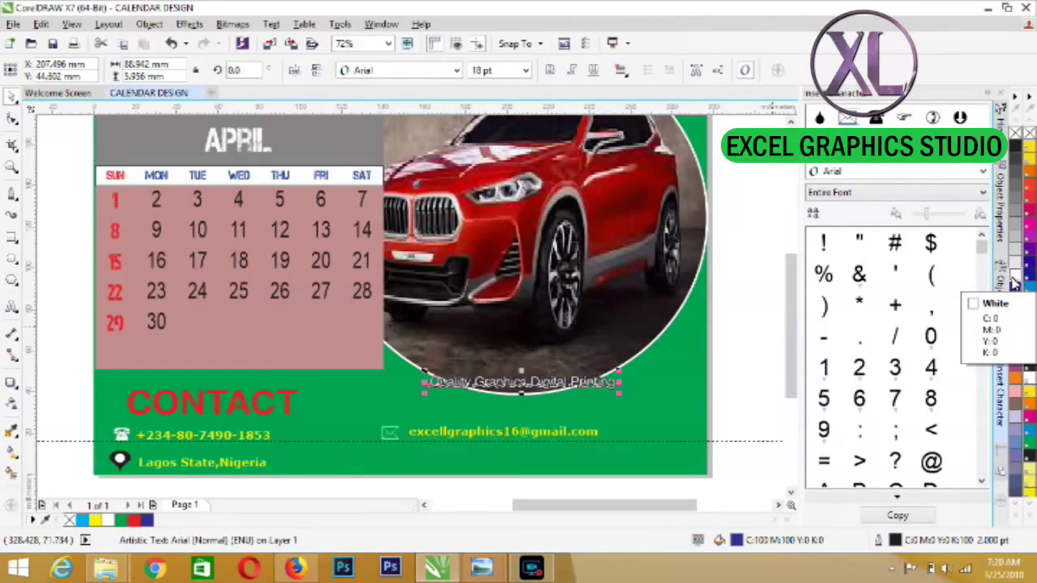
pyautogui.click(740, 387)
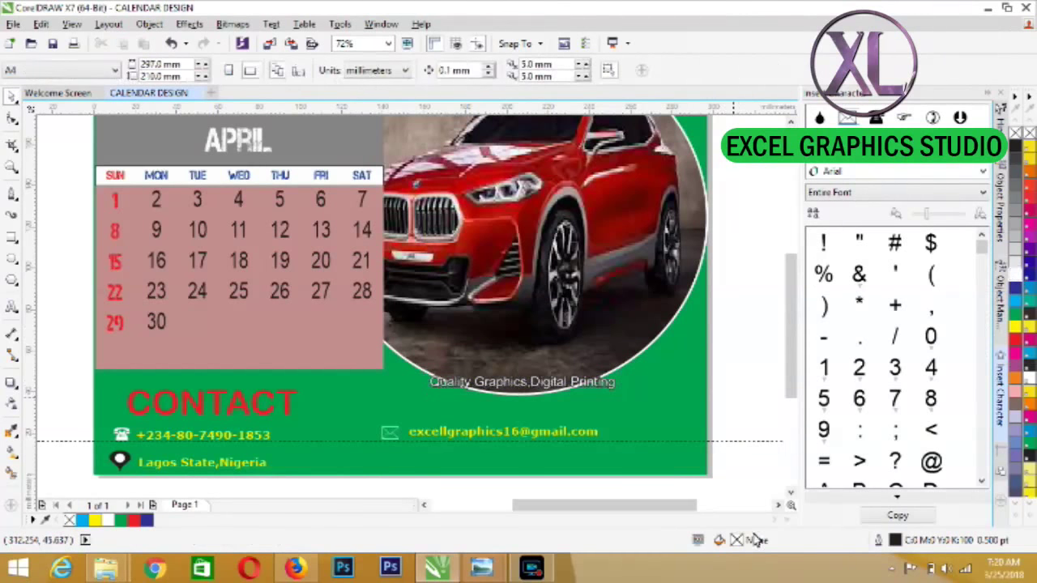
# - Delete the last horizontal guideline and zoom out to view the whole calendar card
pyautogui.rightClick(624, 442)
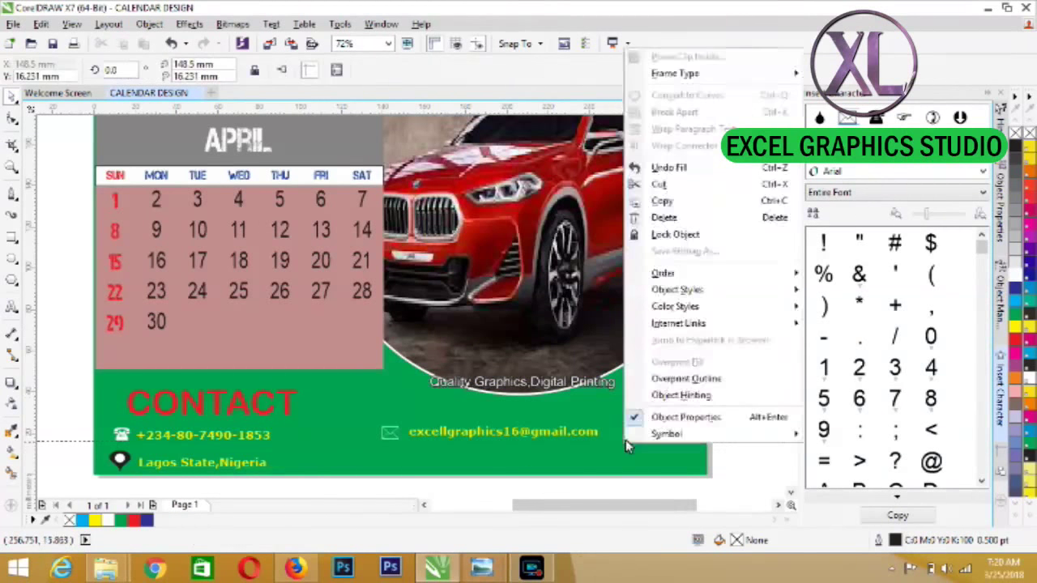
pyautogui.click(665, 217)
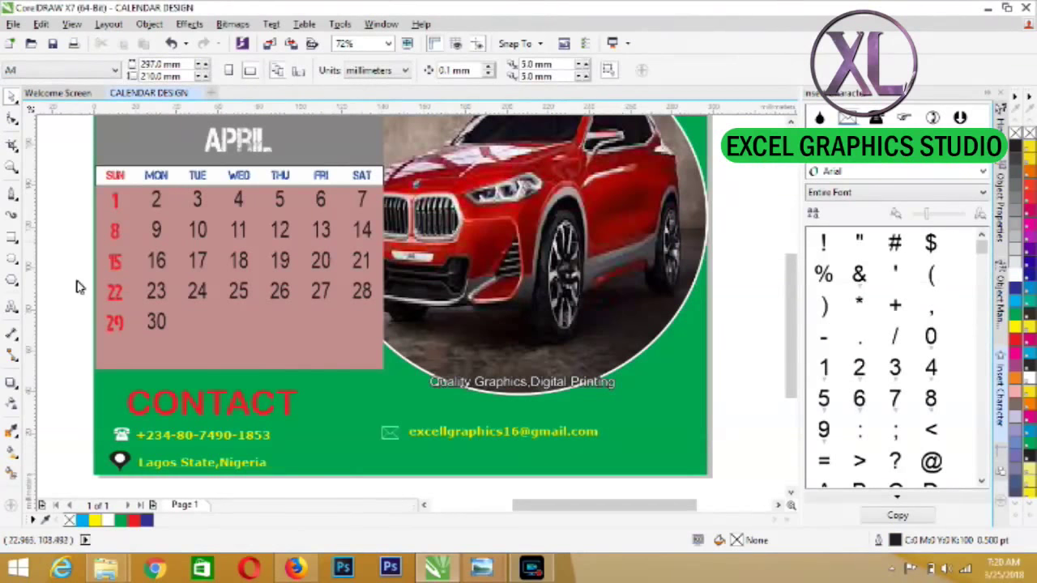
pyautogui.click(8, 167)
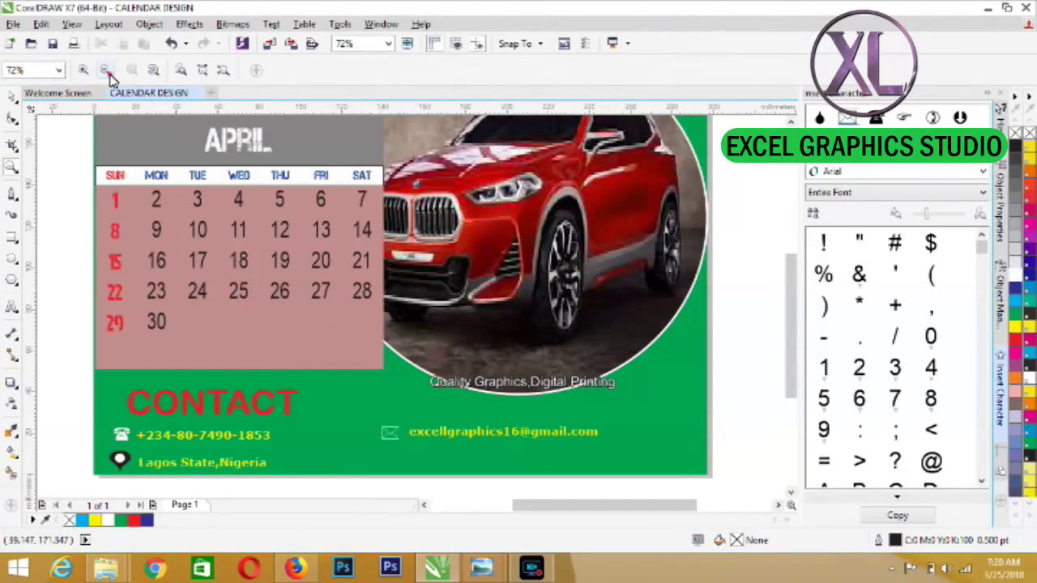
pyautogui.click(107, 73)
pyautogui.click(8, 96)
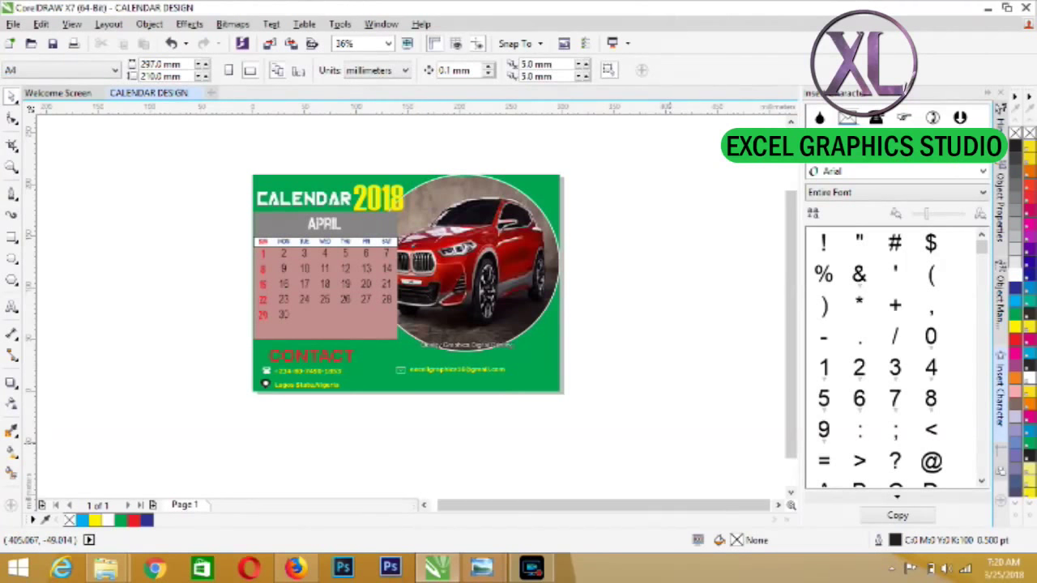
pyautogui.click(531, 567)
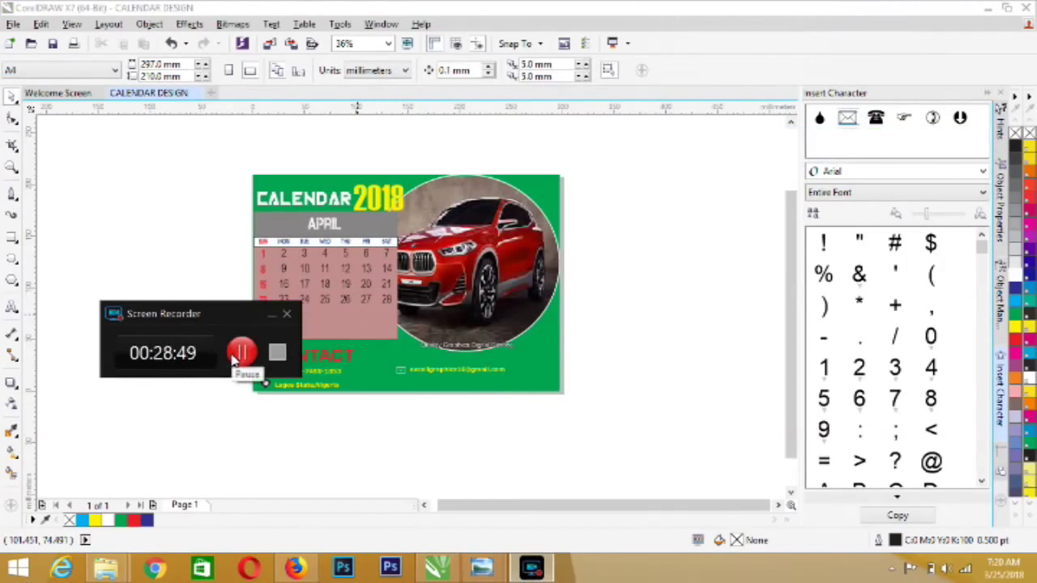